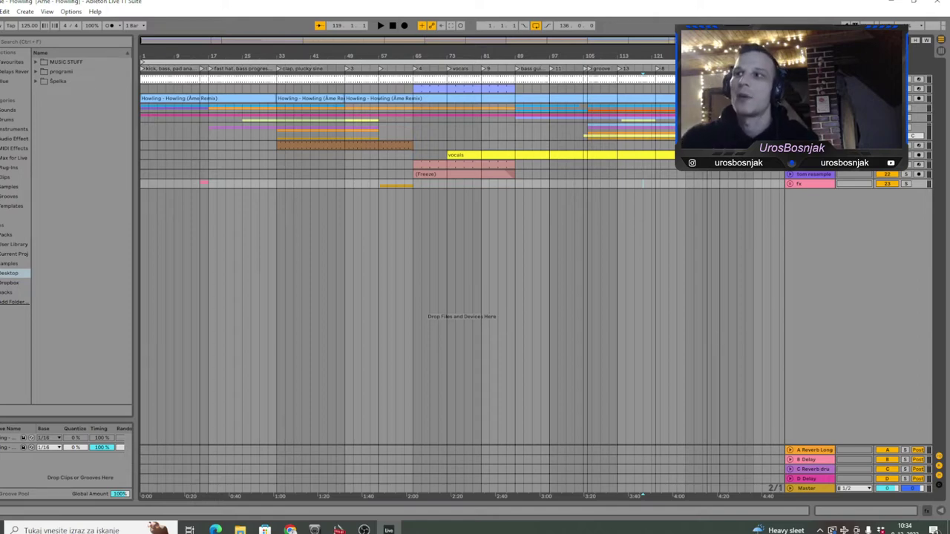
Step: Expand the kick's group and track, play its opening clip, and show the kick's device chain
left_click(791, 107)
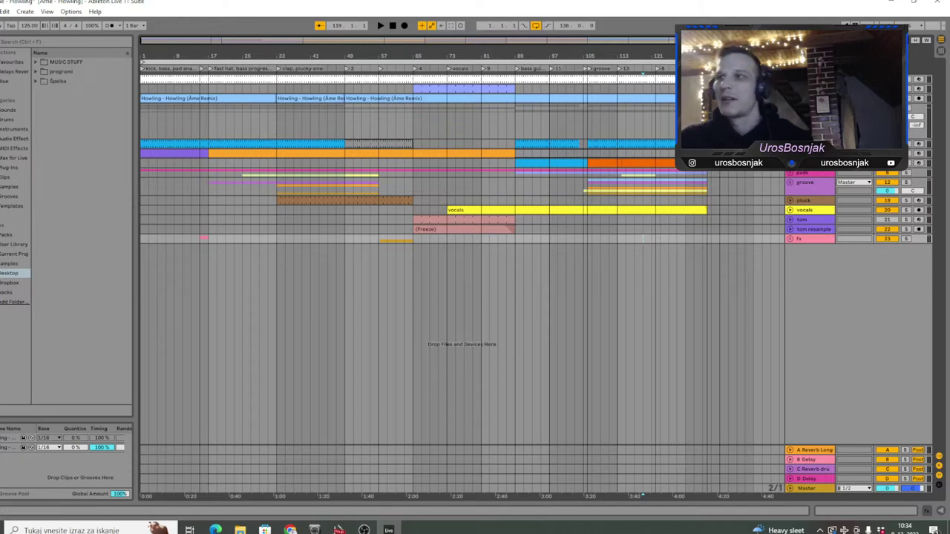
left_click(791, 144)
left_click(178, 142)
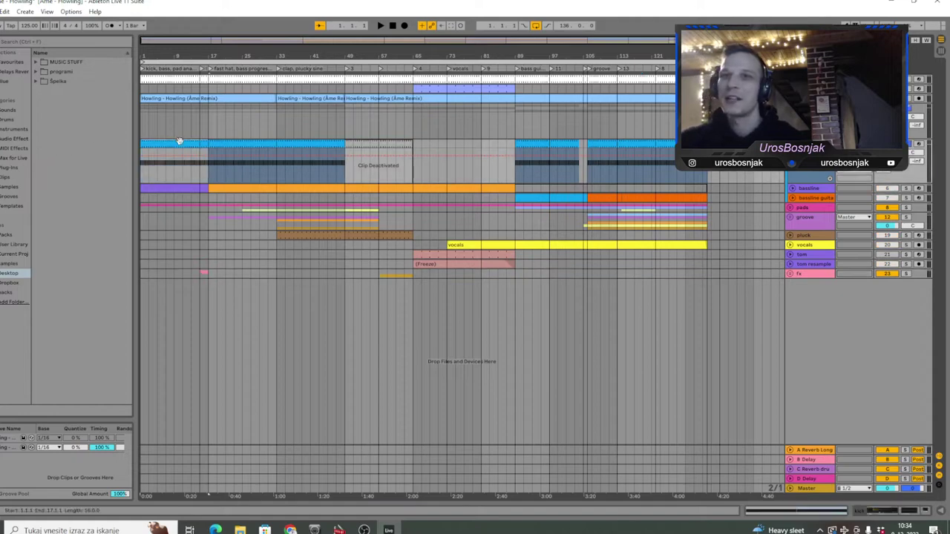
key("space")
left_click(909, 510)
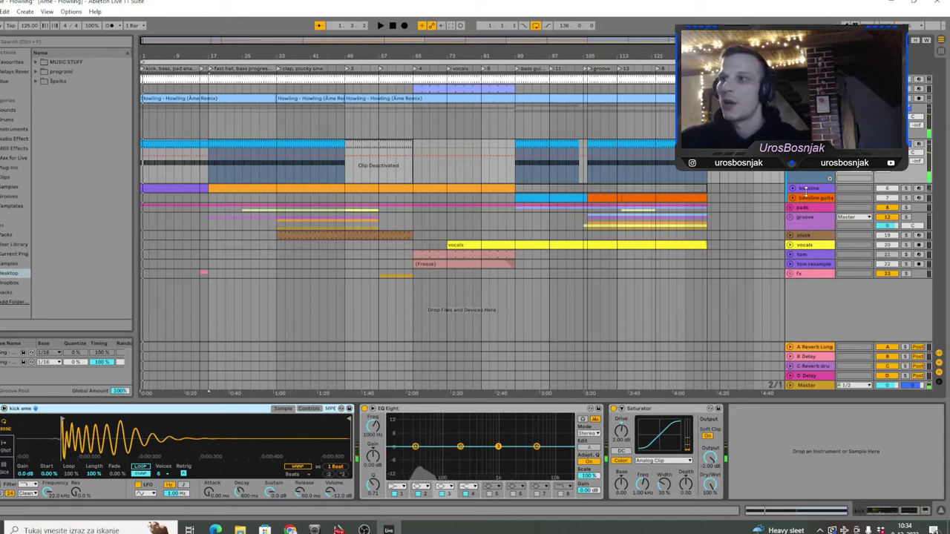
Step: Bring the opening section of the arrangement into close view and expand the pads group
left_click_drag(155, 53, 158, 91)
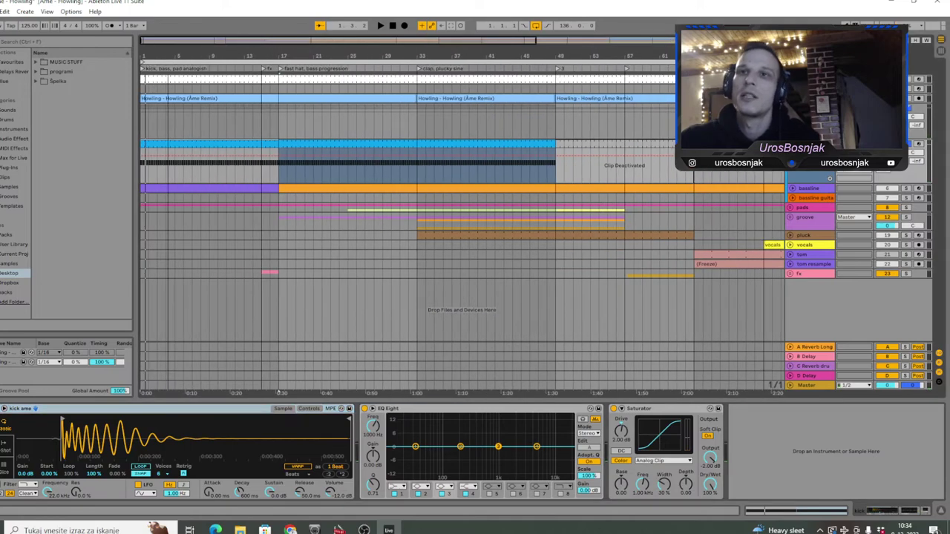
left_click_drag(218, 53, 218, 40)
left_click_drag(249, 393, 216, 392)
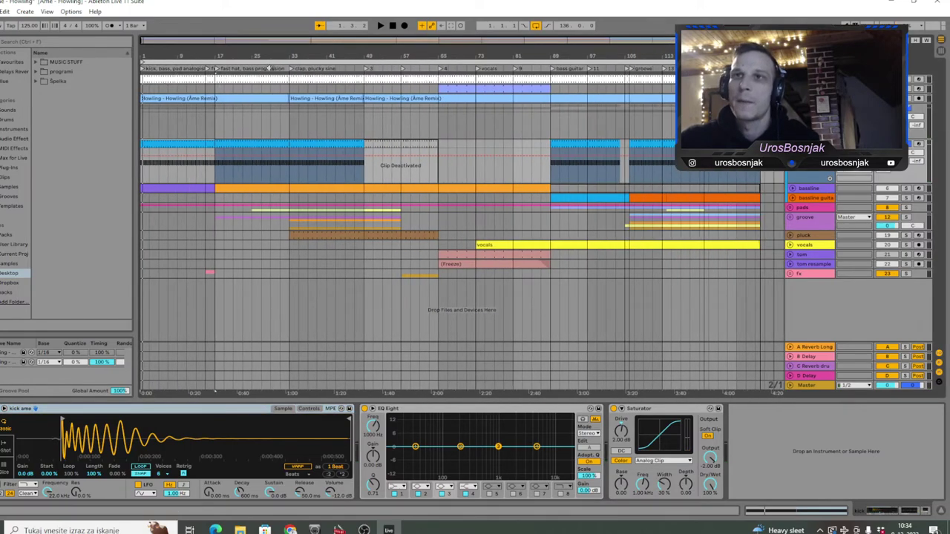
left_click_drag(163, 55, 150, 70)
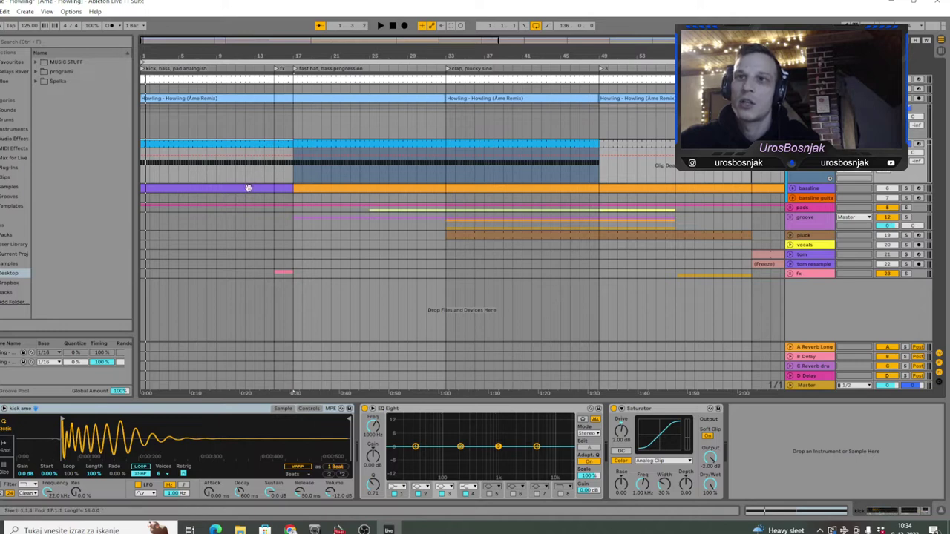
left_click(805, 207)
left_click(792, 207)
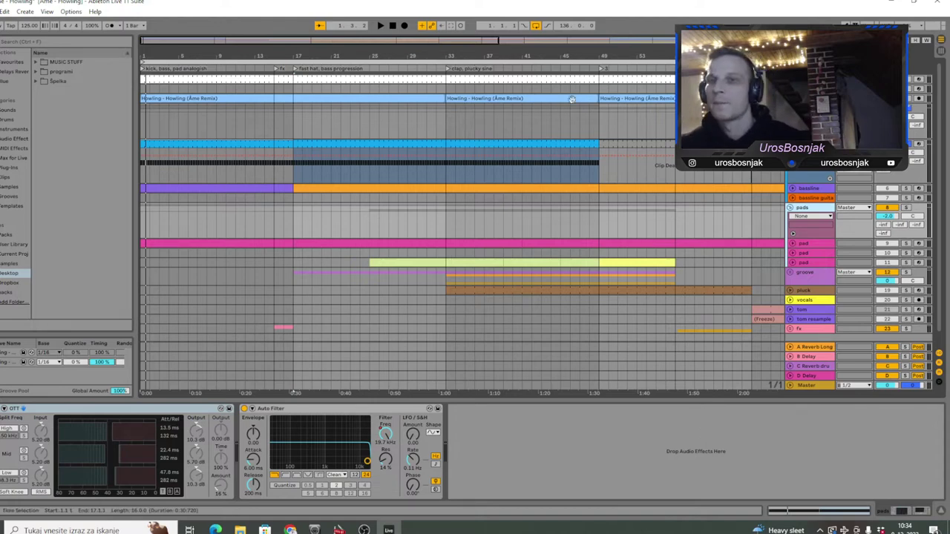
Step: Solo the bassline track and audition the F#2 note in its opening MIDI clip
left_click(905, 188)
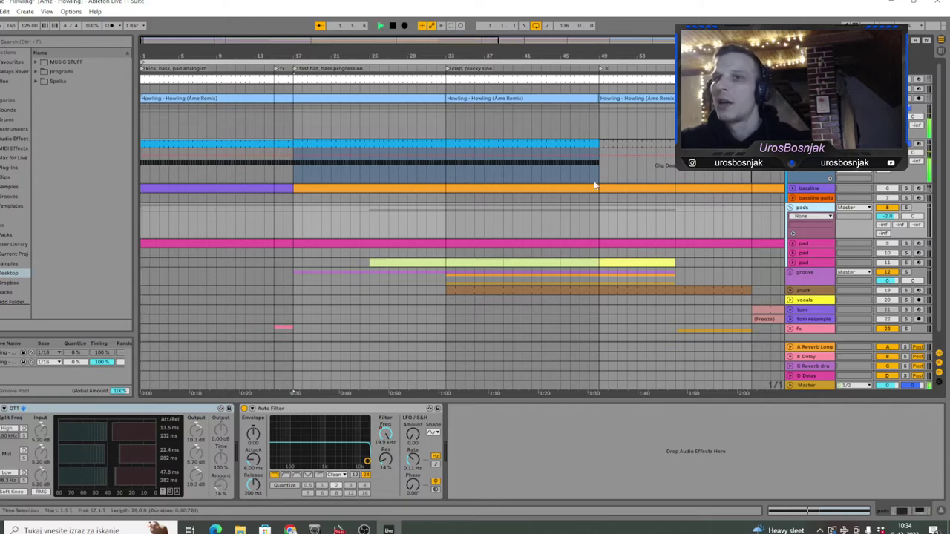
double_click(178, 188)
left_click_drag(184, 391, 184, 438)
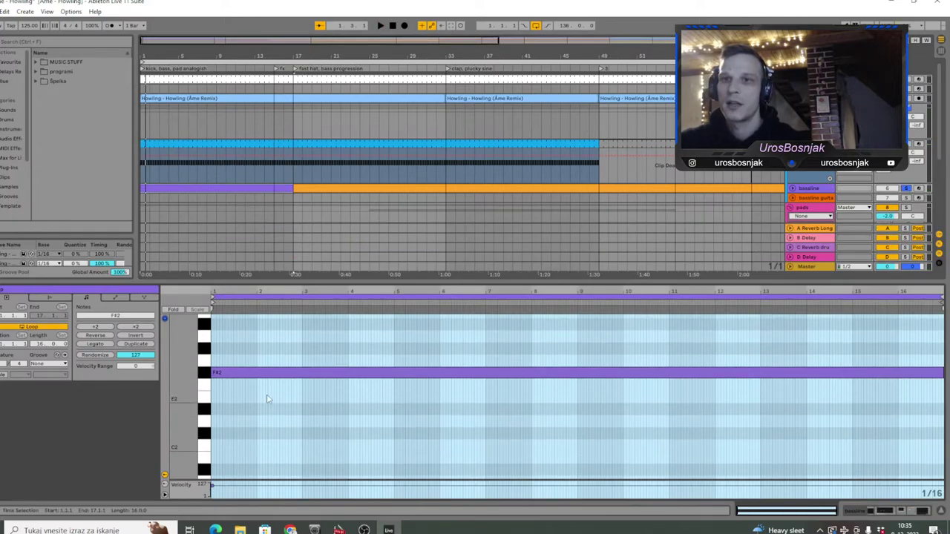
left_click(265, 373)
left_click_drag(184, 356, 184, 364)
key("space")
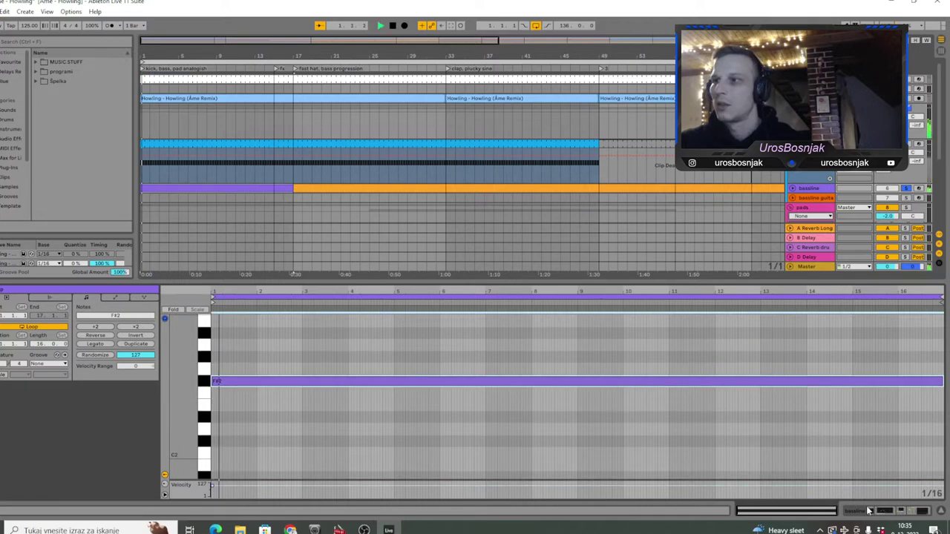
Step: Show the bassline's device chain and compare its sound with EQ Eight and Saturator bypassed and re-enabled
left_click(873, 510)
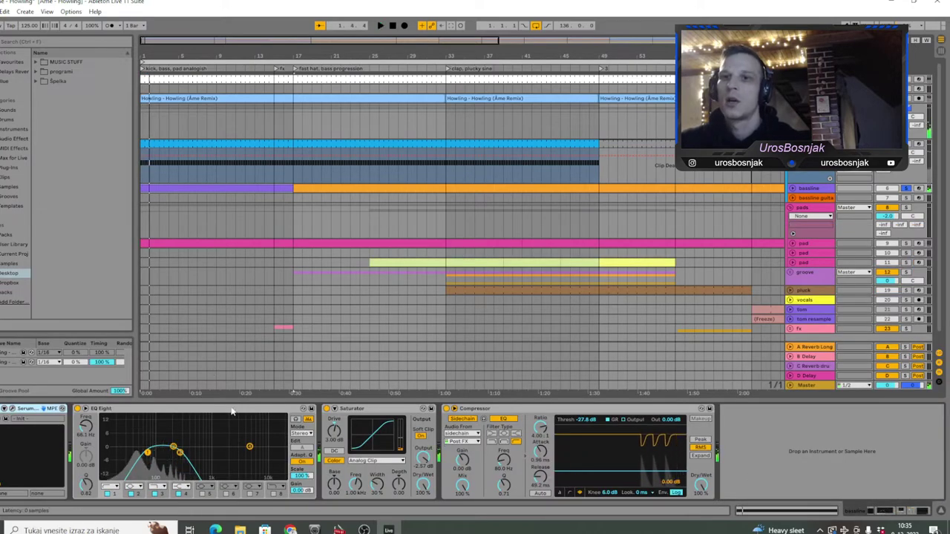
left_click(84, 408)
left_click(77, 409)
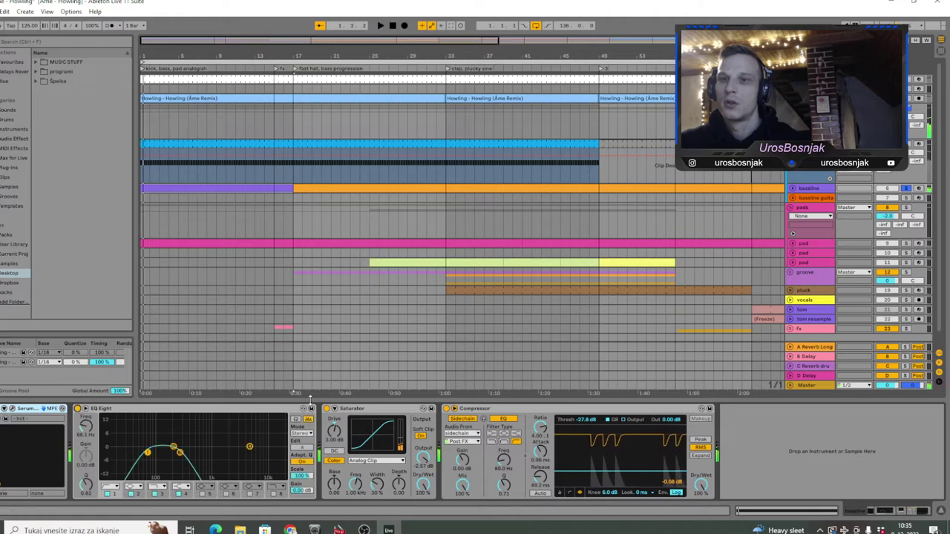
left_click(326, 408)
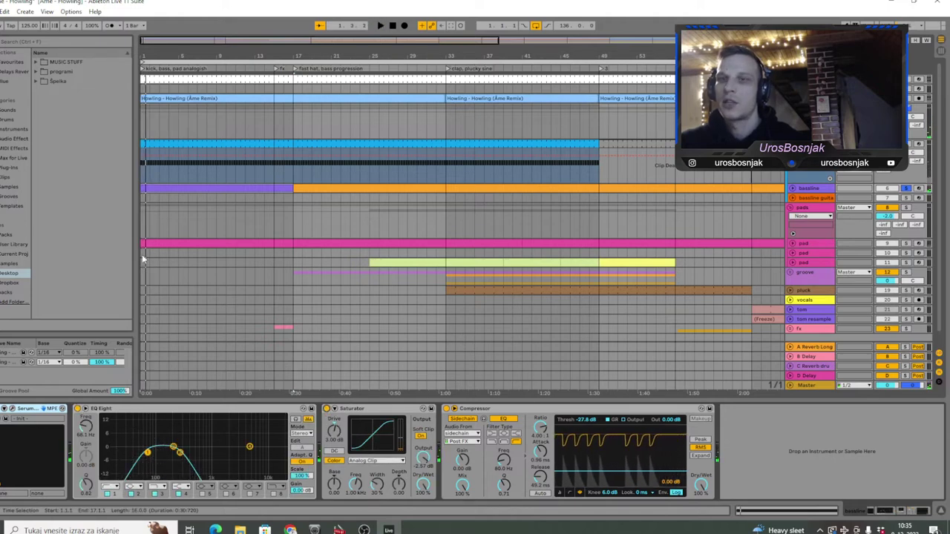
Step: In the bassline's Serum synth, audition the sound with Osc A disabled and re-enable the oscillator
left_click(13, 416)
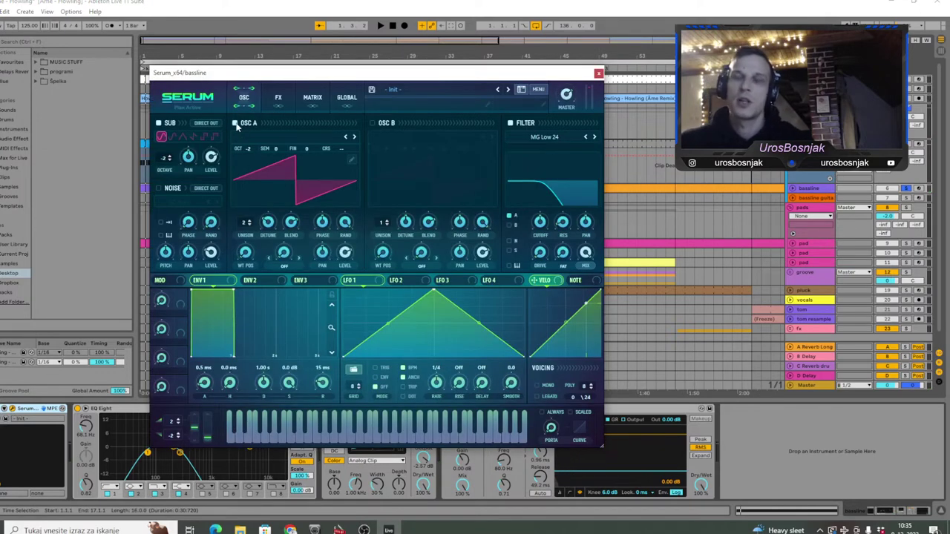
left_click(235, 123)
key("space")
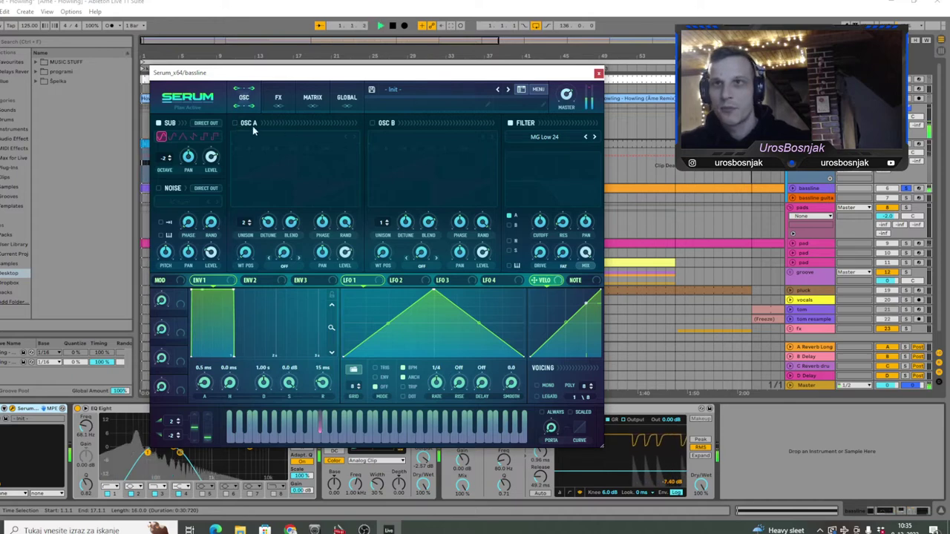
key("space")
left_click(234, 123)
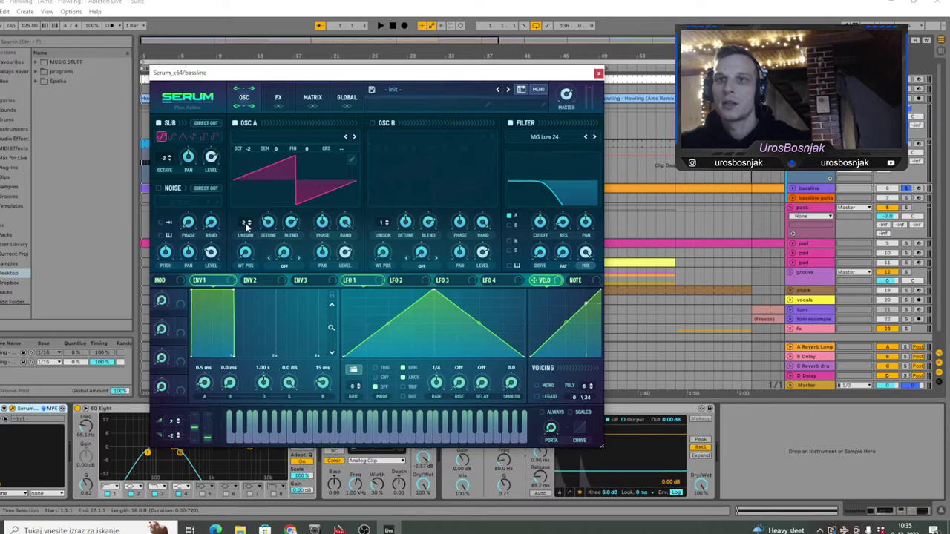
Step: Audition a change to Osc A's unison voices, restore them to 2, and close the bassline's Serum window
key("space")
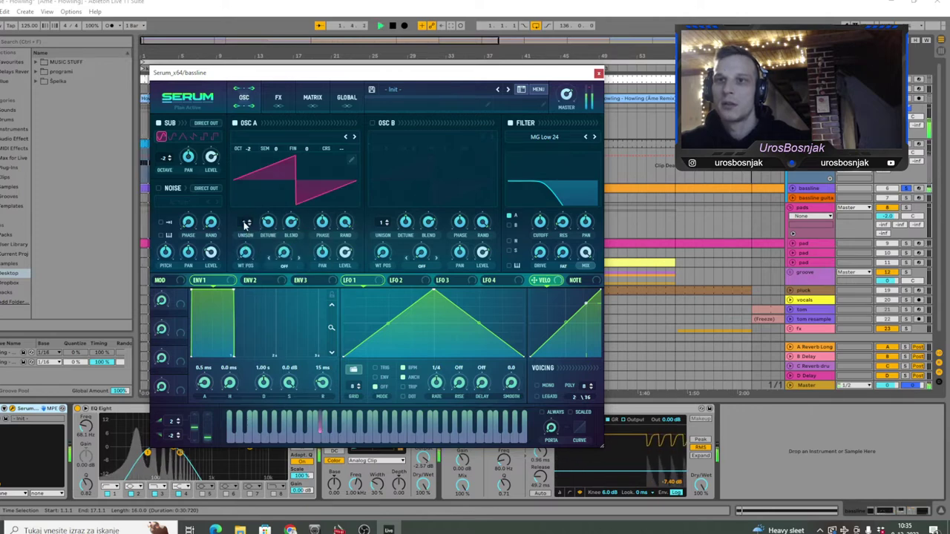
left_click_drag(245, 224, 246, 217)
key("space")
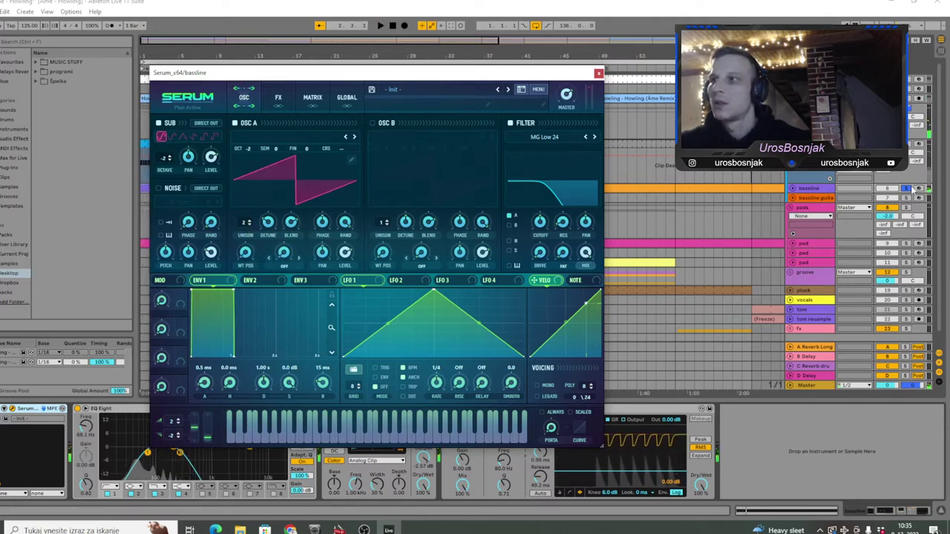
left_click(599, 73)
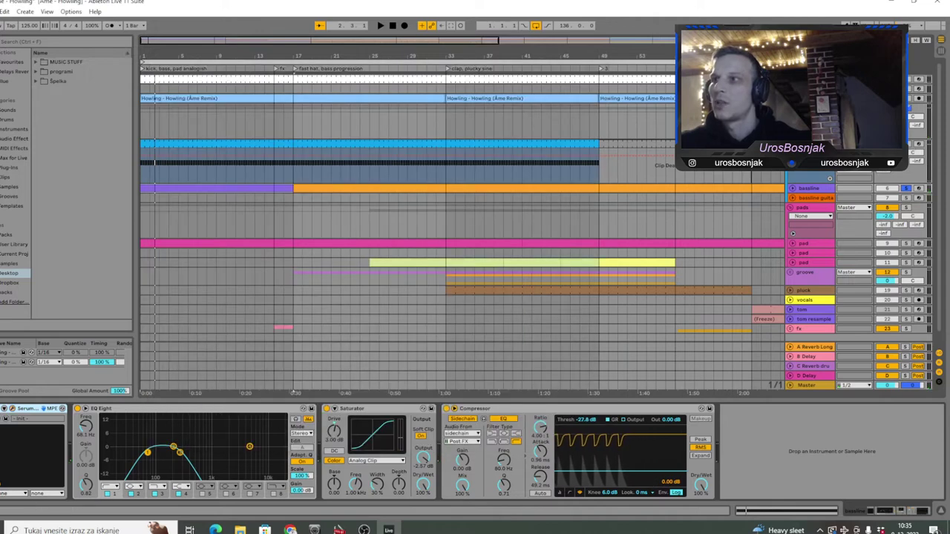
Step: Replay the opening with the bassline unsoloed, and open the first pad clip with its A3 note selected
key("space")
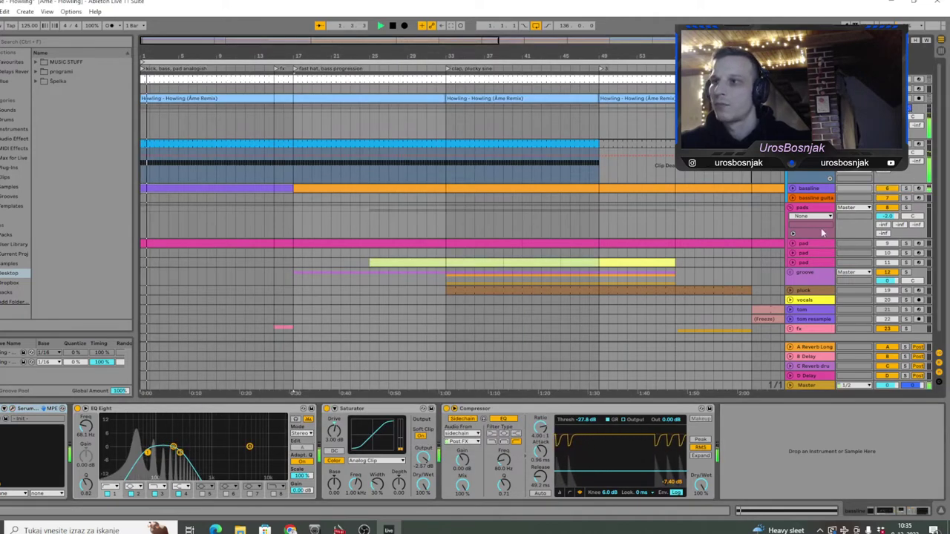
key("space")
left_click(793, 244)
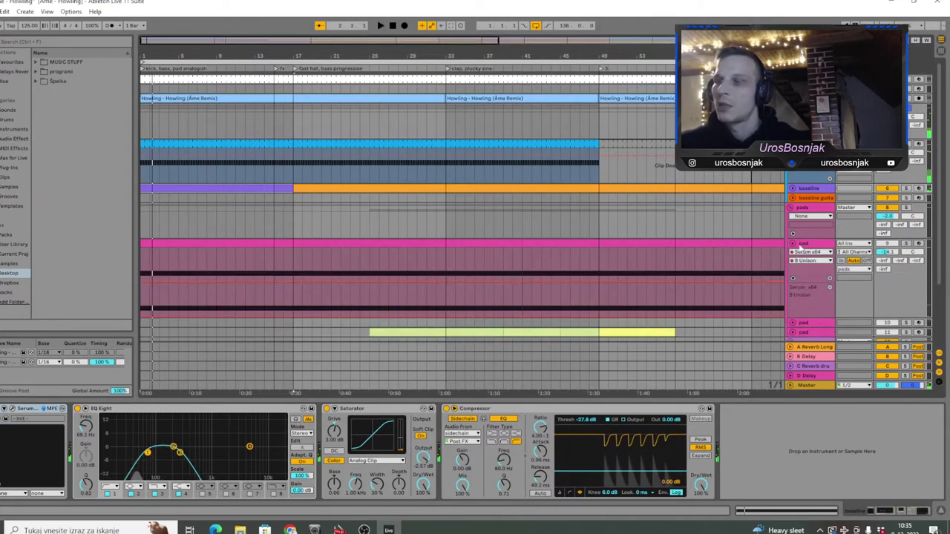
double_click(256, 241)
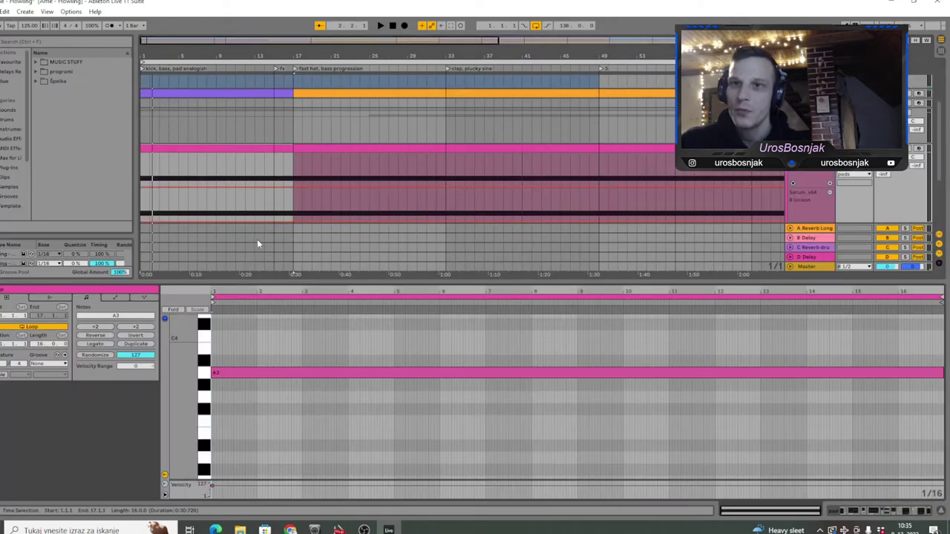
left_click_drag(553, 56, 553, 15)
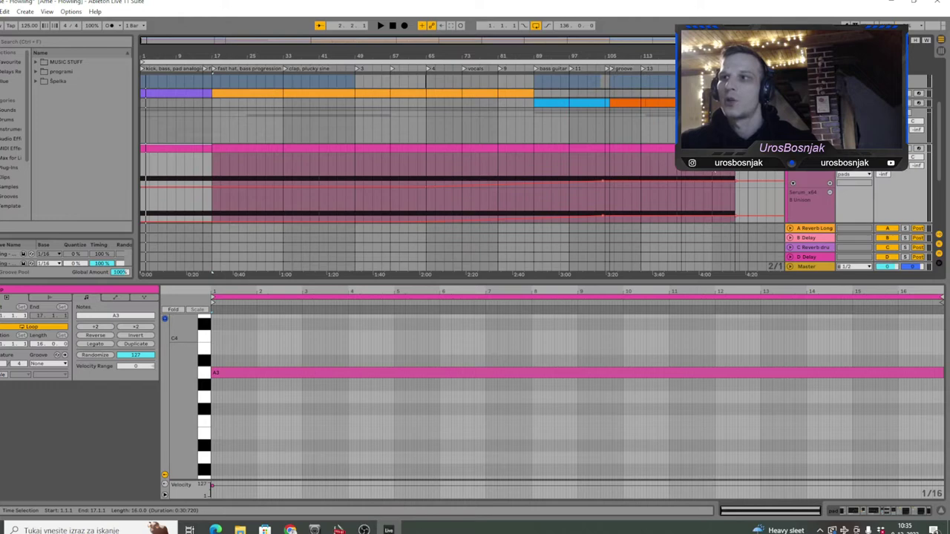
left_click(288, 373)
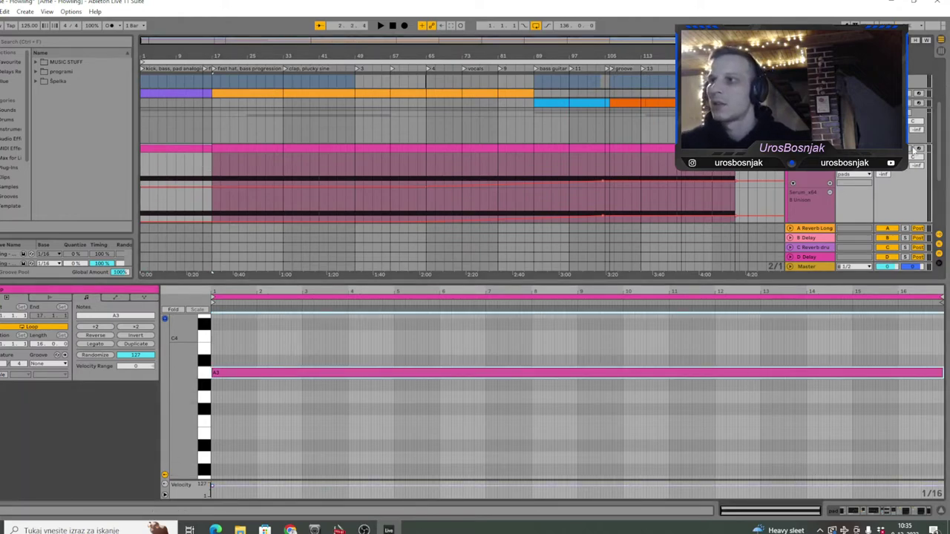
Step: Play the pad, show its device chain, and examine its Serum patch before closing the synth window
key("space")
left_click(851, 511)
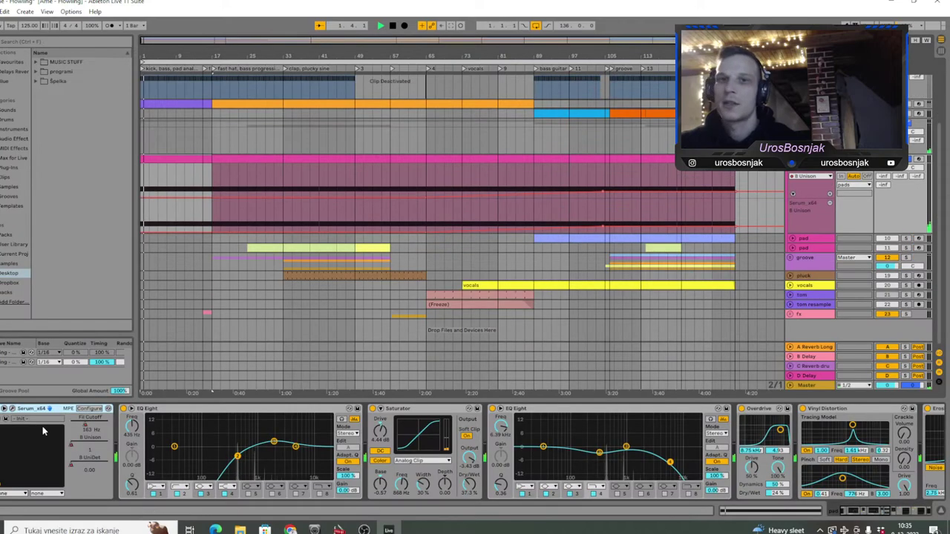
left_click(13, 409)
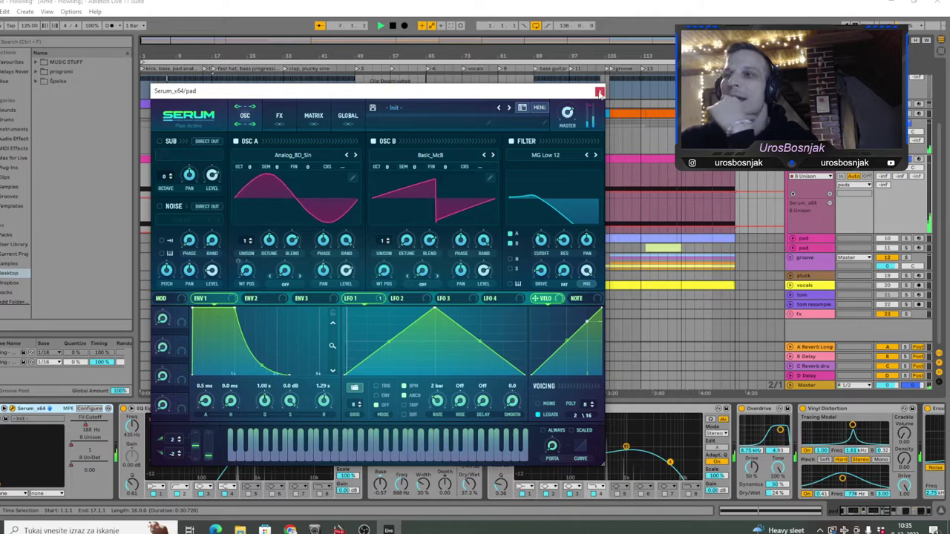
left_click(600, 92)
Step: Compare the playing pad with Saturator, EQ Eight, Overdrive, Vinyl Distortion and Erosion bypassed and re-enabled
left_click(374, 409)
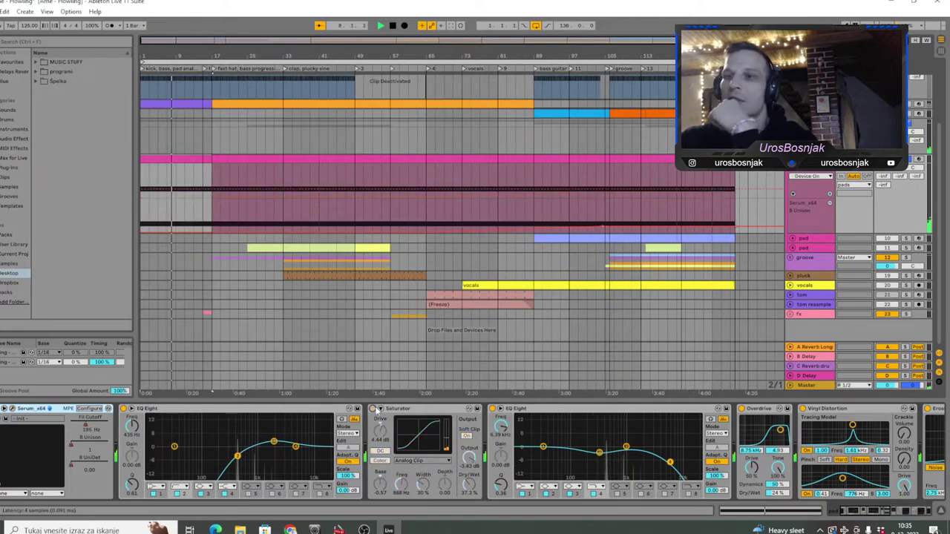
left_click(373, 409)
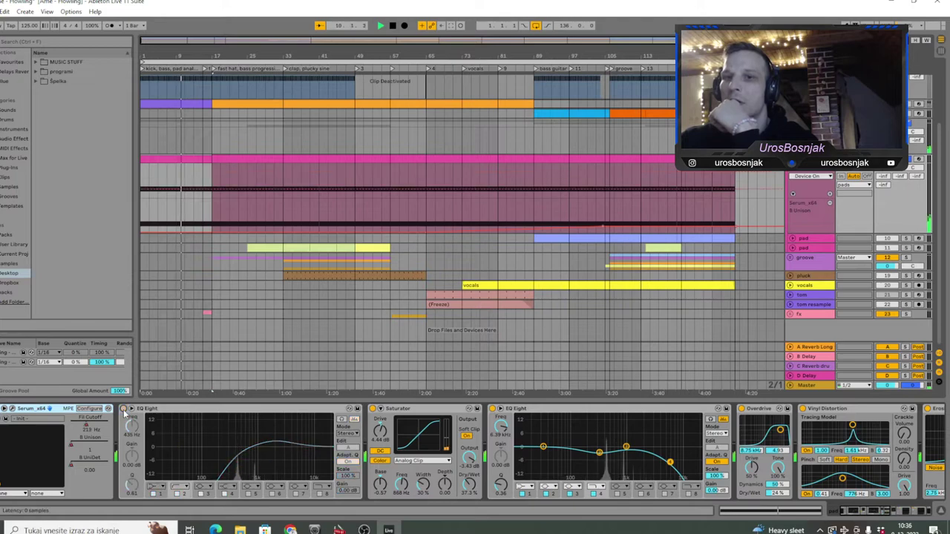
left_click_drag(850, 512, 867, 512)
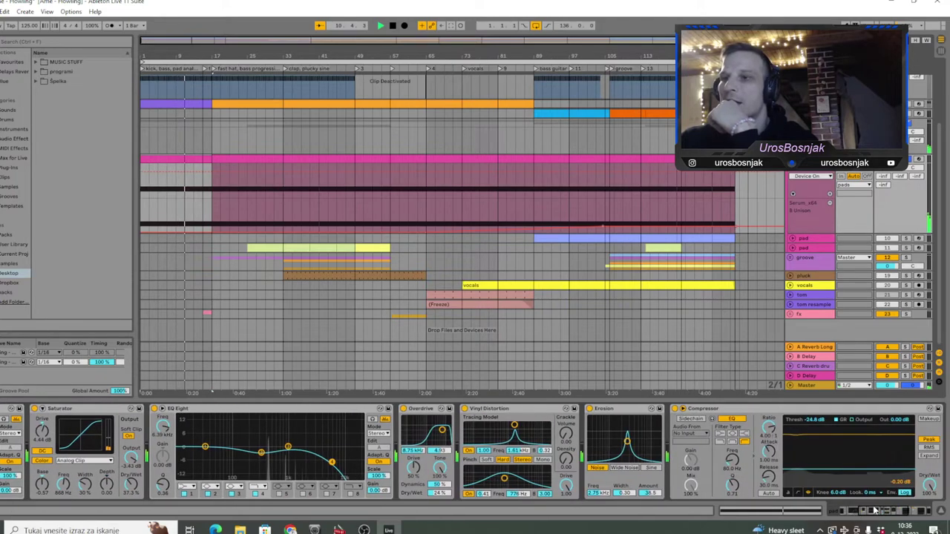
left_click(404, 409)
left_click(464, 409)
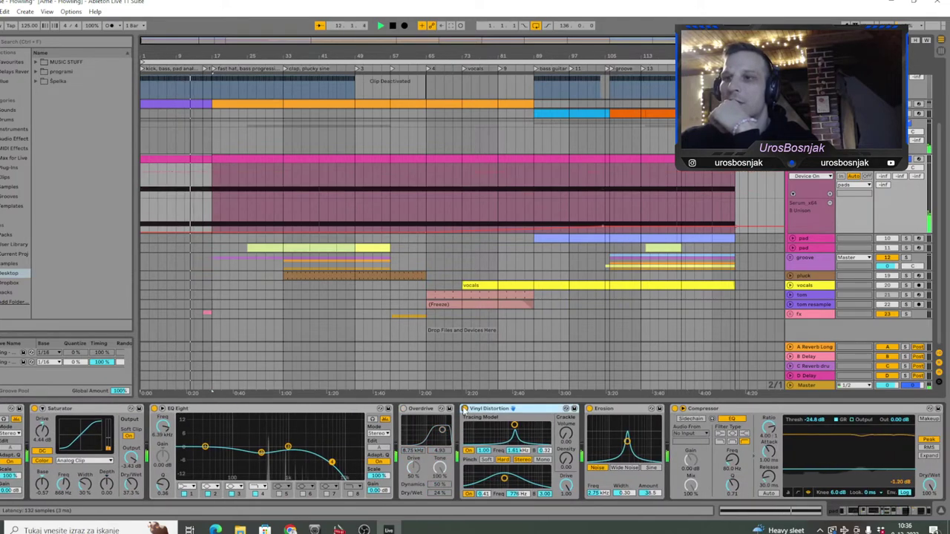
left_click(590, 409)
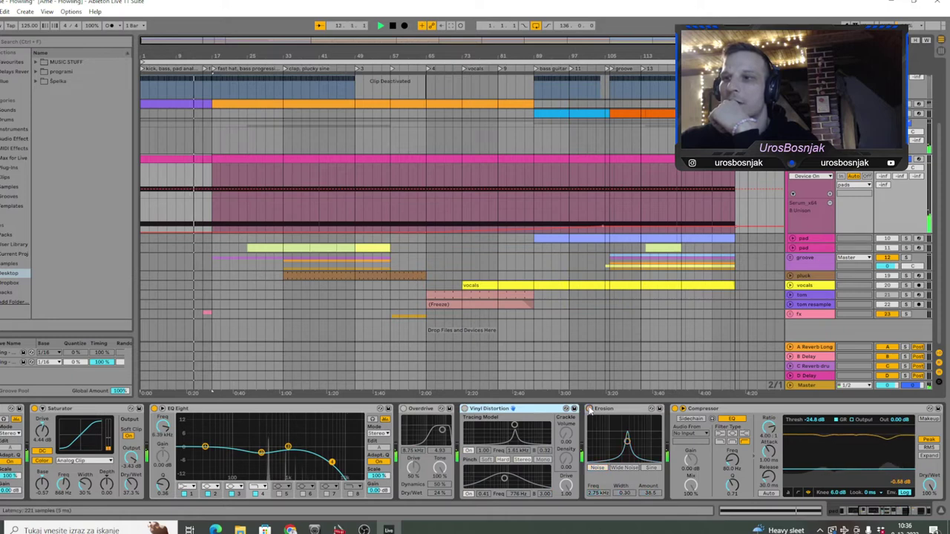
left_click(403, 409)
left_click(465, 409)
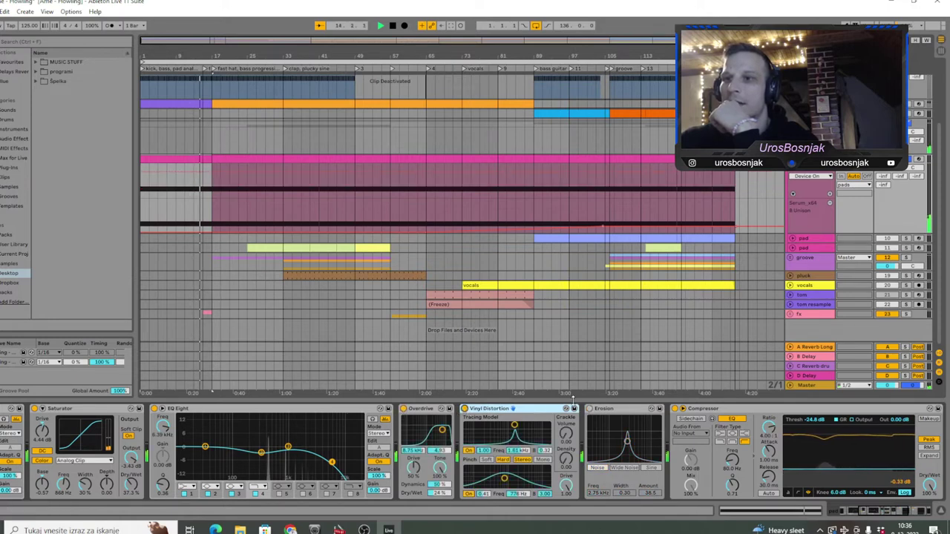
left_click(589, 409)
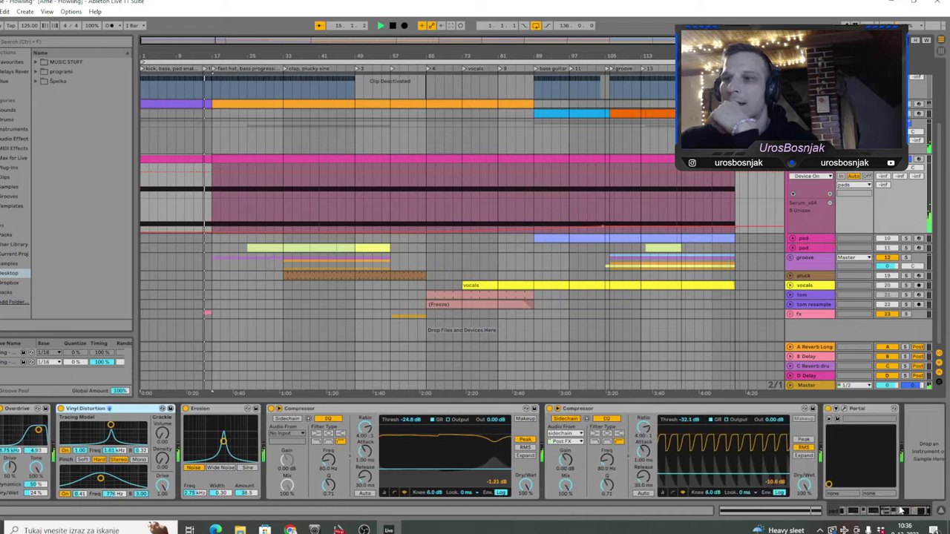
Step: Compare the playing pad with its sidechain Compressor bypassed and re-enabled
left_click(920, 511)
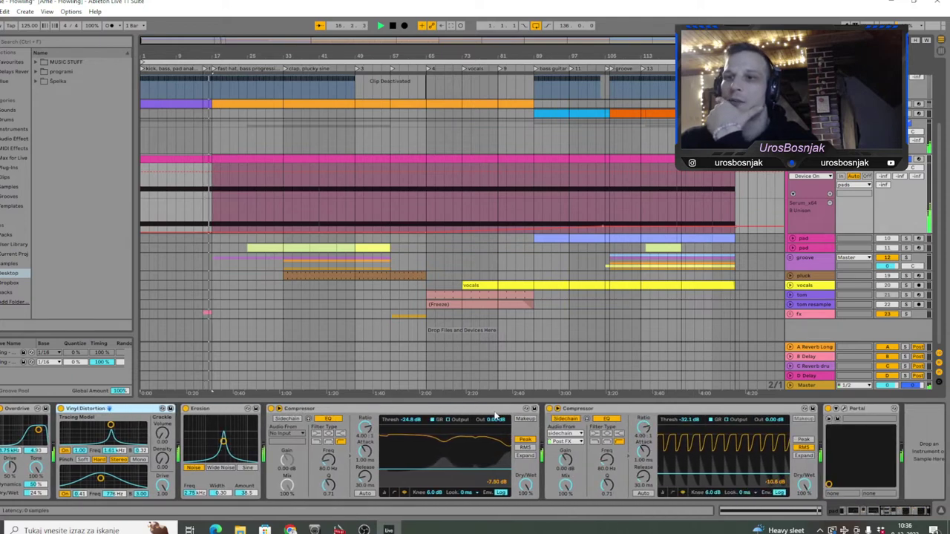
left_click(548, 409)
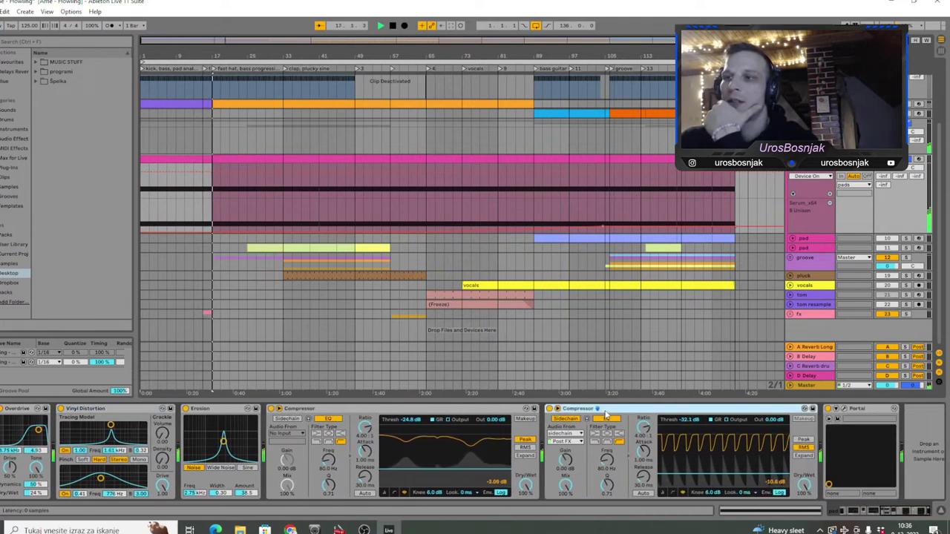
Step: Display the first pad's Serum Fil Cutoff automation and play the pad from around bar 103
left_click(549, 409)
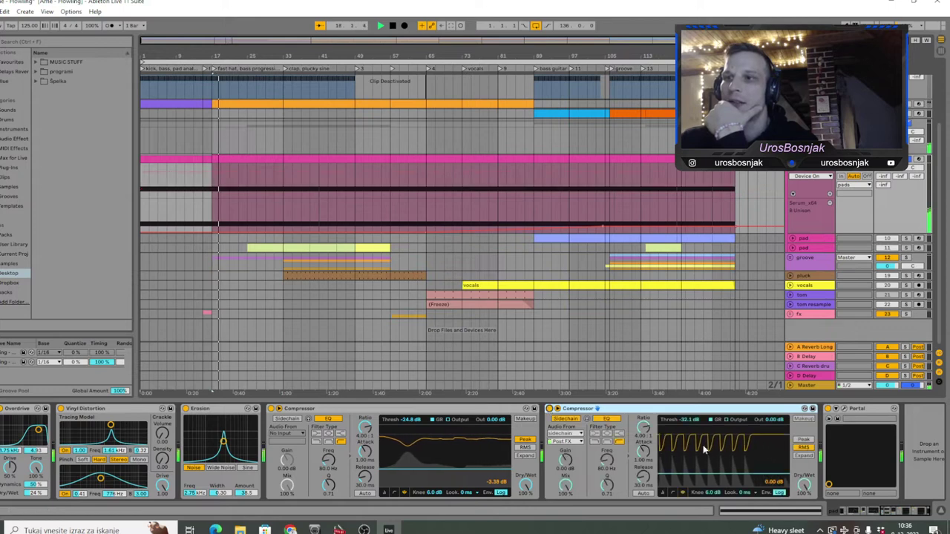
left_click(911, 511)
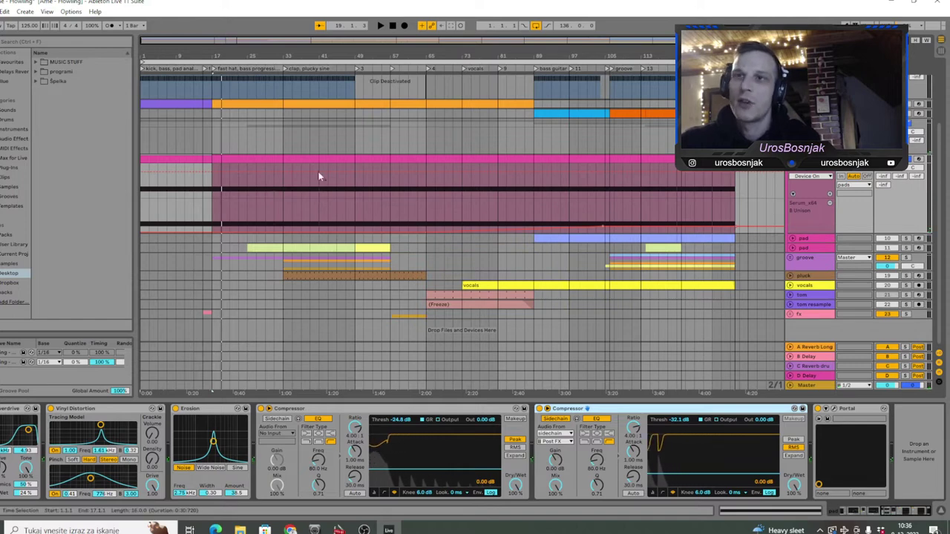
left_click(809, 176)
left_click(818, 186)
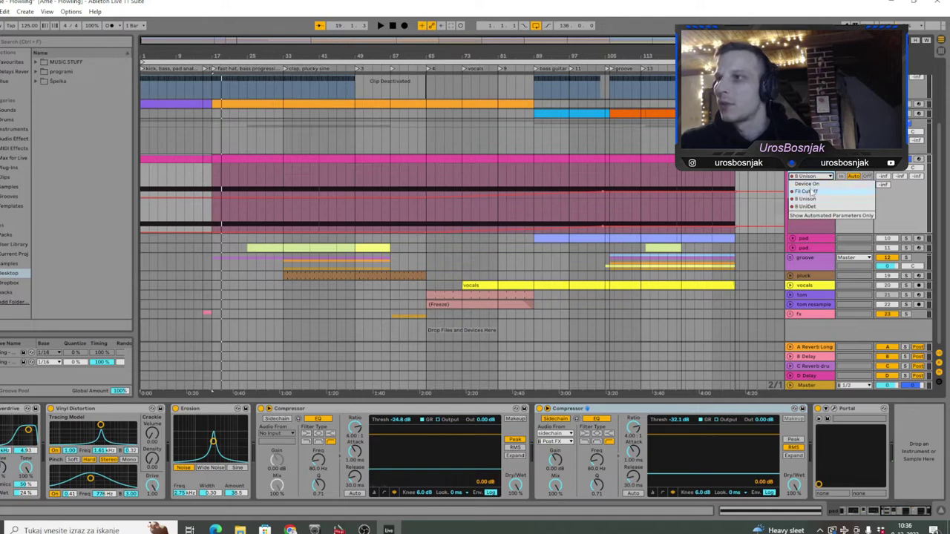
left_click(809, 191)
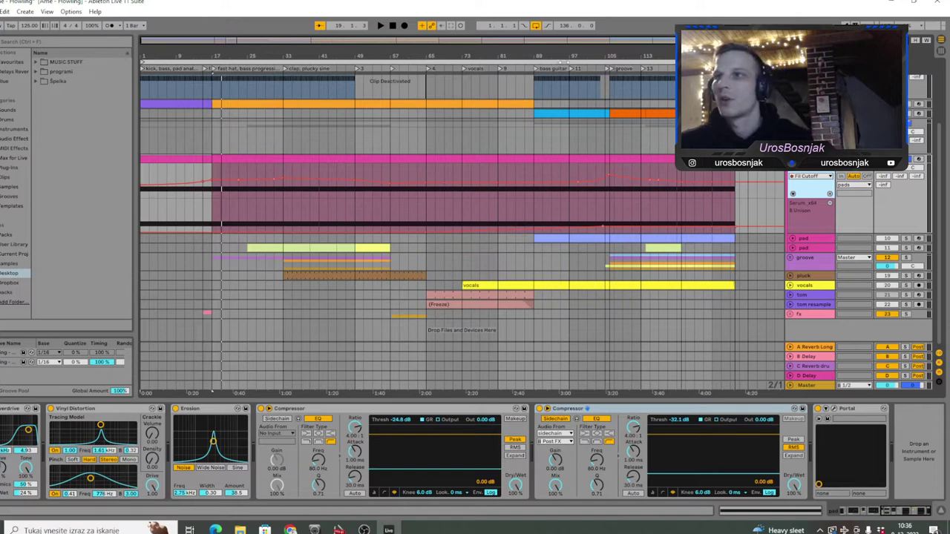
left_click(590, 65)
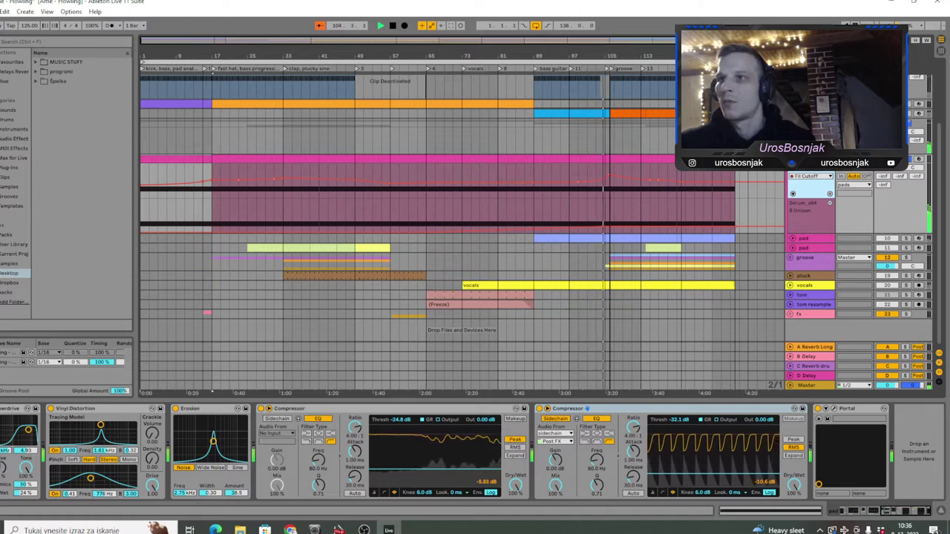
key("space")
Step: Replay the soloed first pad from the start of the song and collapse the expanded blue track above the basslines
scroll(411, 120, "up", 1)
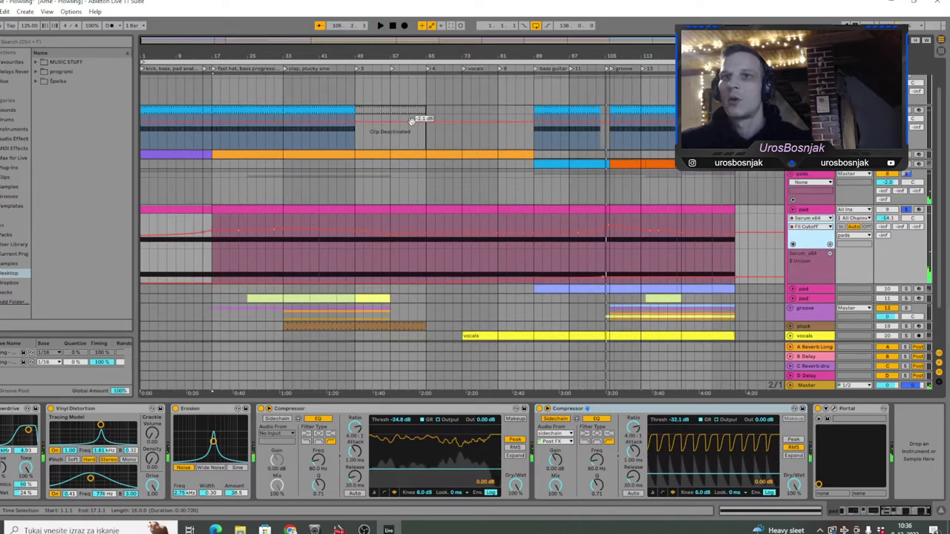
scroll(411, 121, "up", 2)
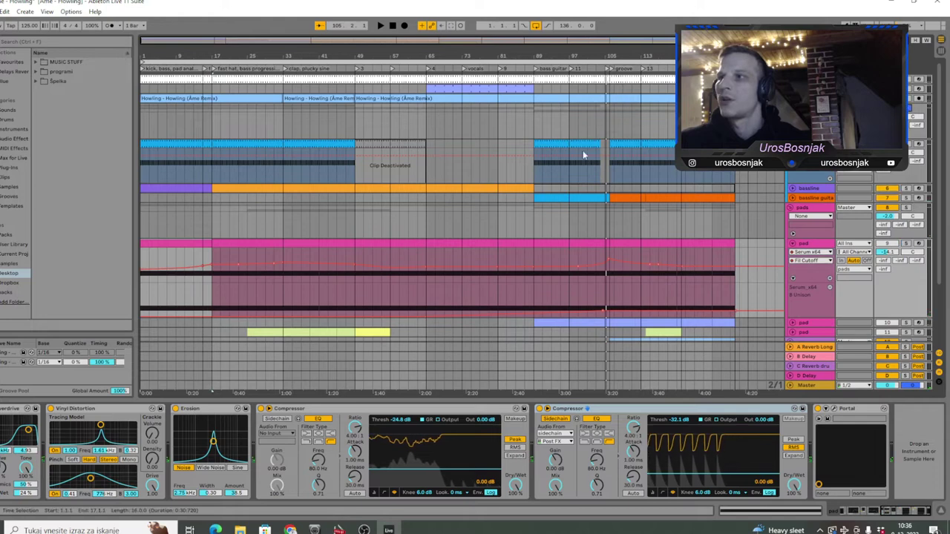
left_click(392, 25)
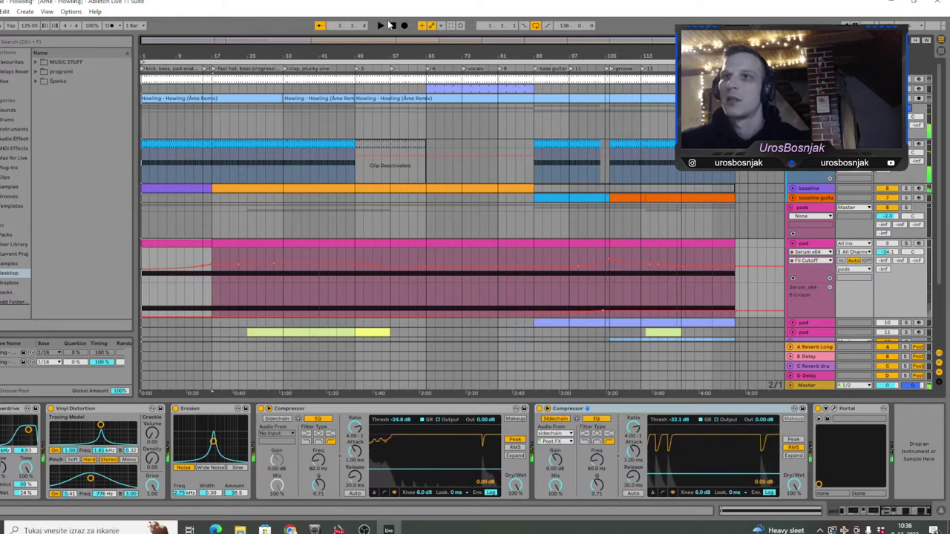
left_click(391, 26)
key("space")
key("space")
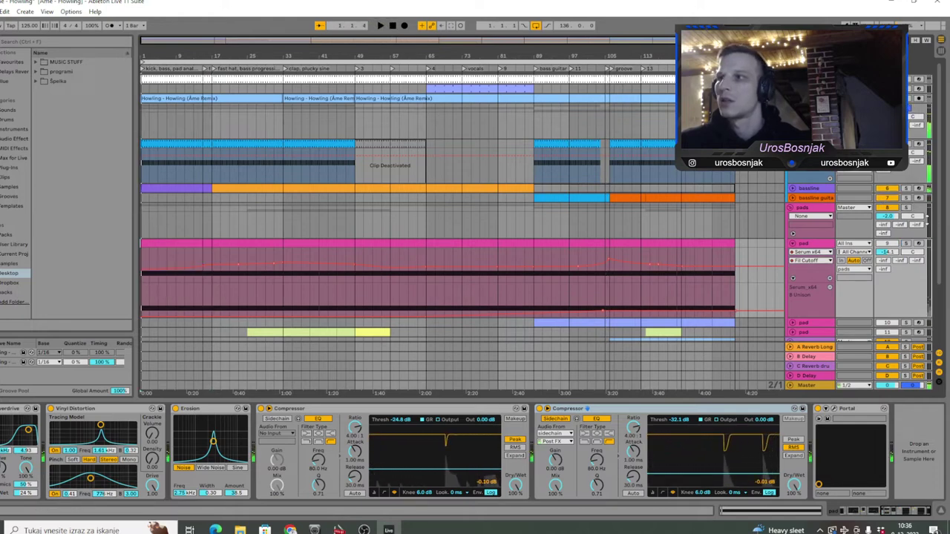
left_click(907, 243)
key("space")
left_click(793, 144)
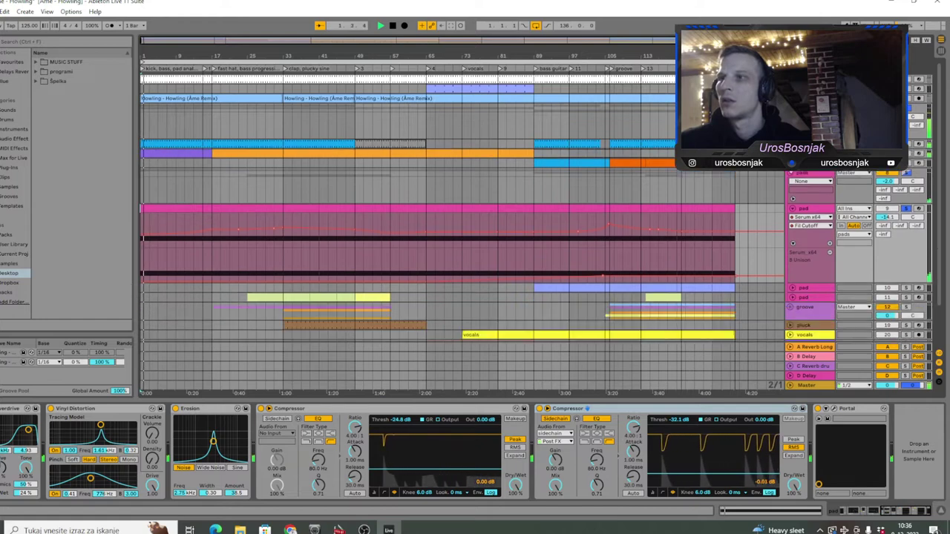
Step: Stop playback and collapse the first pad's automation lane inside the pads group
left_click(791, 173)
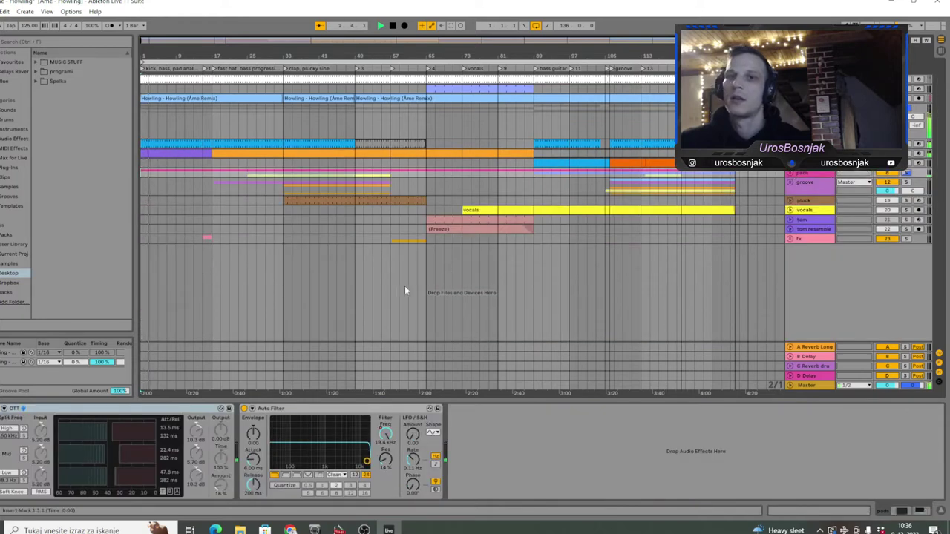
left_click(791, 174)
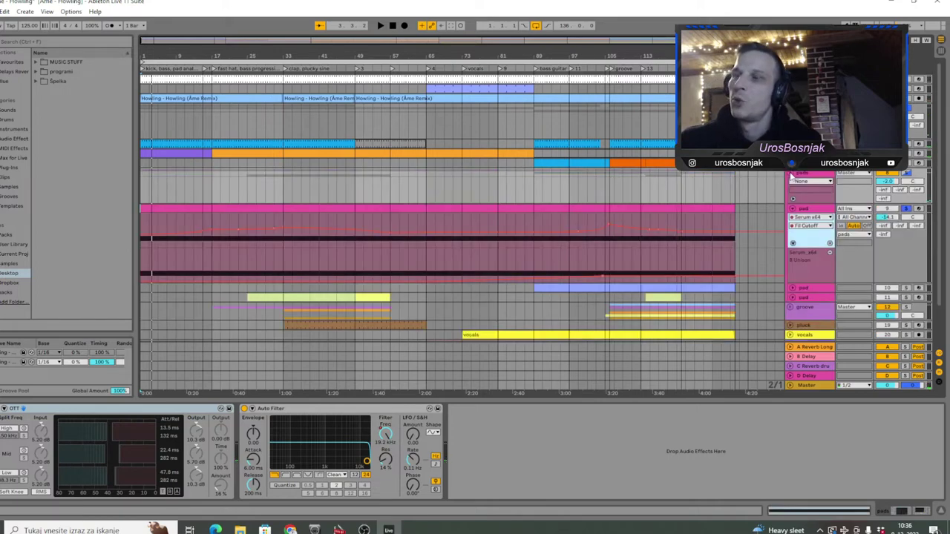
left_click(791, 209)
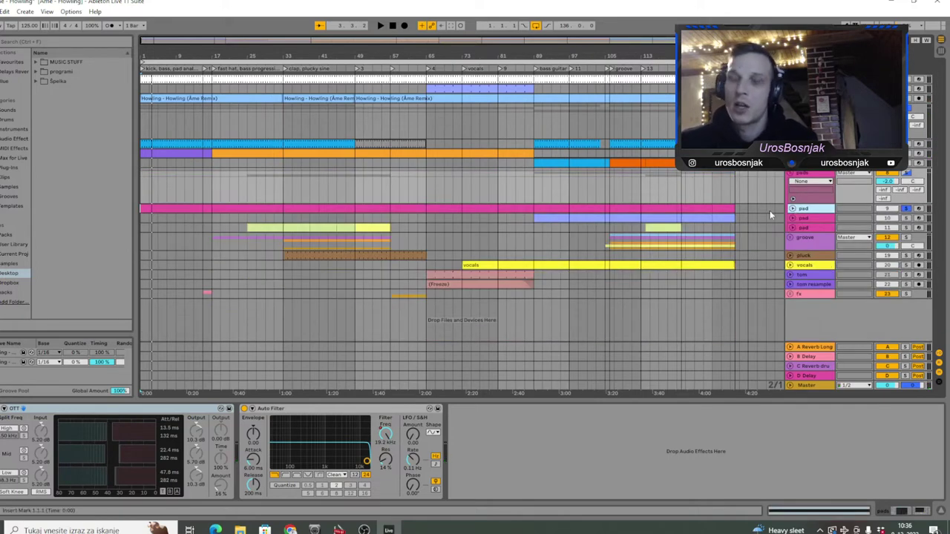
Step: Compare the device chains of the three pad tracks in the pads group
left_click(808, 218)
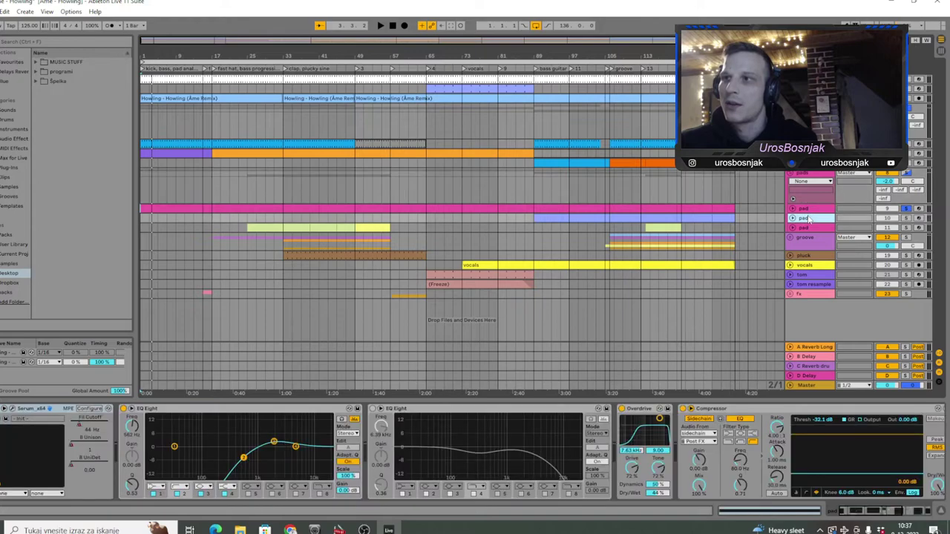
left_click(806, 228)
left_click(805, 219)
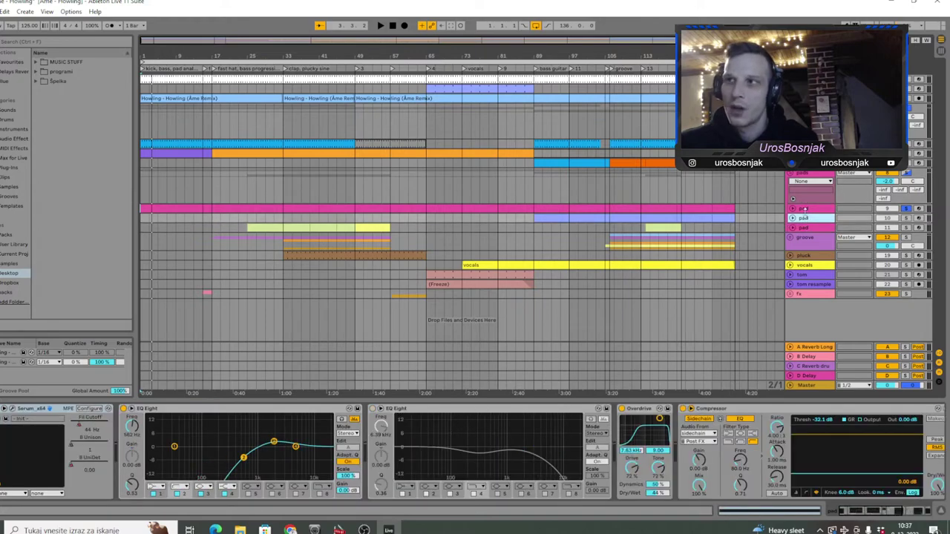
left_click(804, 209)
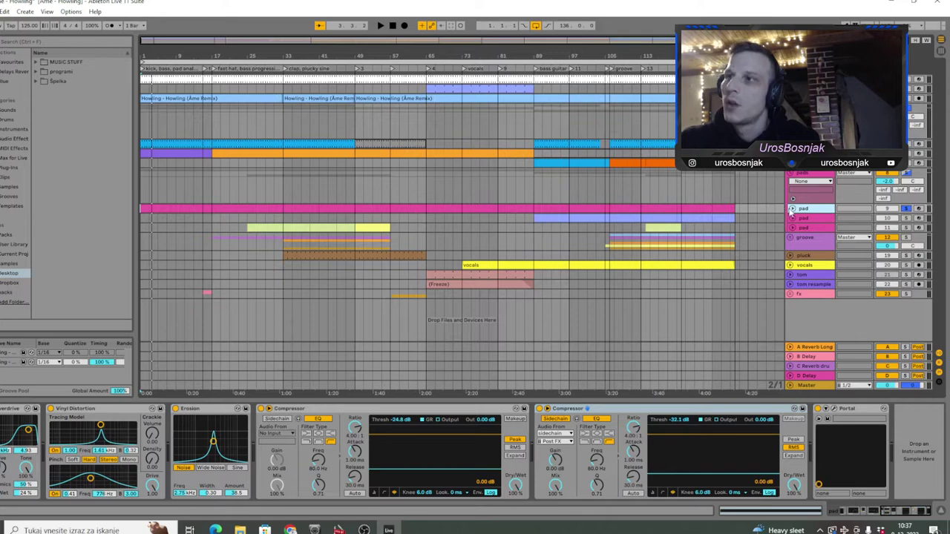
left_click(792, 211)
left_click(792, 211)
left_click(801, 219)
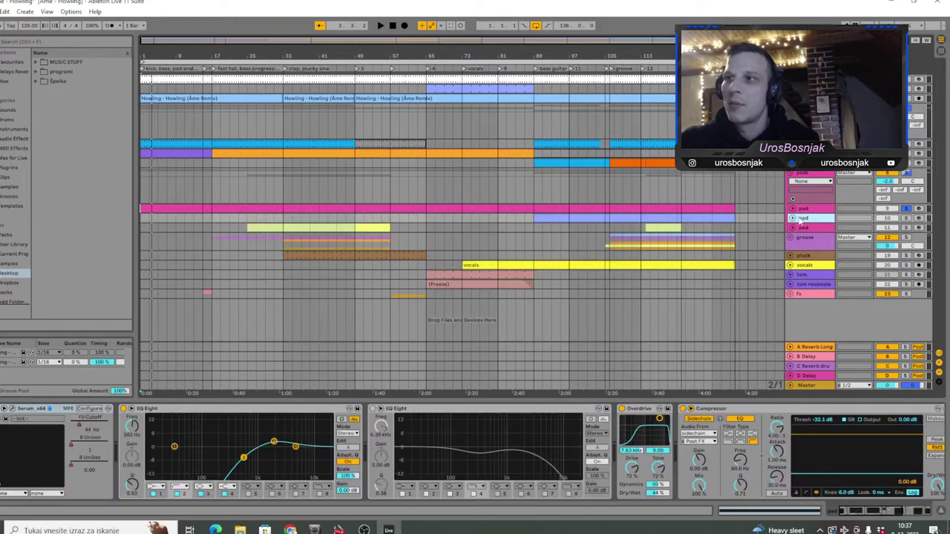
Step: Show the pads group's Auto Filter Frequency automation and play the section from bar 105
left_click(526, 367)
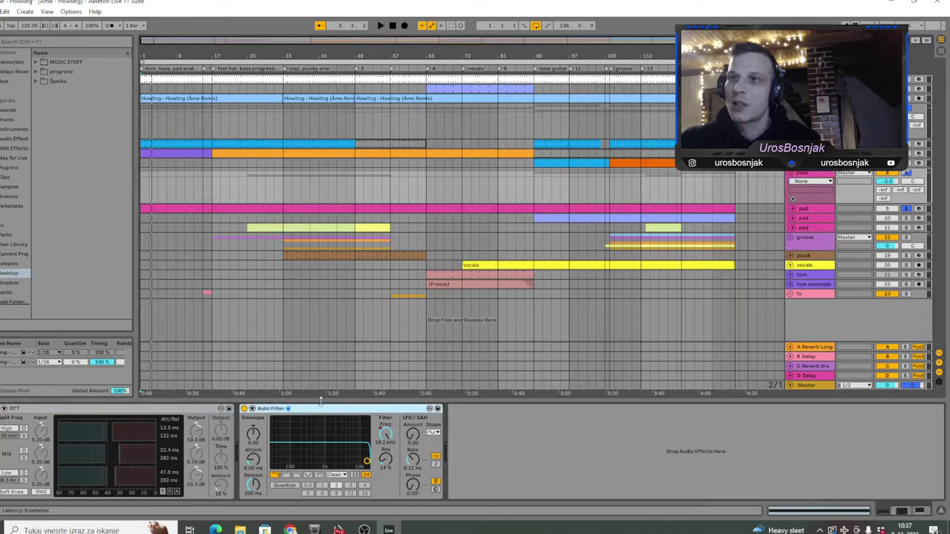
left_click(792, 201)
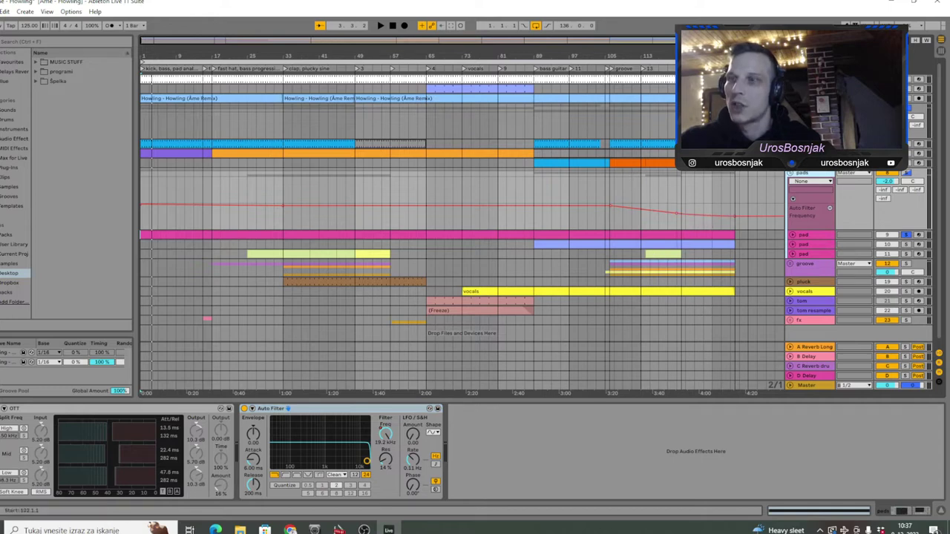
left_click(610, 71)
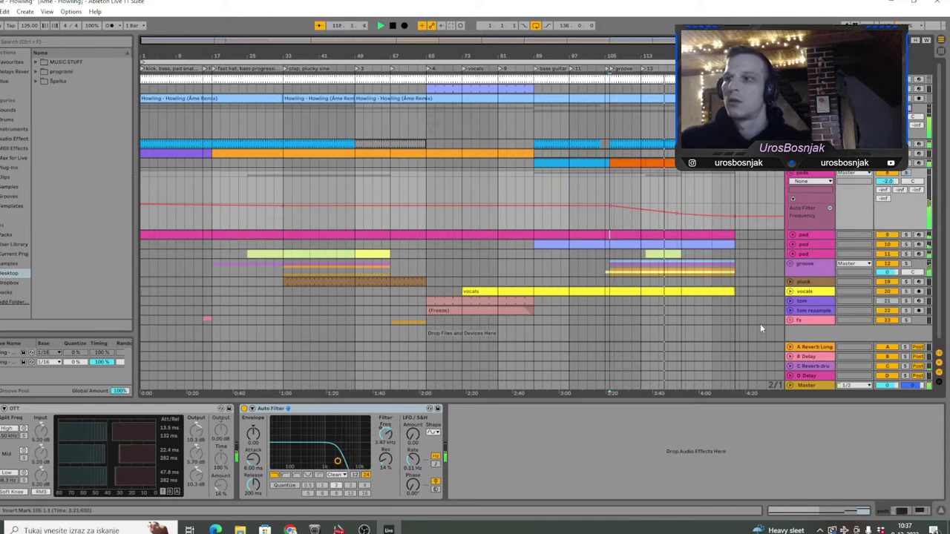
Step: Switch the system audio output to Realtek HD Audio 2nd output while the section plays
left_click(868, 530)
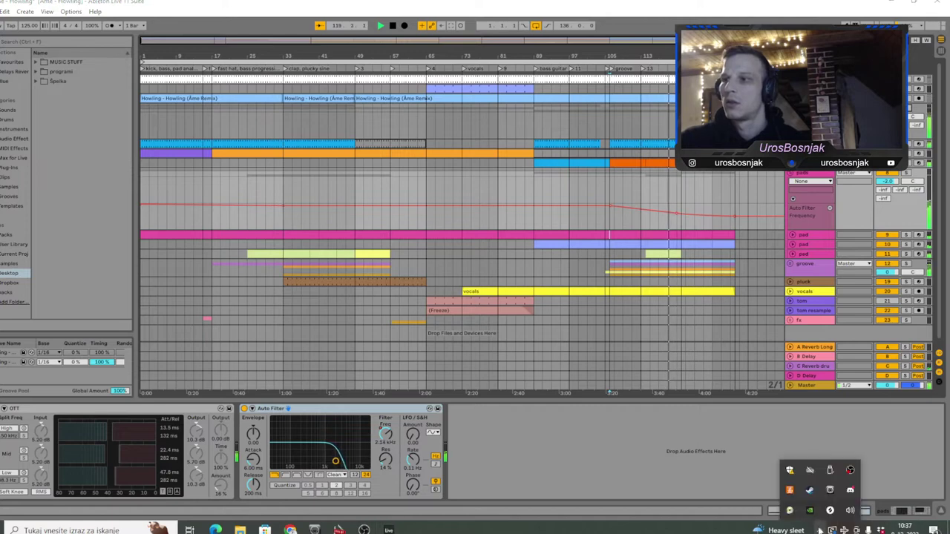
left_click(872, 506)
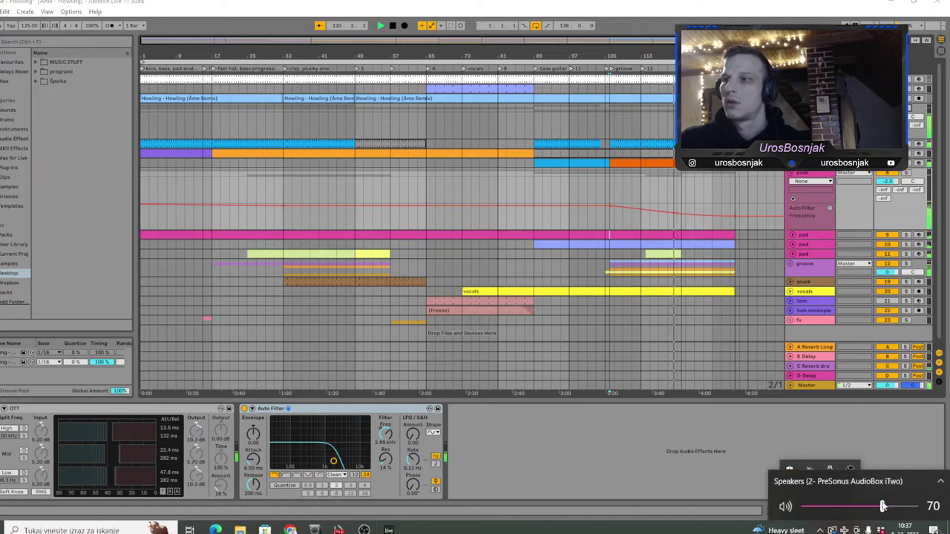
left_click(853, 482)
left_click(862, 462)
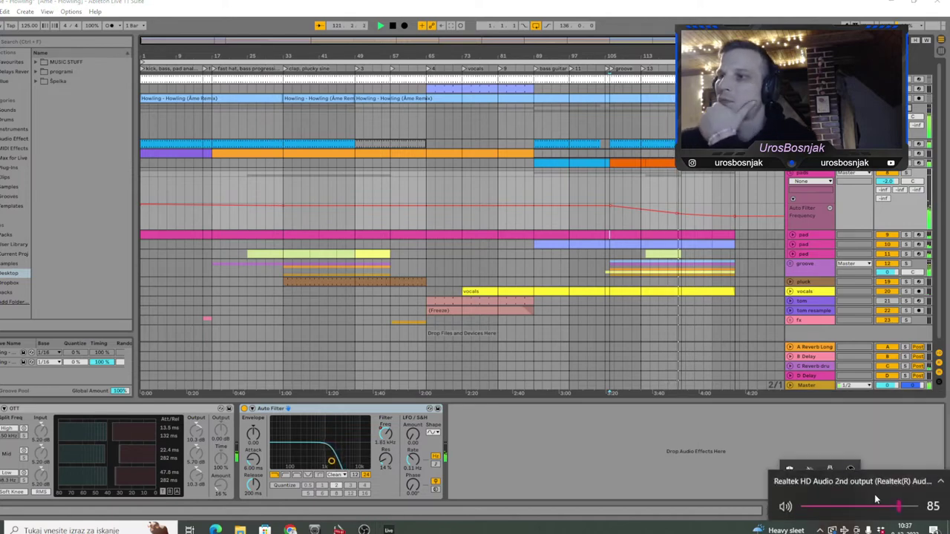
left_click(786, 448)
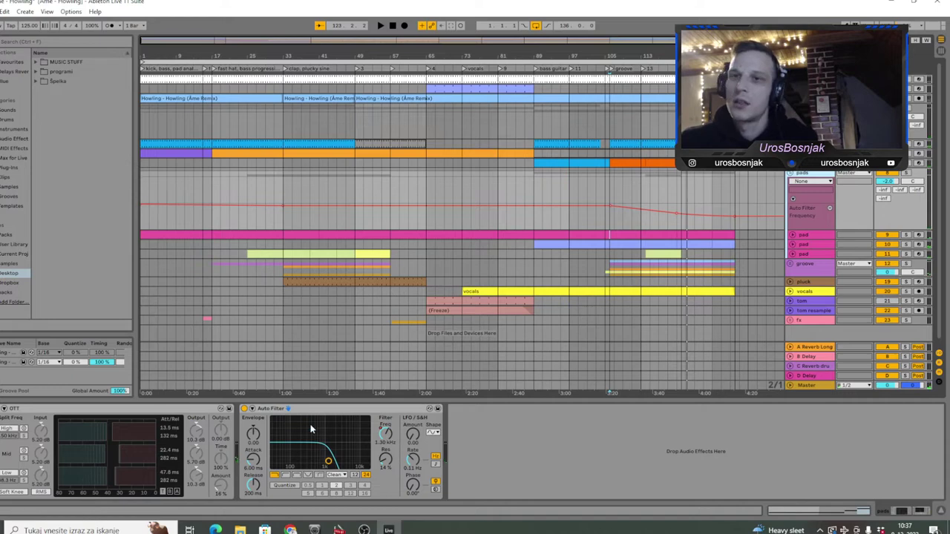
Step: Expand the second pad track and compare its A4 clip with the first pad's A3 clip
scroll(605, 250, "down", 1)
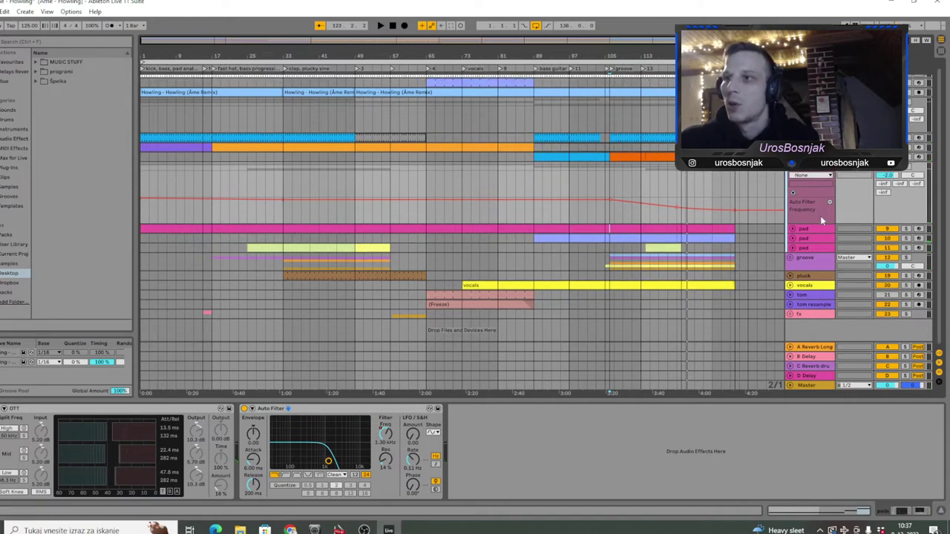
left_click(809, 238)
left_click(792, 239)
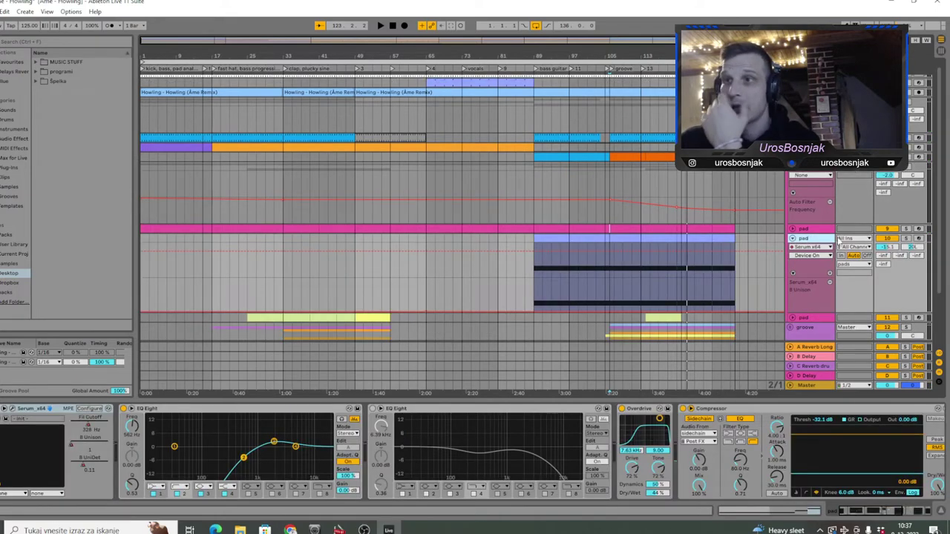
double_click(587, 236)
left_click(328, 391)
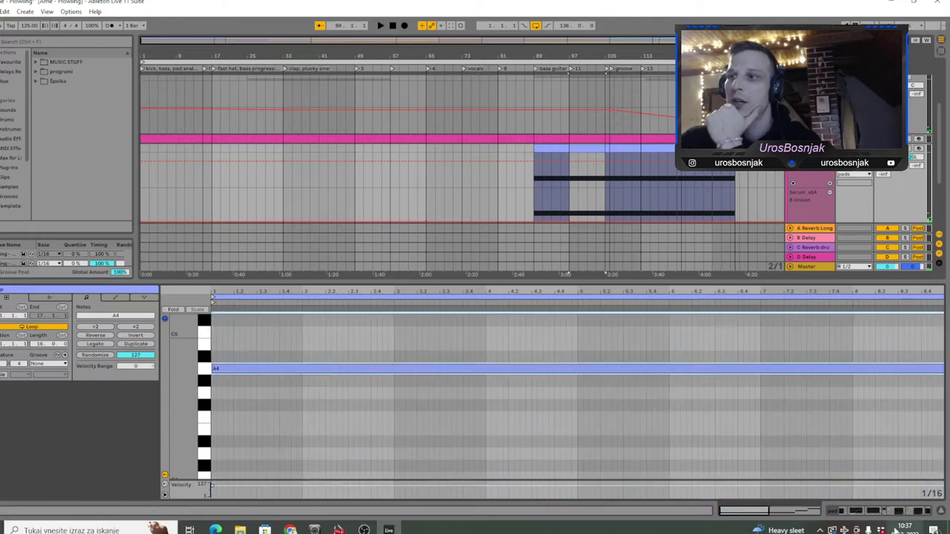
key("shift+Tab")
double_click(559, 157)
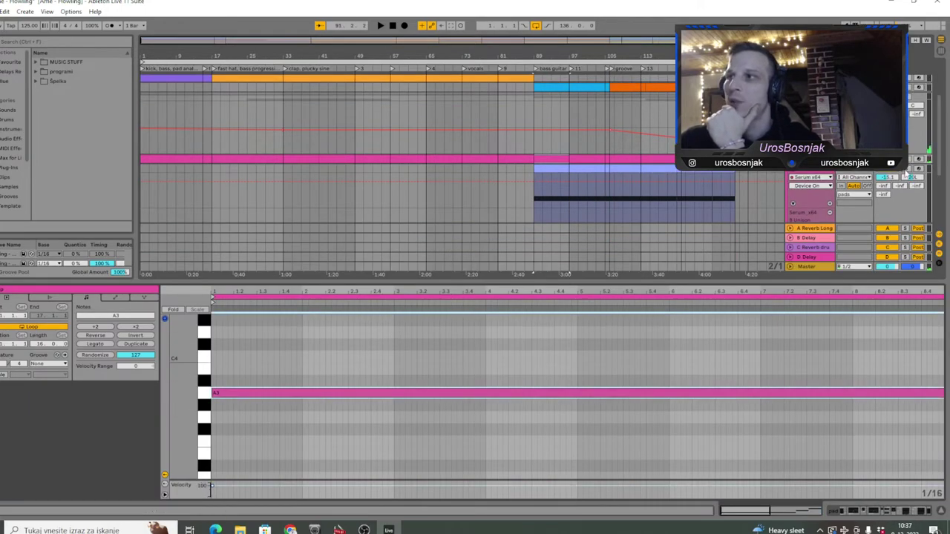
Step: Show the second pad's device chain and Serum Fil Cutoff automation, and play that pad soloed
left_click(861, 512)
left_click(811, 179)
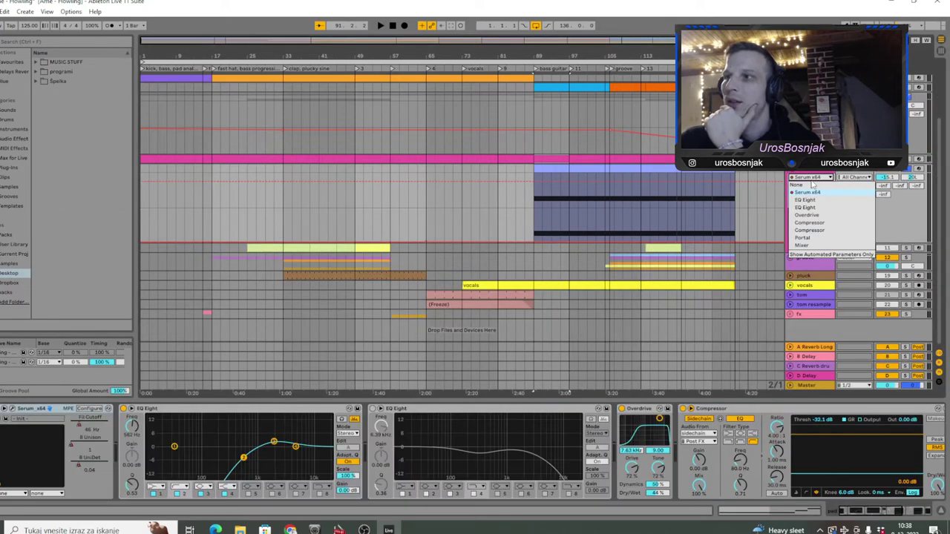
left_click(811, 180)
left_click(811, 187)
left_click(807, 202)
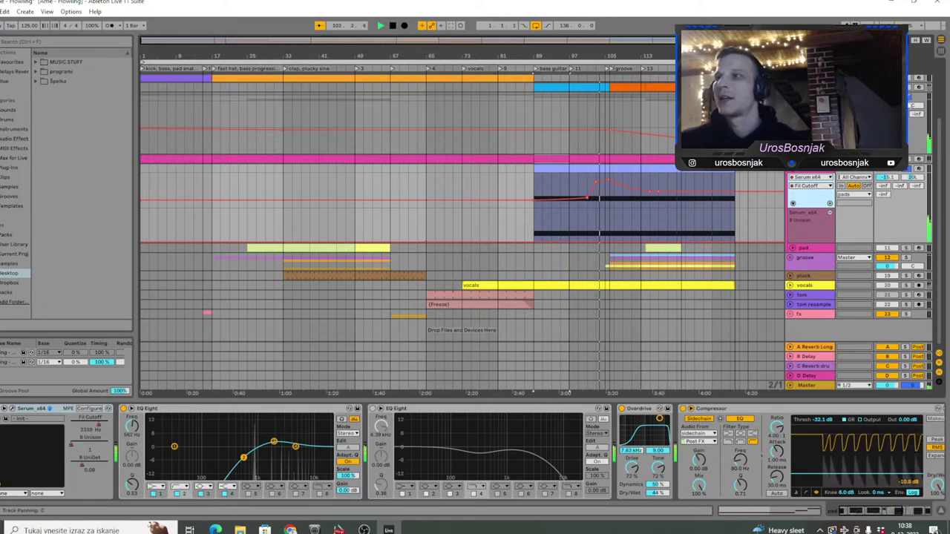
scroll(910, 108, "up", 4)
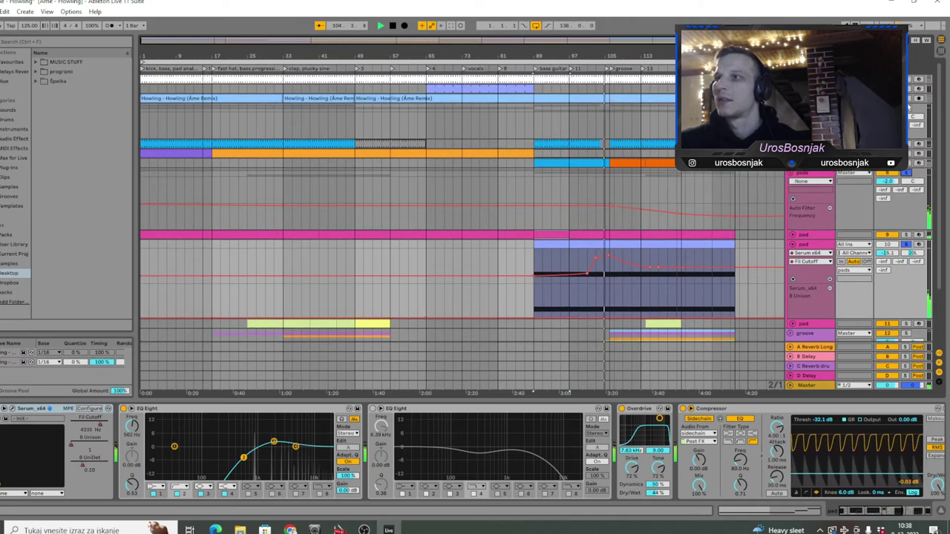
Step: Play the section with the pads unsoloed, stop playback, and collapse the second pad's automation lane
left_click(790, 173)
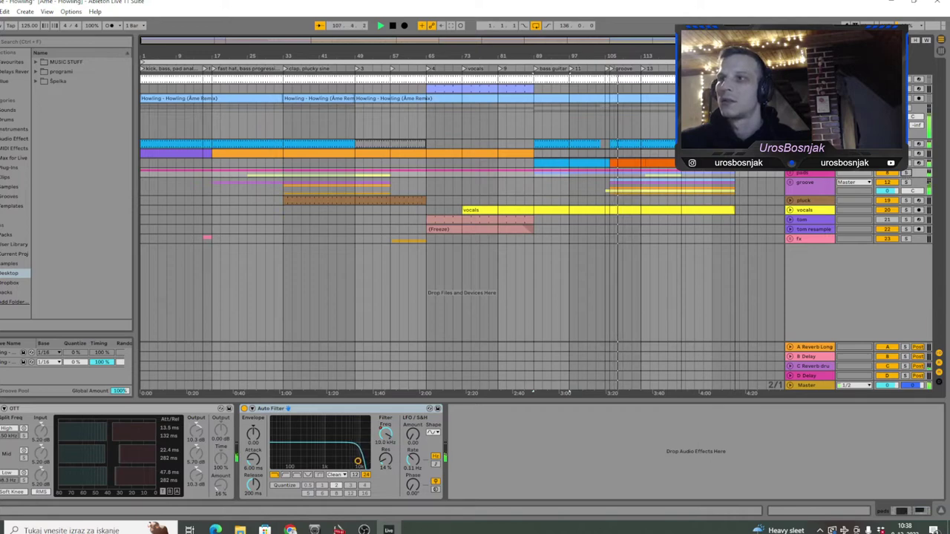
left_click(790, 107)
left_click(790, 107)
key("space")
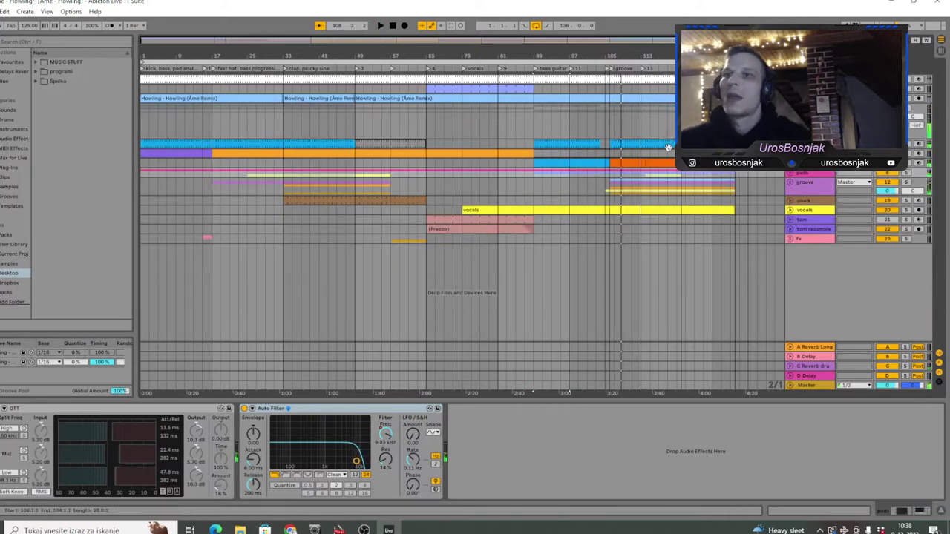
left_click(789, 178)
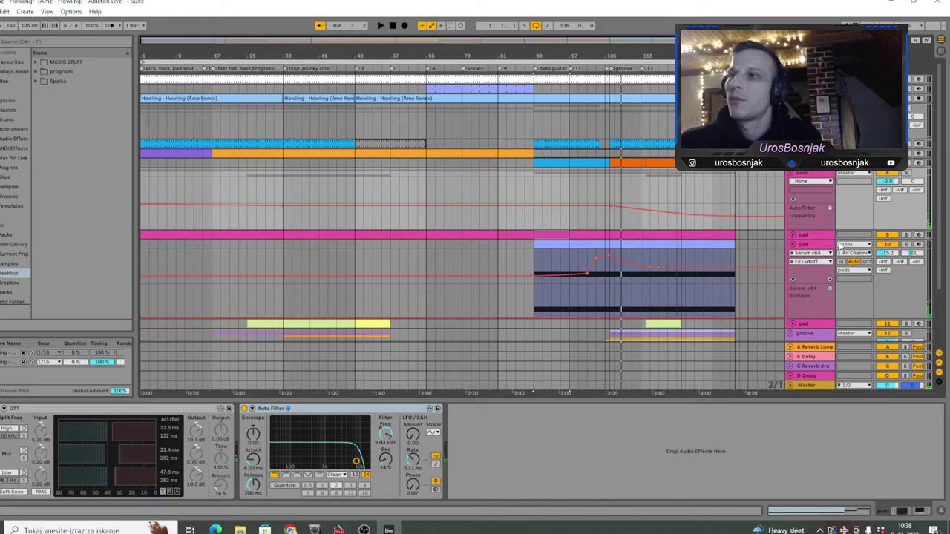
left_click(792, 245)
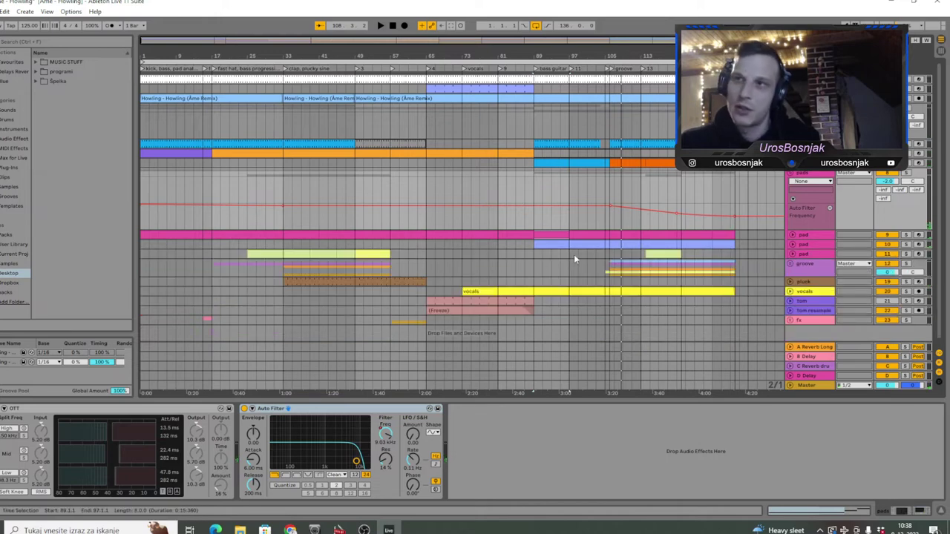
Step: Expand the third pad track, inspect its clips around bars 25, 49 and 114, and collapse its lane
left_click(792, 255)
left_click(307, 260)
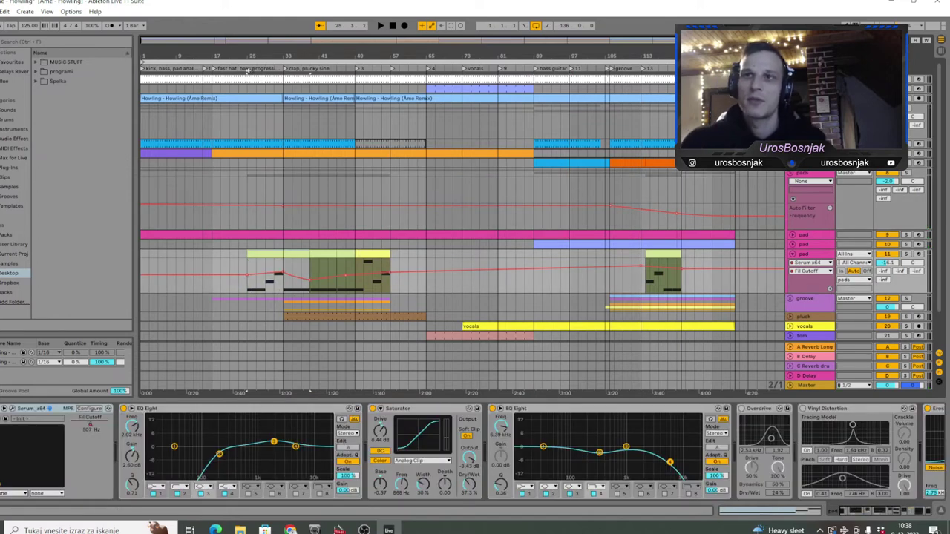
left_click(370, 255)
left_click_drag(657, 253, 657, 253)
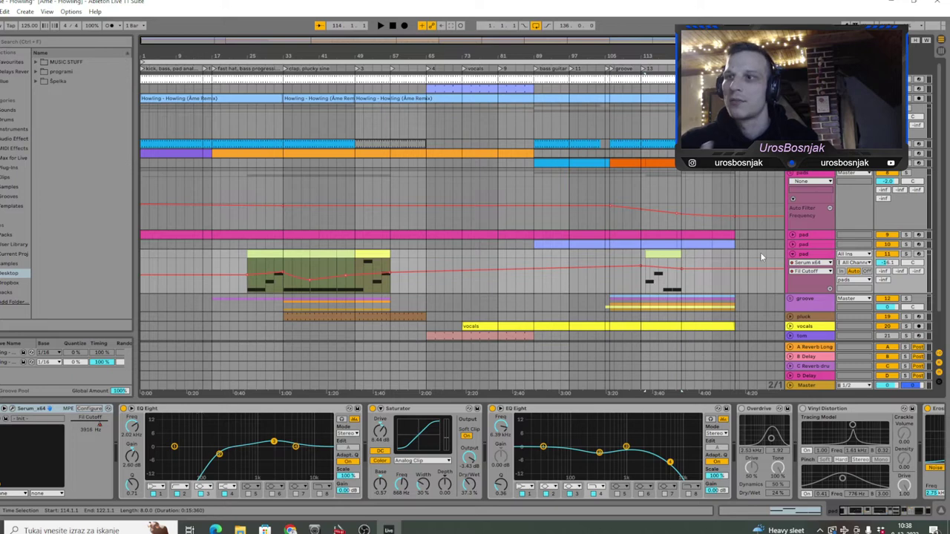
left_click(792, 254)
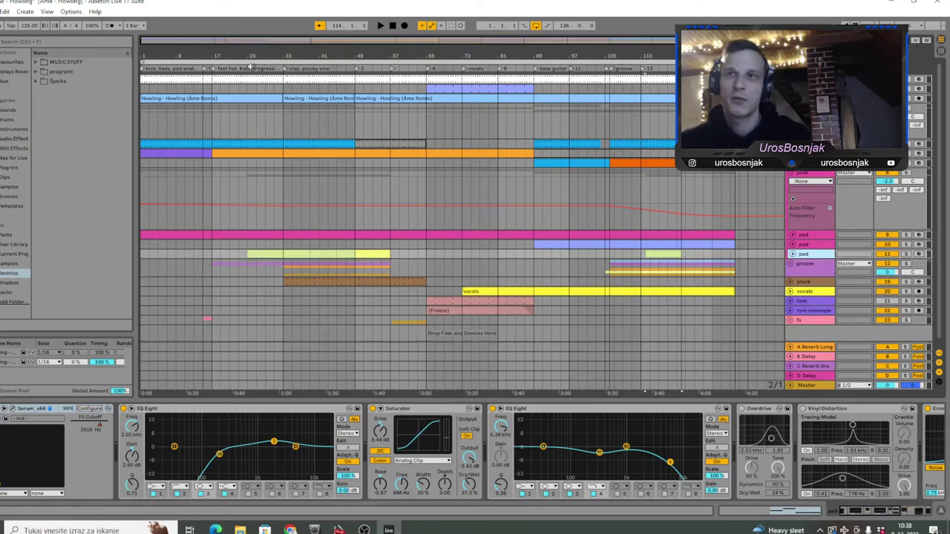
Step: Play the third pad's first clip from bar 25 with its Fil Cutoff automation and effect chain in view
key("space")
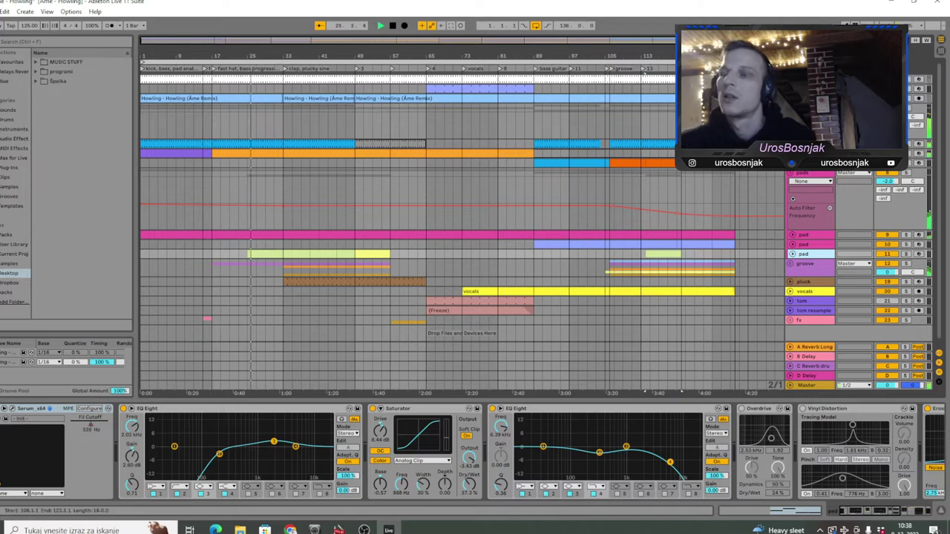
left_click(791, 254)
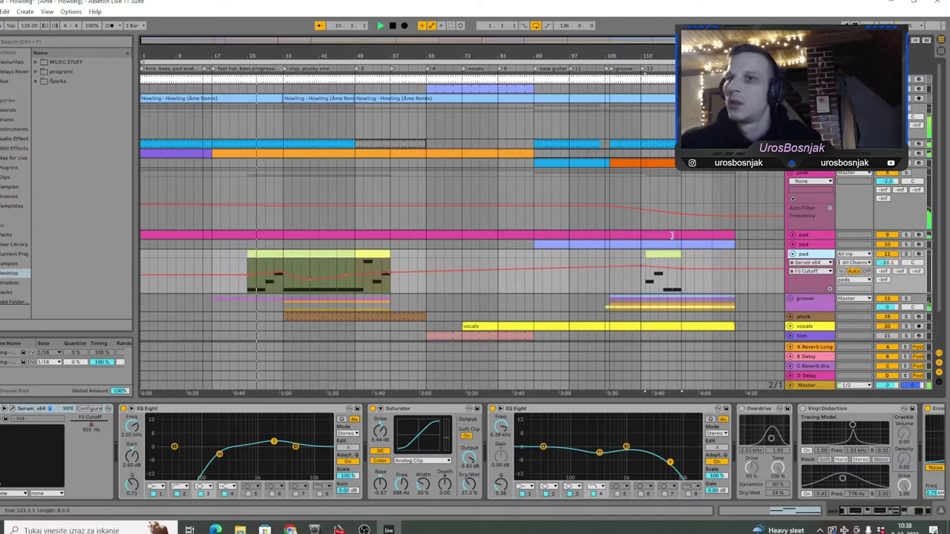
left_click(242, 68)
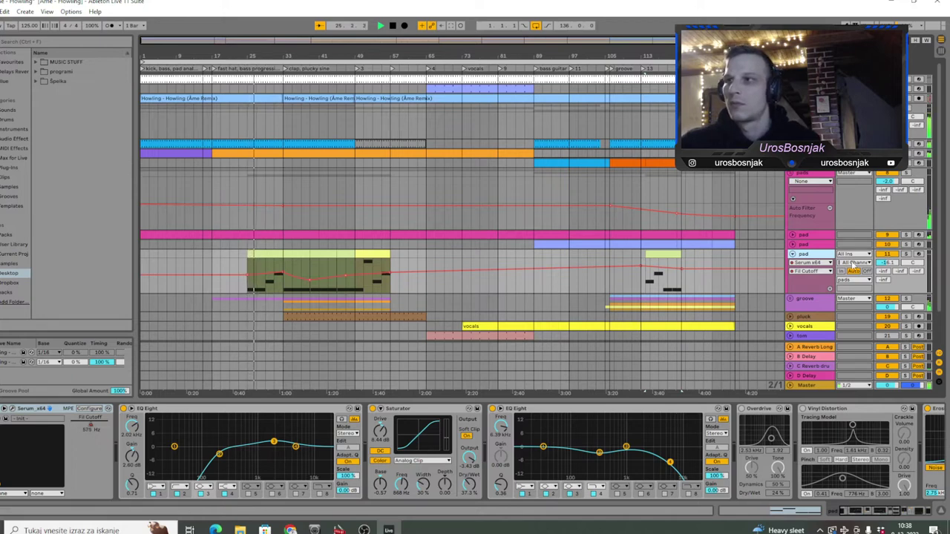
scroll(780, 238, "down", 1)
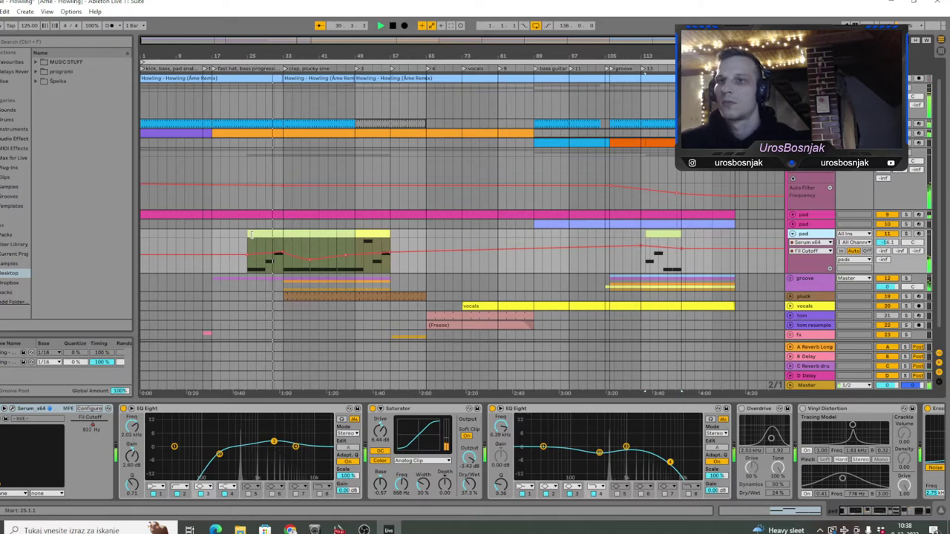
left_click(890, 511)
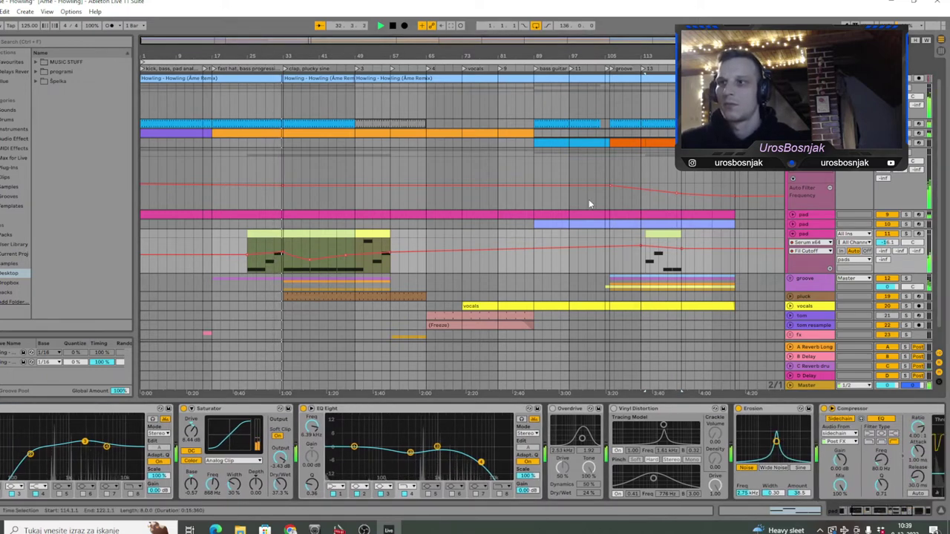
Step: Play the third pad's clip at bar 49 and look through its devices from Serum to the sidechain compressor
left_click(346, 68)
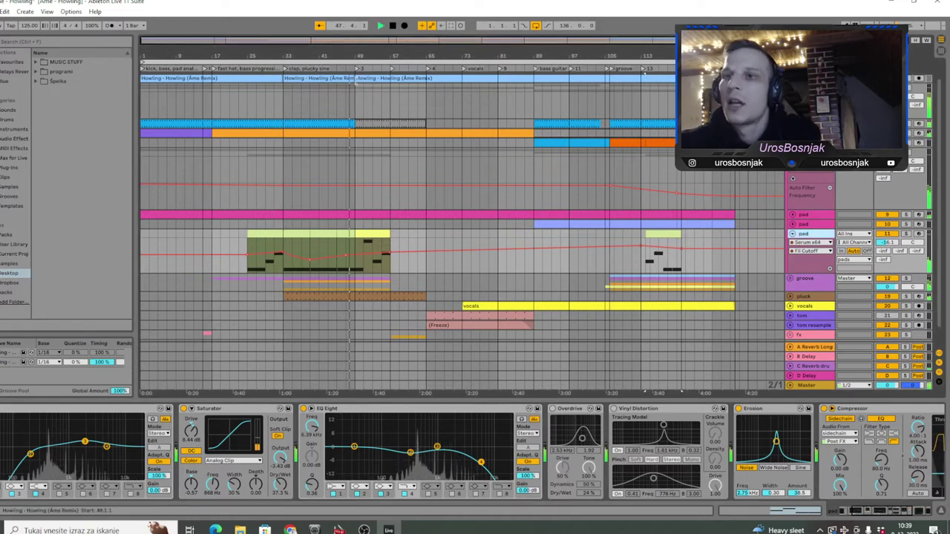
left_click(375, 233)
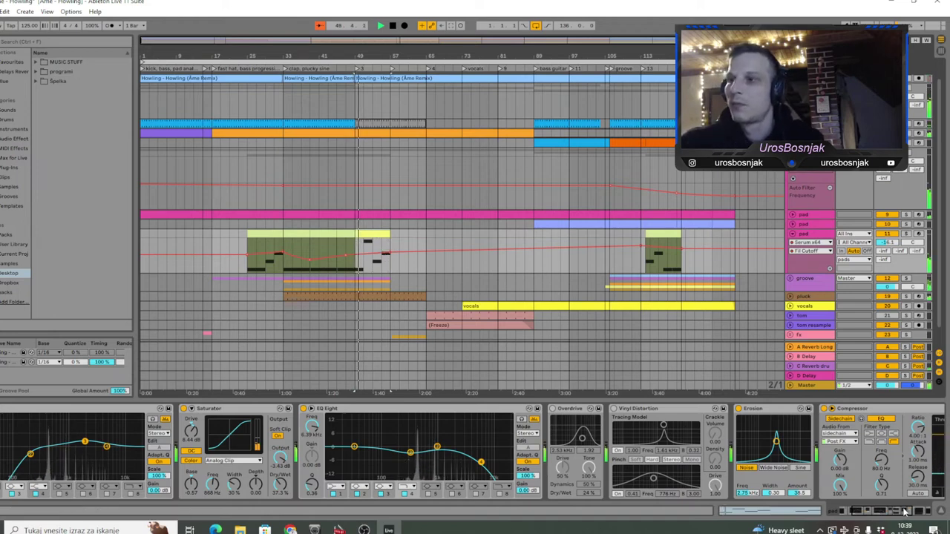
left_click(832, 511)
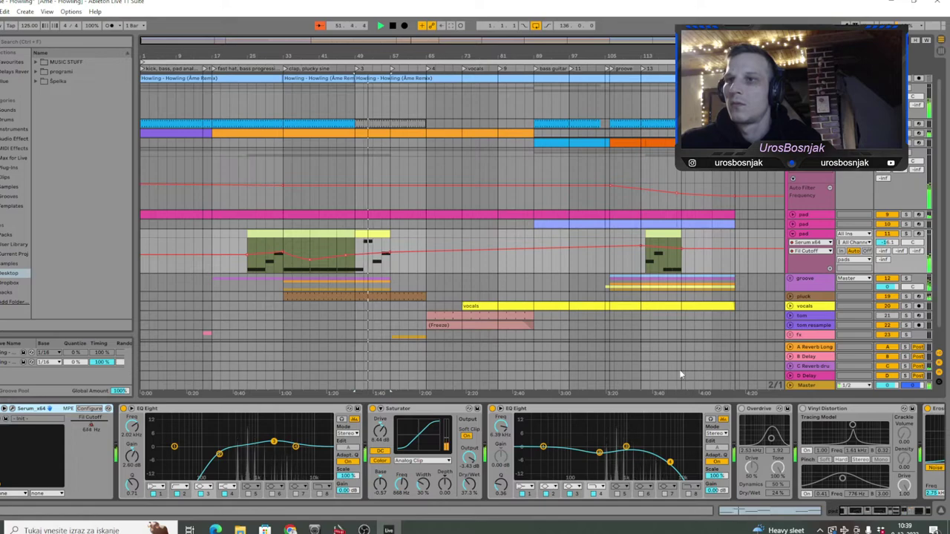
Step: Open the first and third pads' MIDI clips at bar 49 together, compare their notes, and play the section
left_click(383, 216)
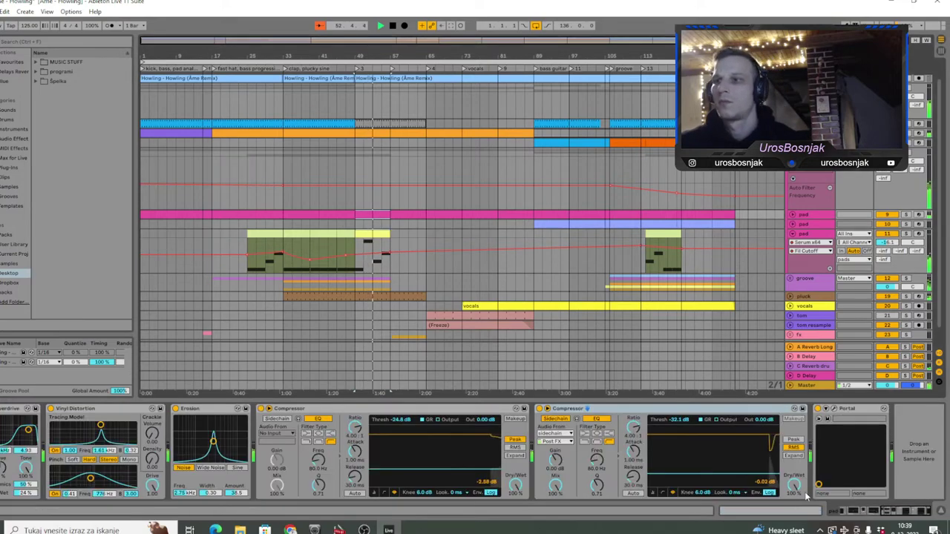
double_click(383, 216)
left_click_drag(192, 368, 182, 342)
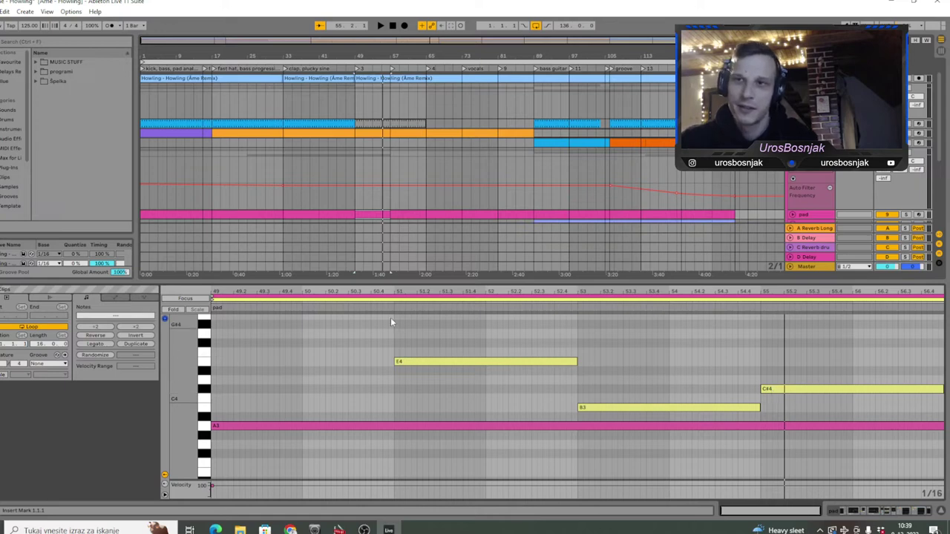
key("space")
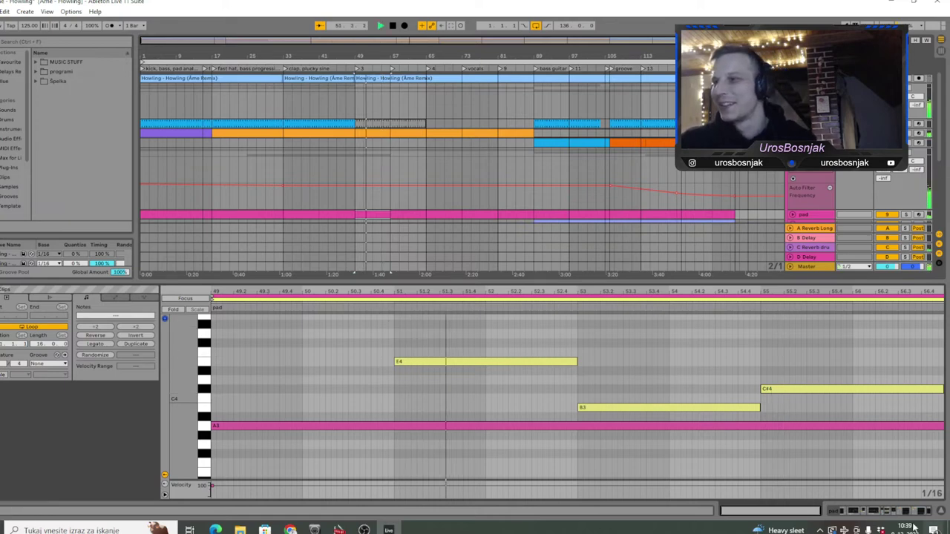
Step: Show the third pad's compressors while the bar 49 section plays, and collapse the track's automation lane
left_click(891, 511)
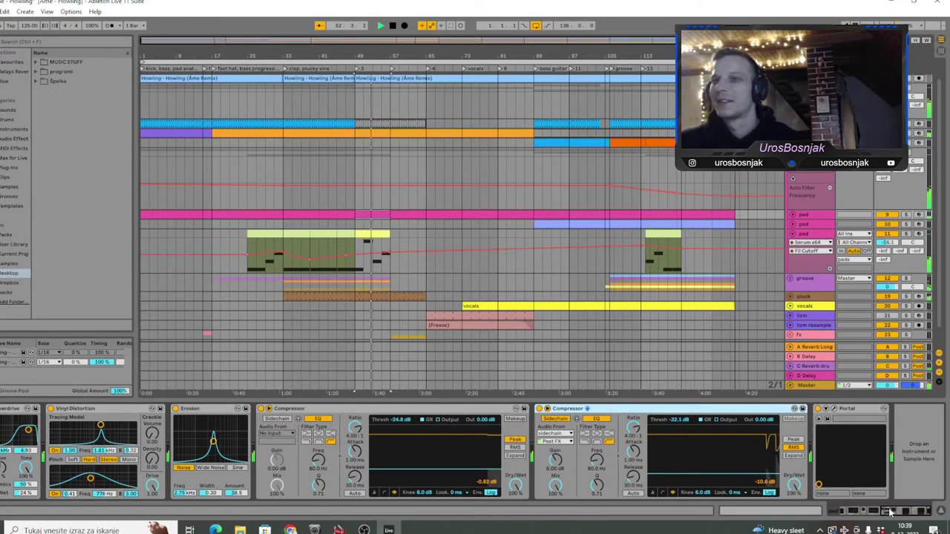
left_click(792, 234)
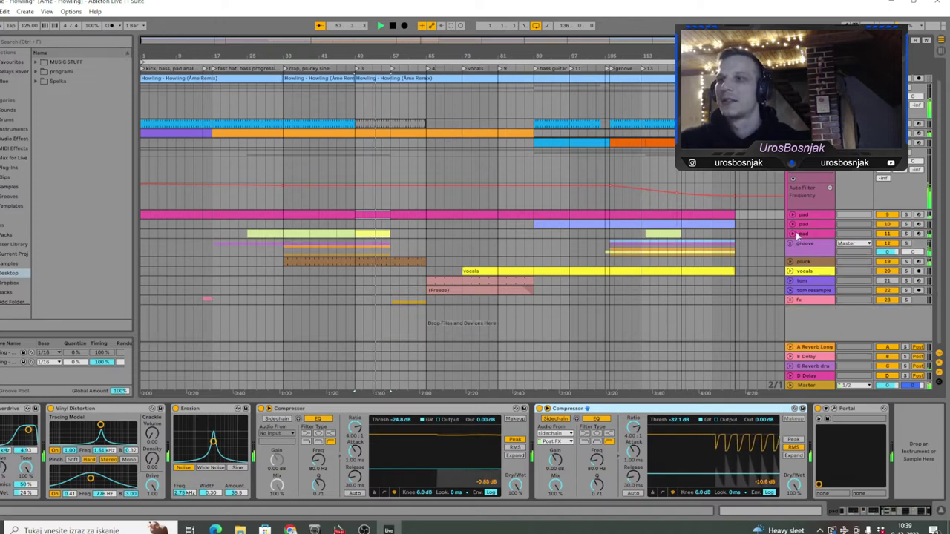
left_click(793, 235)
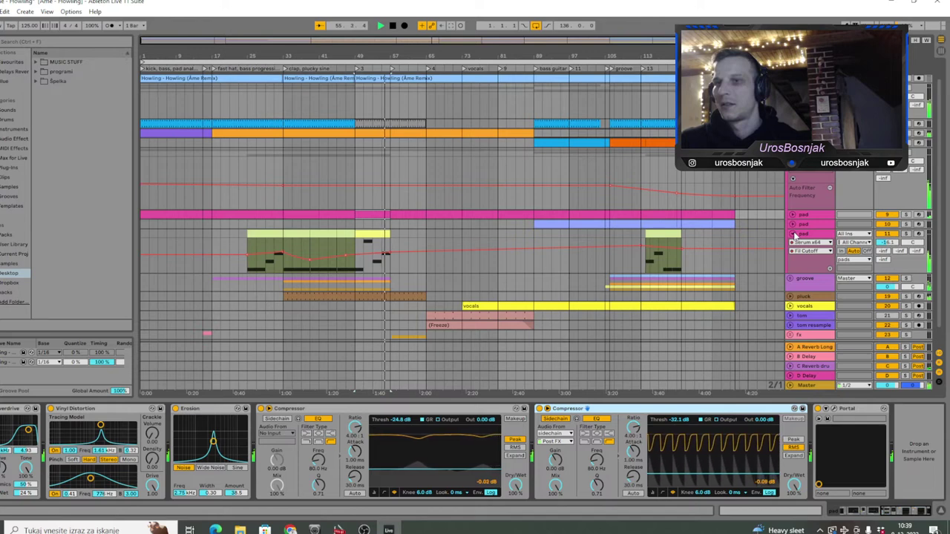
left_click(793, 234)
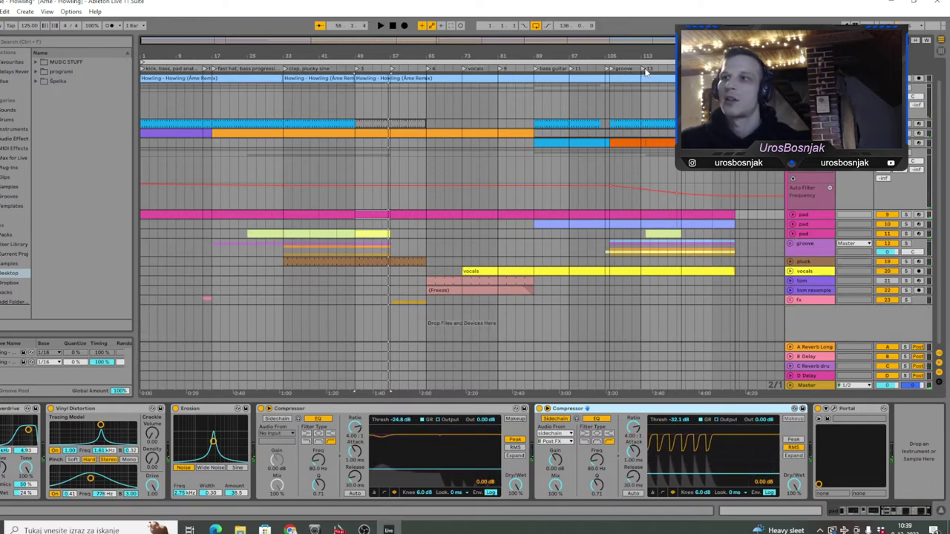
Step: Play the third pad's last clip from the marker near bar 113, checking its notes and Fil Cutoff automation
left_click(644, 70)
left_click(792, 234)
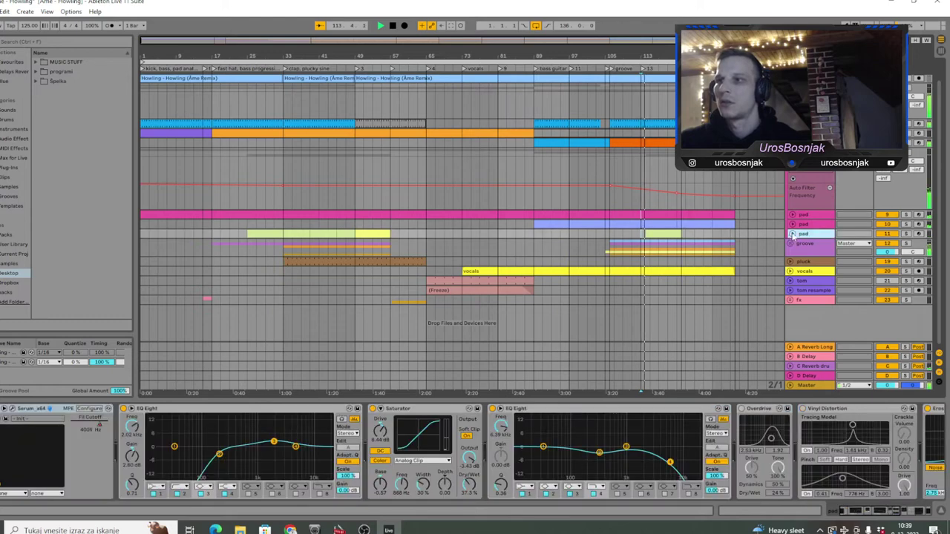
left_click(792, 234)
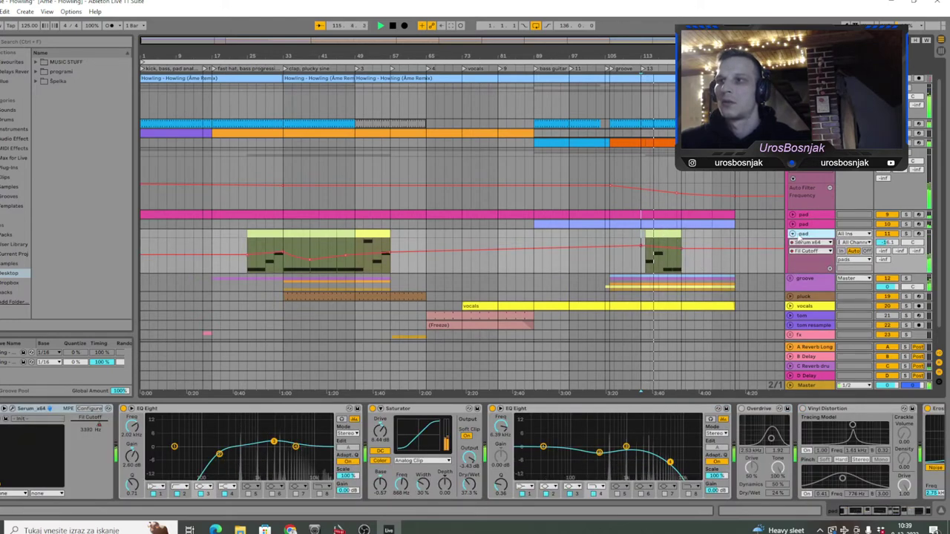
left_click(792, 234)
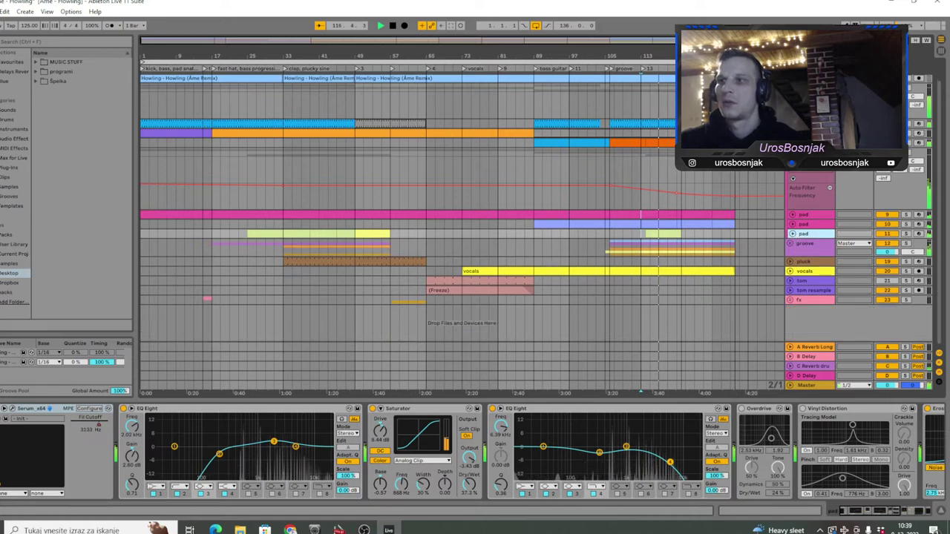
Step: Fold the bass group above the pads and leave the pads group expanded and the groove group folded
left_click(792, 152)
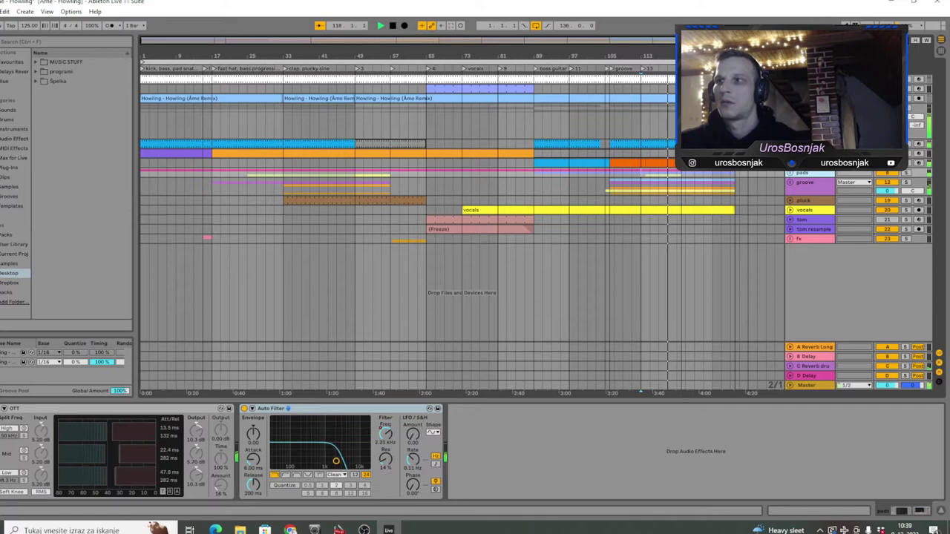
left_click(790, 108)
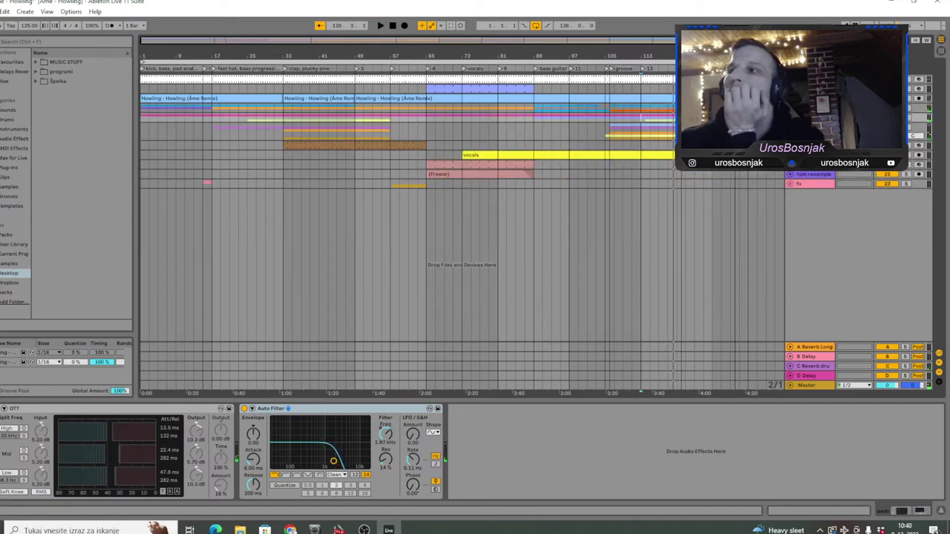
left_click(791, 117)
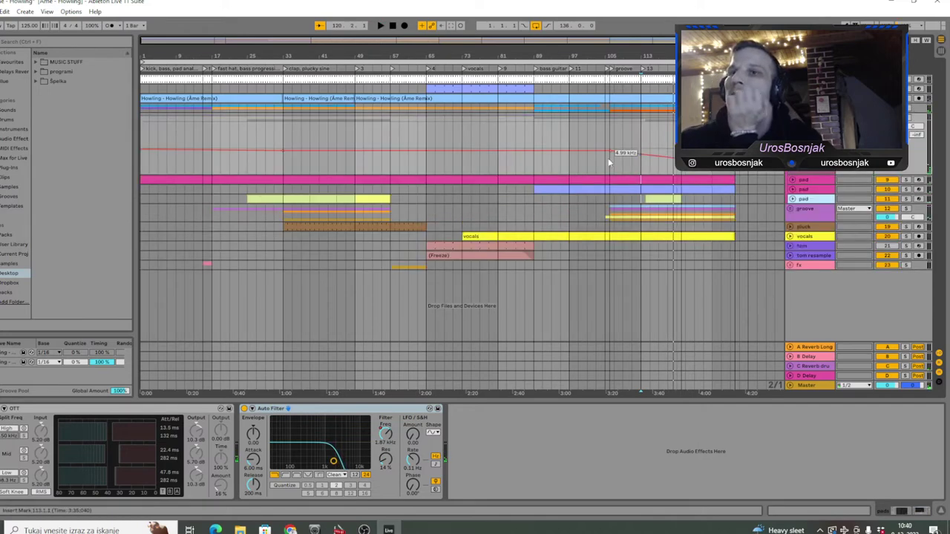
left_click(791, 210)
left_click(792, 210)
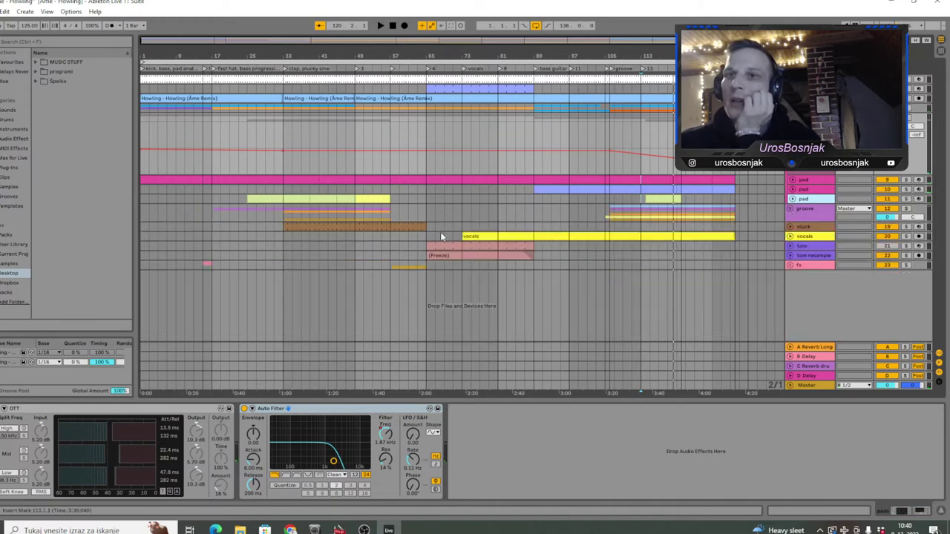
Step: Expand the fx group and play its clips at bars 15 and 57, viewing each track's effect chain
left_click(791, 265)
left_click(217, 301)
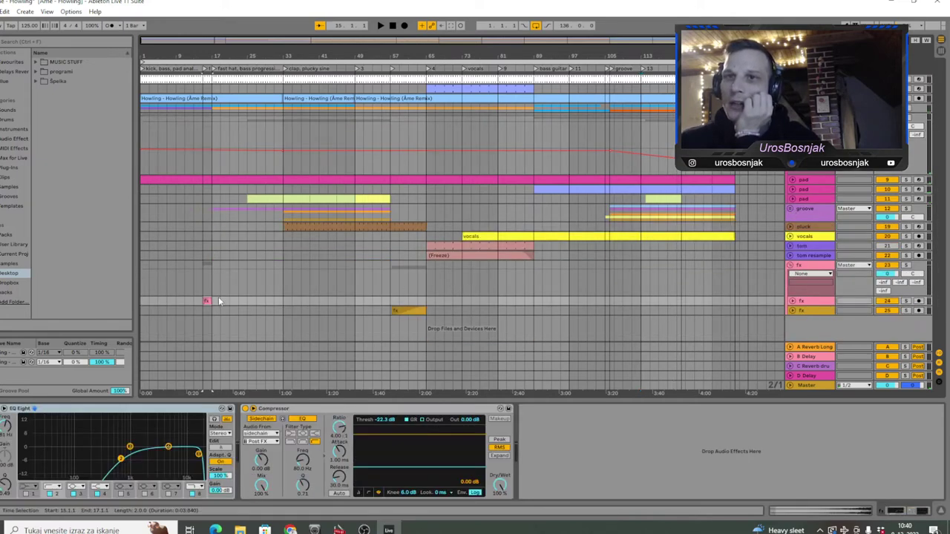
key("space")
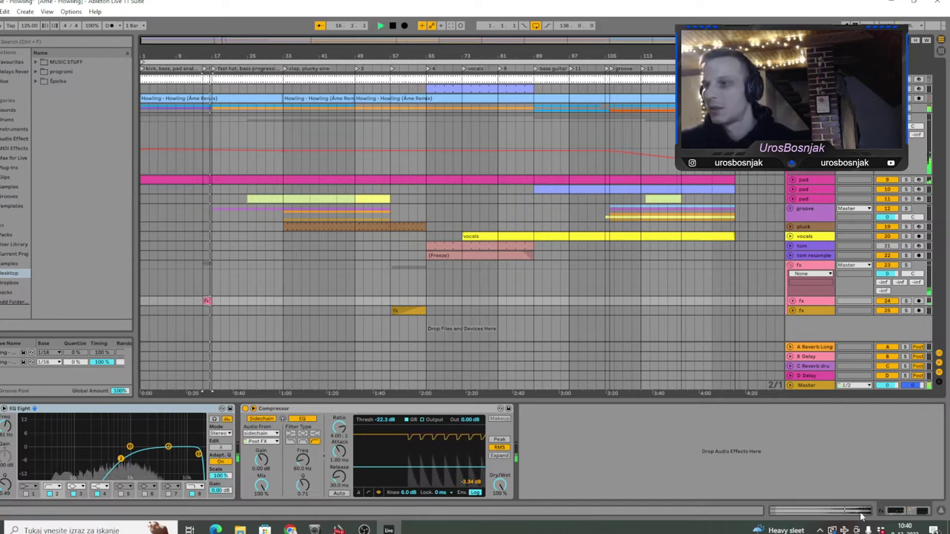
left_click(423, 109)
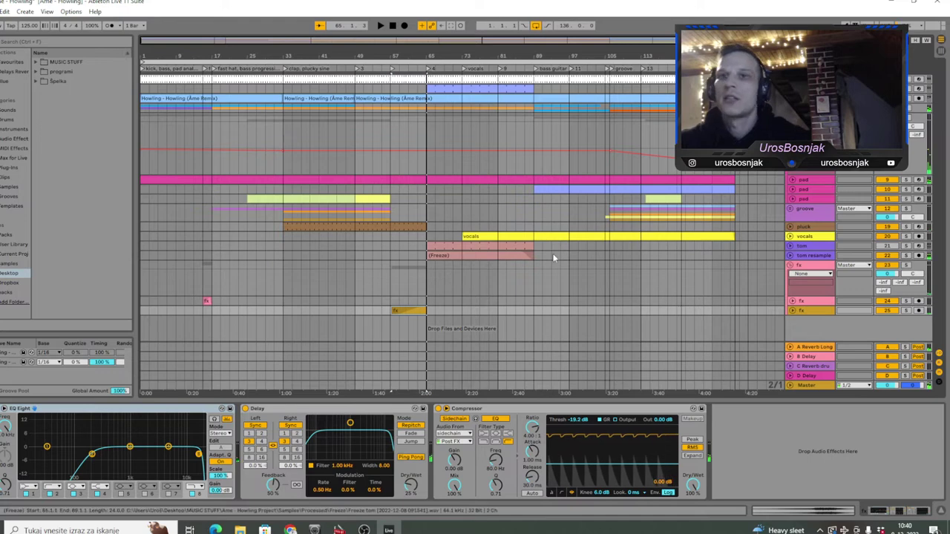
Step: Expand the pluck track to show its automation and Instrument Rack, and play it soloed from bar 33
left_click(791, 227)
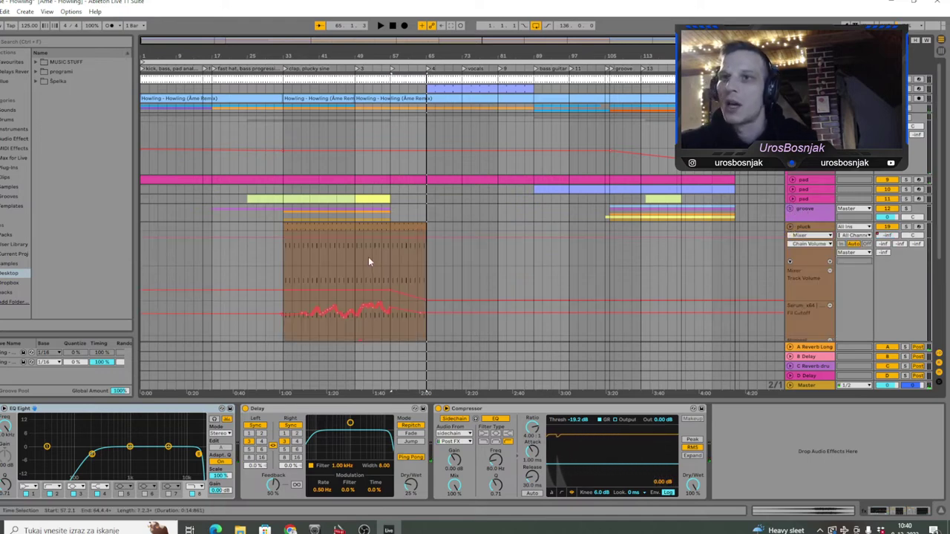
left_click(355, 232)
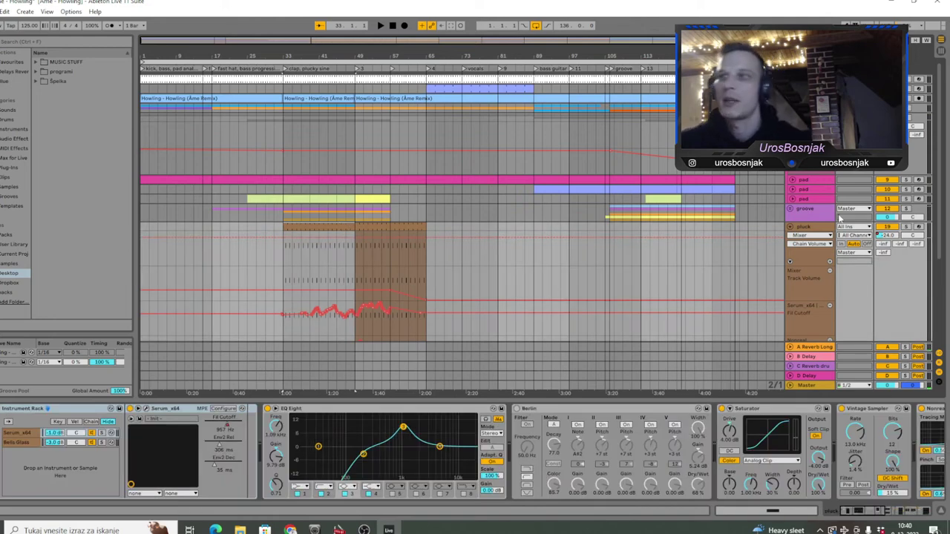
left_click(906, 226)
key("space")
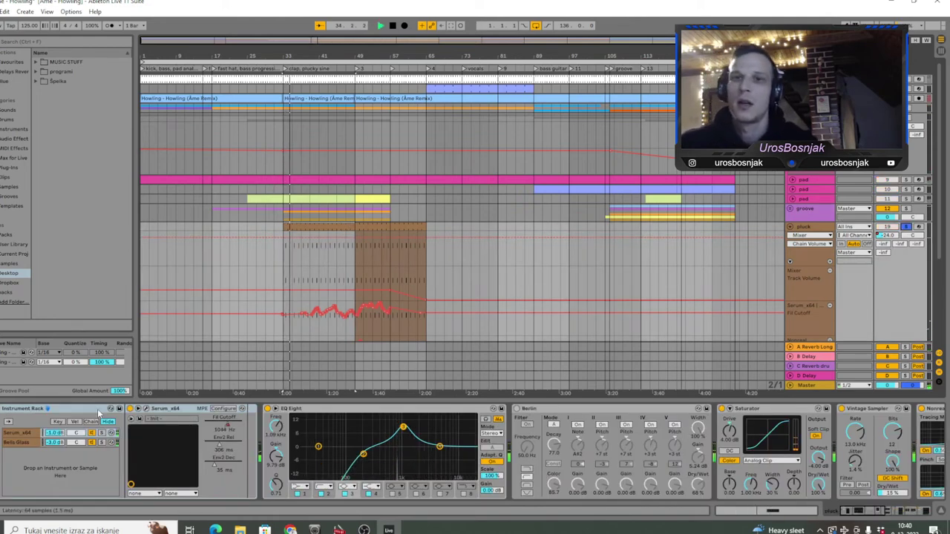
Step: Audition the pluck rack's Serum_x64 and Bells Glass chains separately by soloing each in turn
left_click(92, 433)
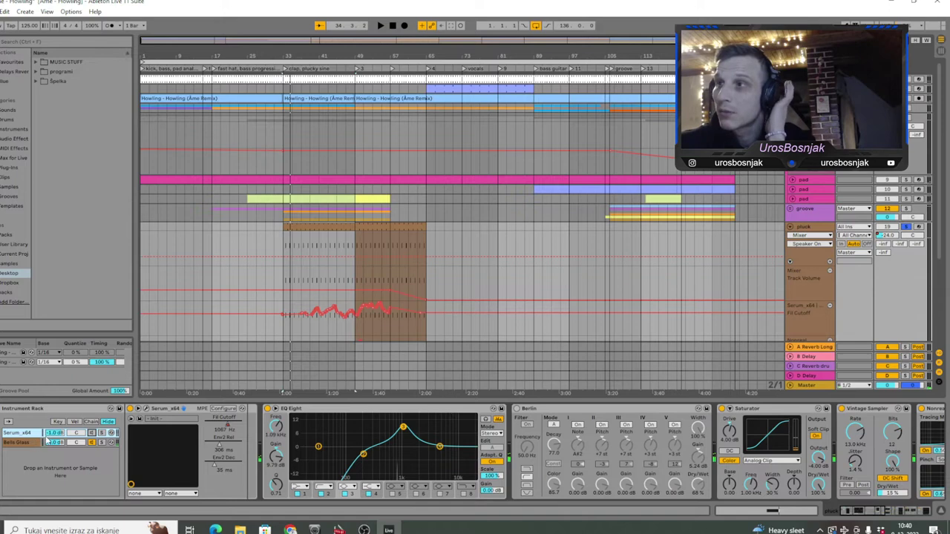
left_click(110, 442)
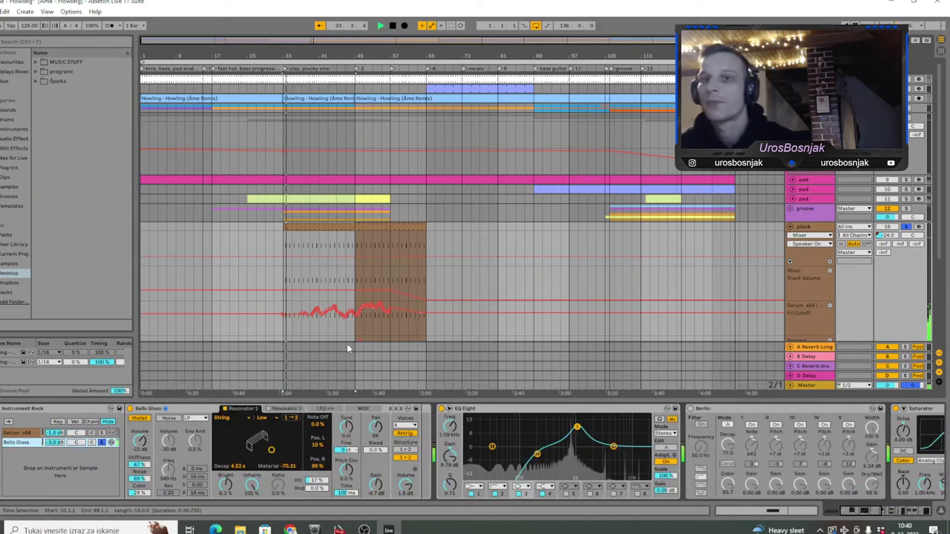
left_click(101, 433)
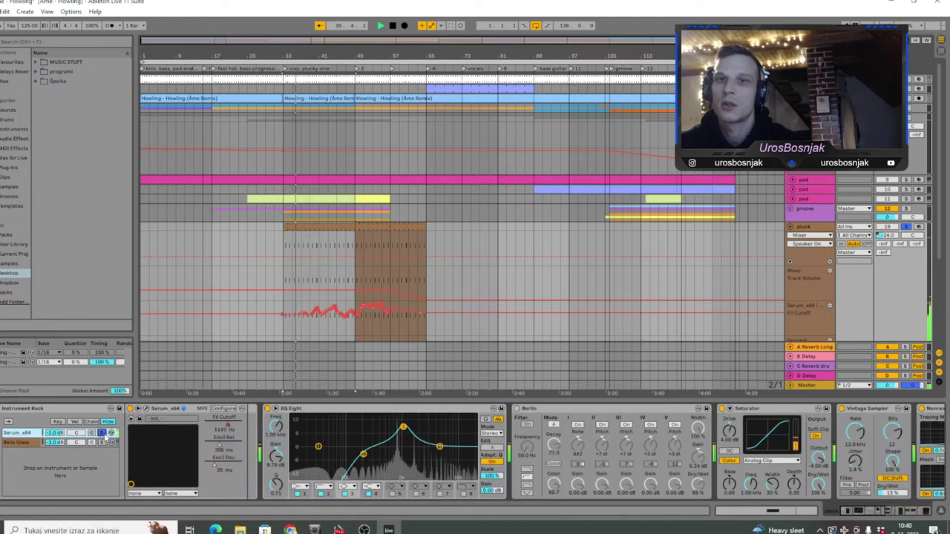
left_click(102, 443)
left_click(102, 433)
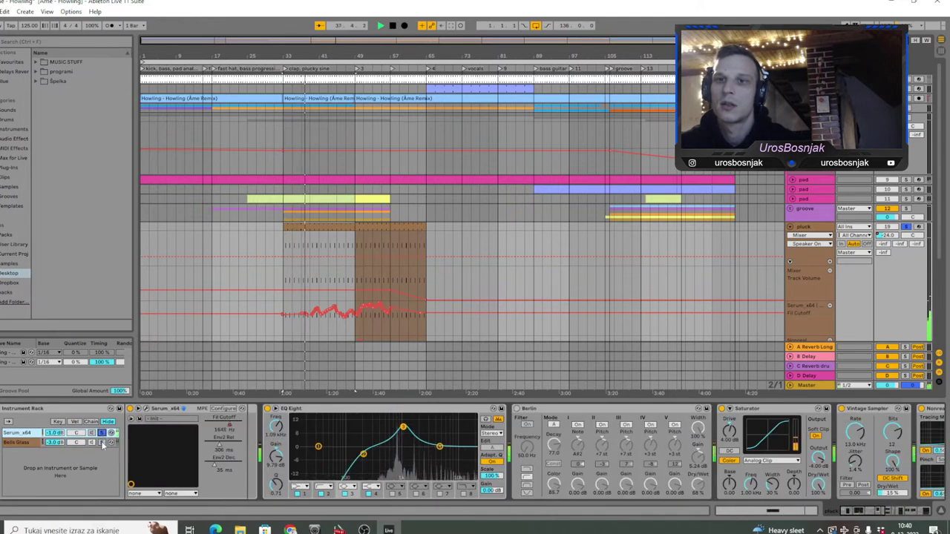
Step: Compare the pluck rack's Bells Glass and Serum_x64 chains by toggling their solo states during playback
left_click(102, 443)
left_click(103, 433)
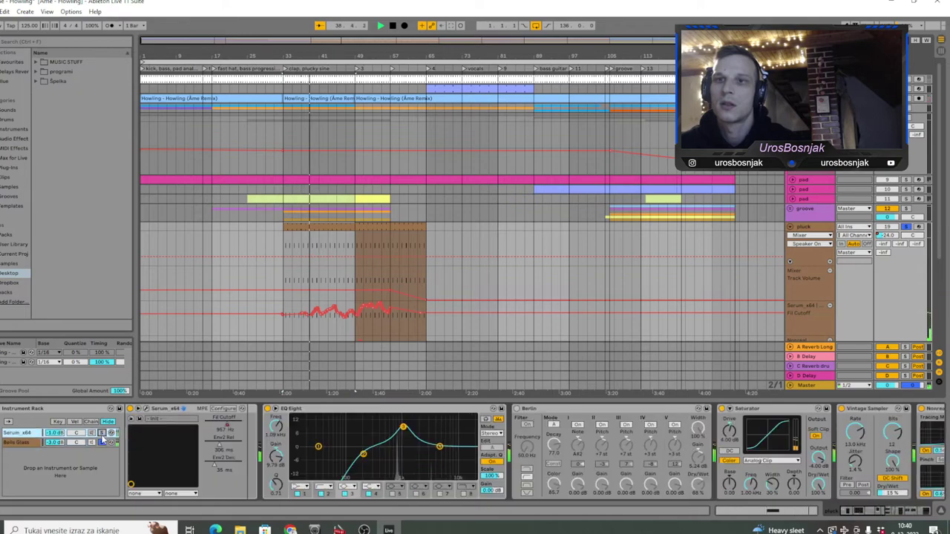
Step: Compare the pluck with Saturator, Vintage Sampler and Nonreal bypassed and re-enabled during playback
left_click_drag(864, 510, 889, 511)
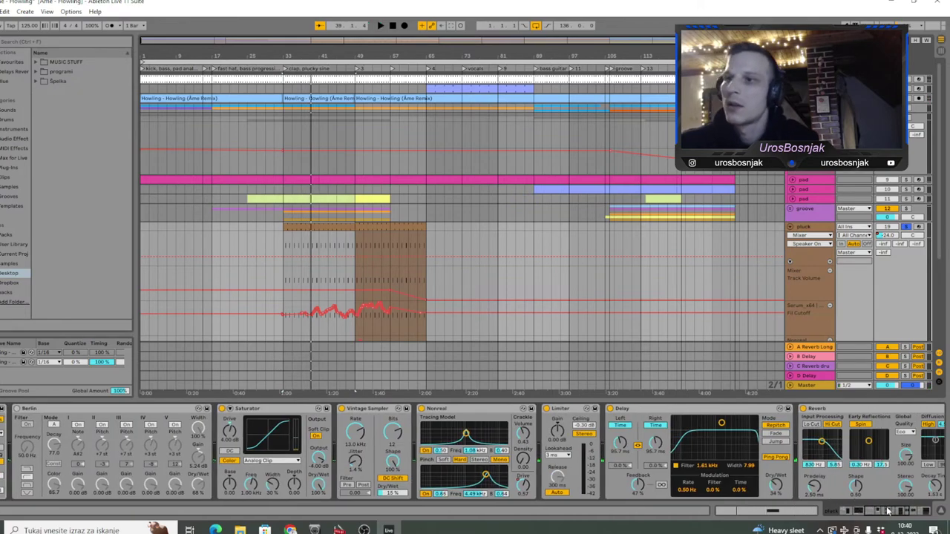
left_click(223, 409)
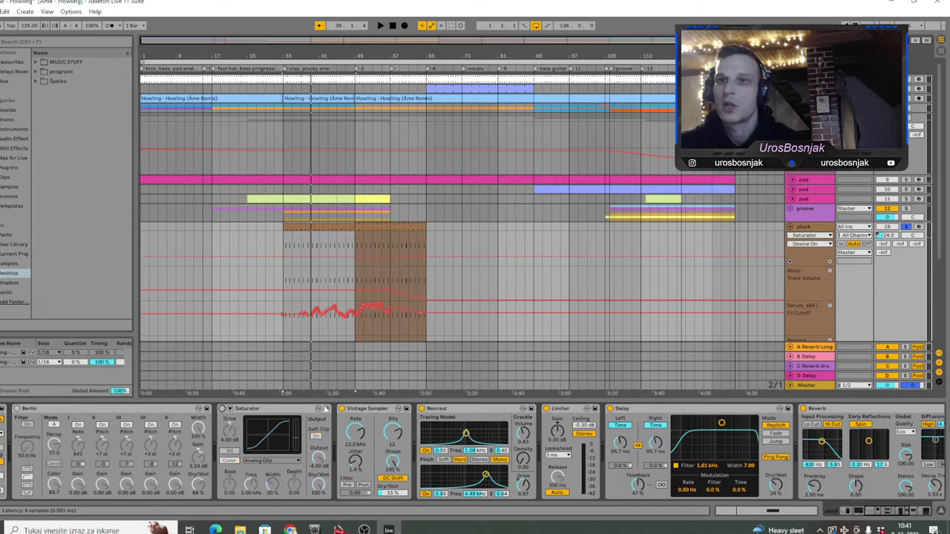
left_click(342, 409)
left_click(422, 409)
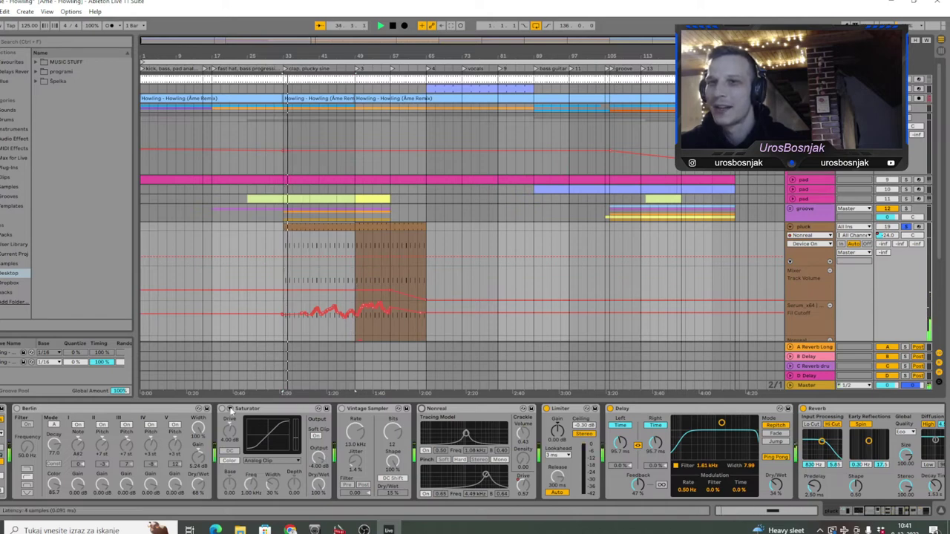
left_click(223, 409)
left_click(342, 409)
left_click(422, 409)
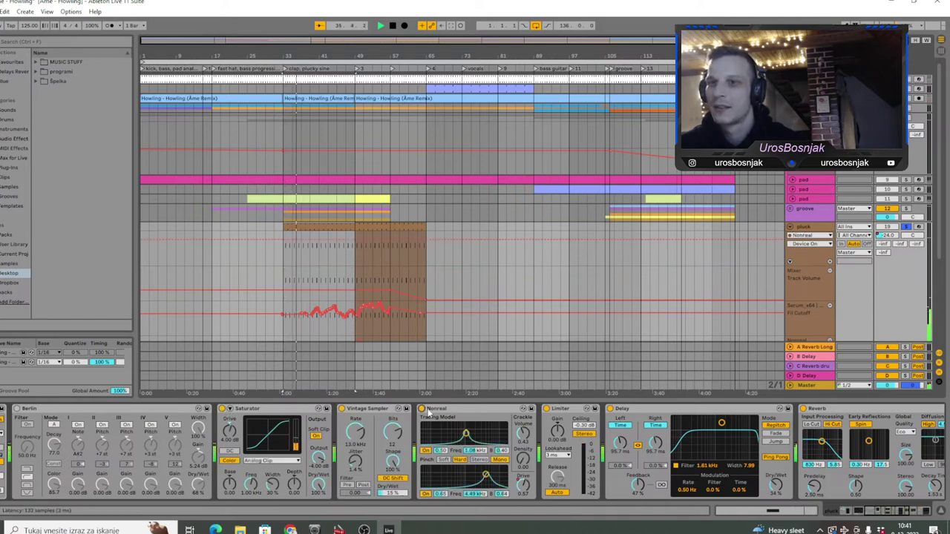
Step: Bypass the pluck's Delay, play the part without it, and re-enable the device for comparison
left_click(875, 511)
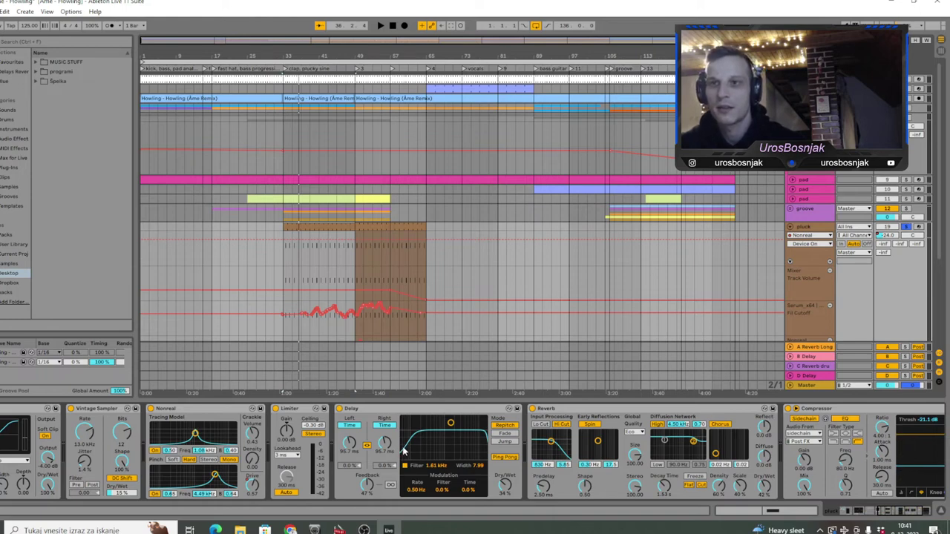
left_click(339, 408)
key("space")
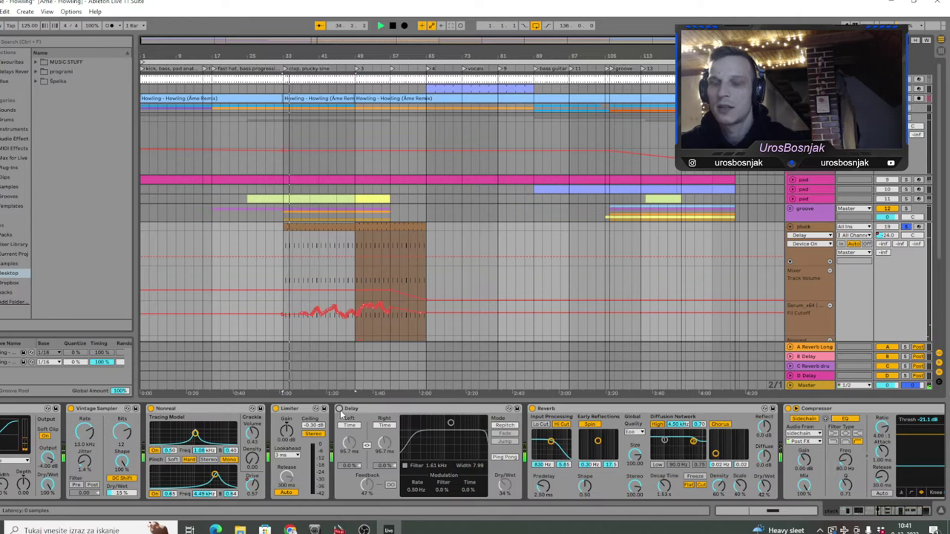
left_click(340, 410)
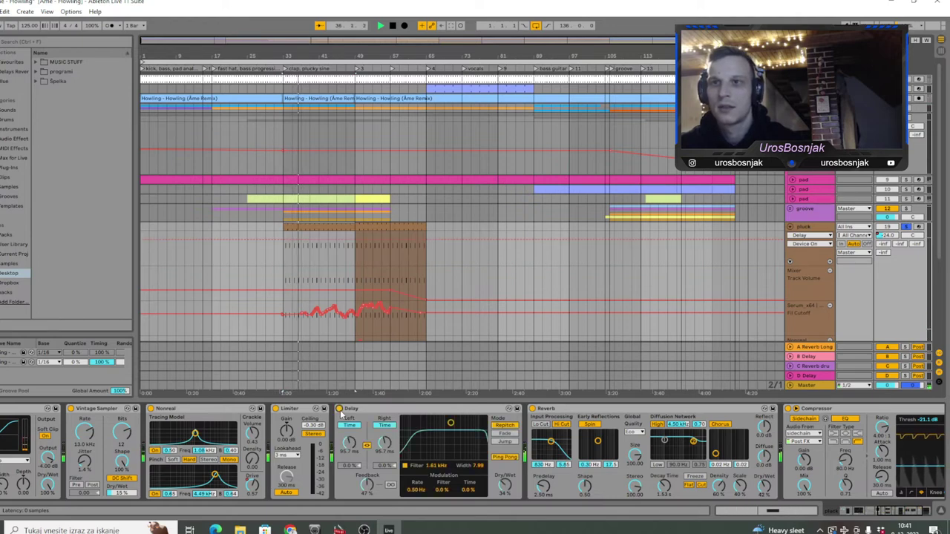
Step: Open the pluck's Serum_x64 plugin, show the OSC A wavetable as a 2D waveform, audition the patch and close the plugin window
scroll(162, 422, "left", 10)
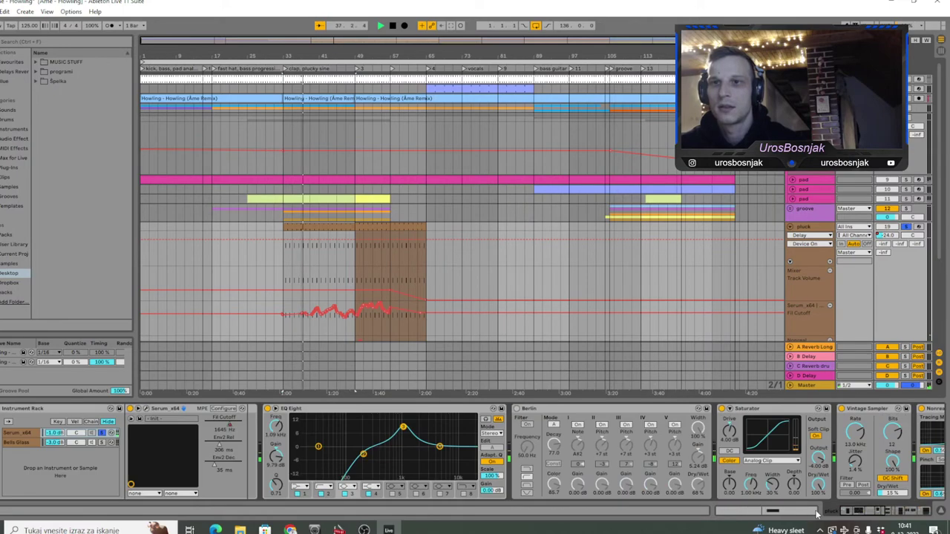
left_click(148, 410)
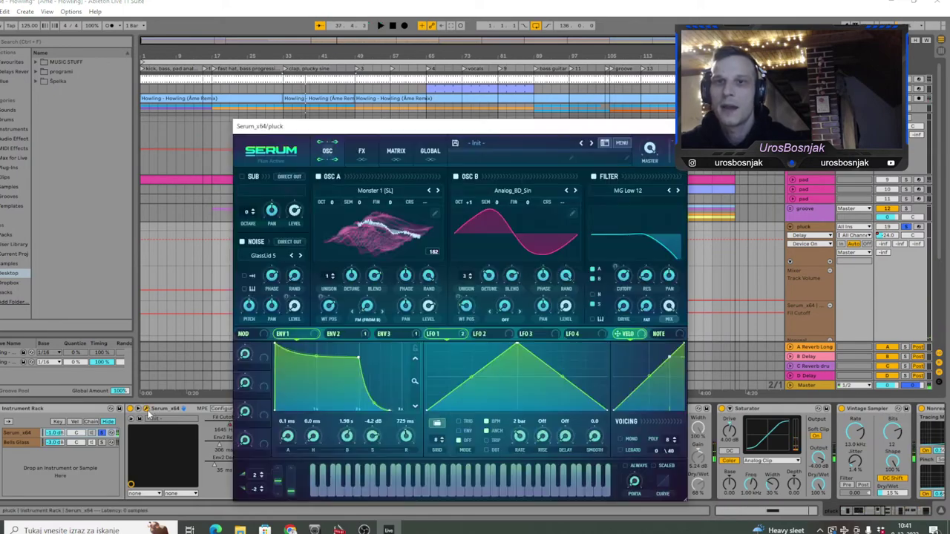
left_click(110, 433)
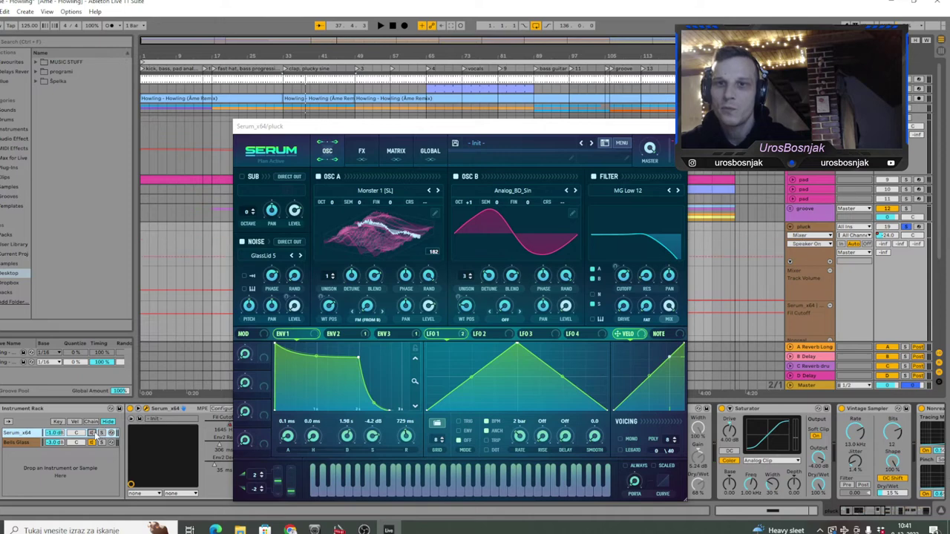
left_click(396, 223)
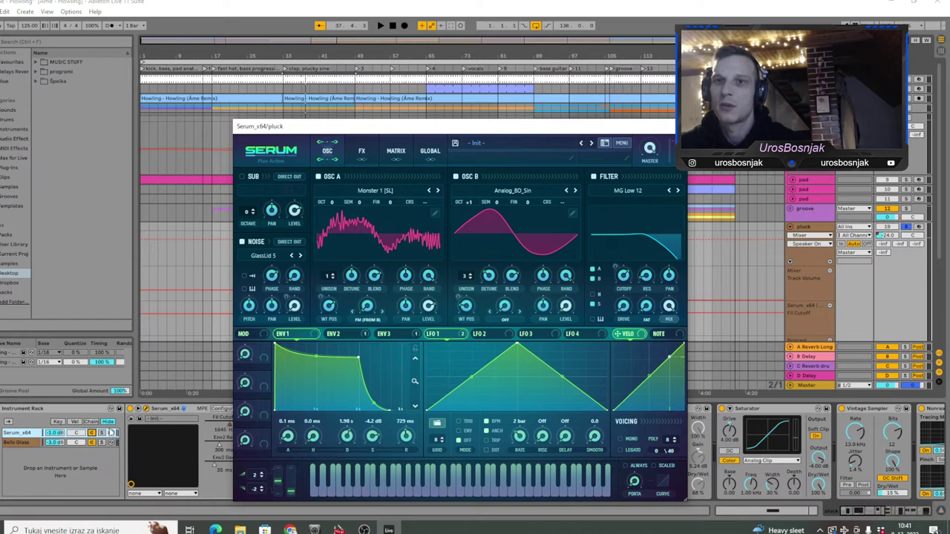
left_click(102, 435)
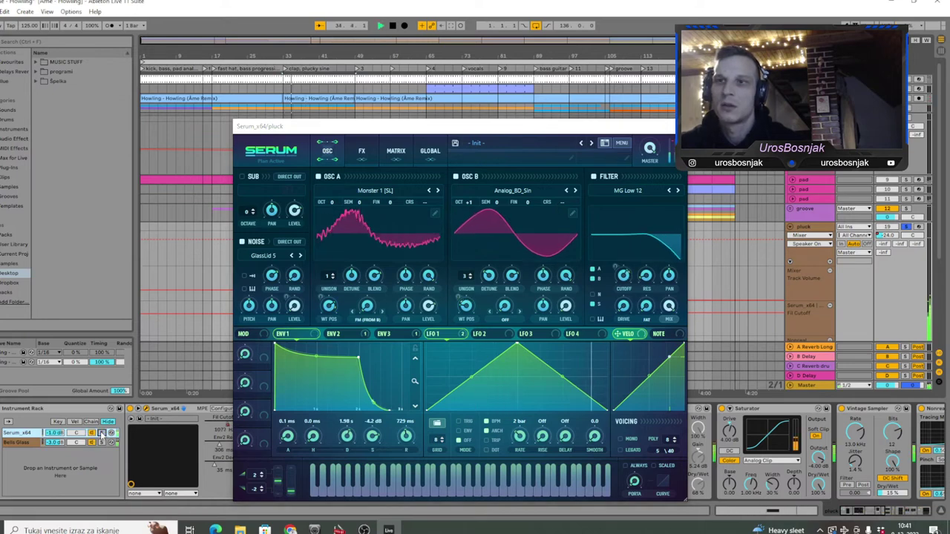
left_click(678, 126)
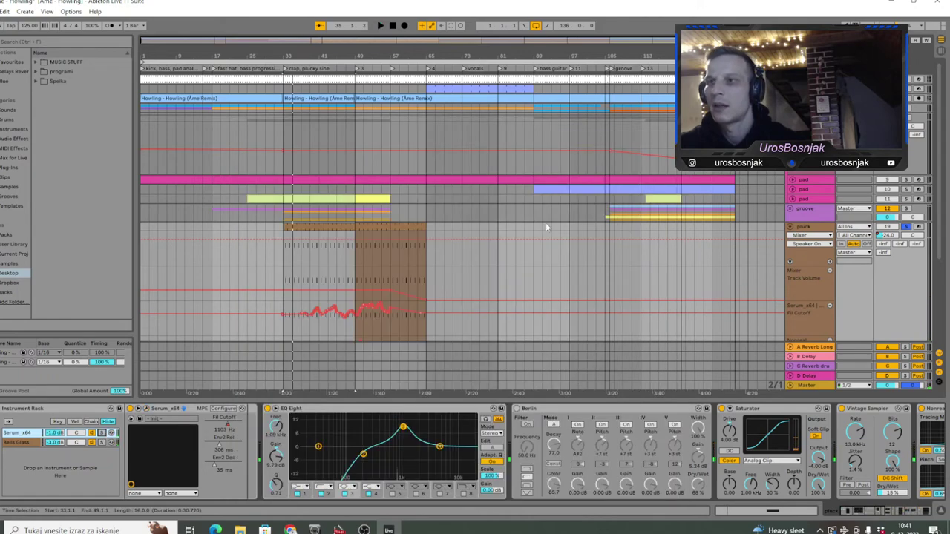
Step: Examine the pluck's Fil Cutoff and Global Drive automation lanes and its effect chain through to the Compressor
scroll(387, 295, "down", 2)
scroll(334, 293, "down", 1)
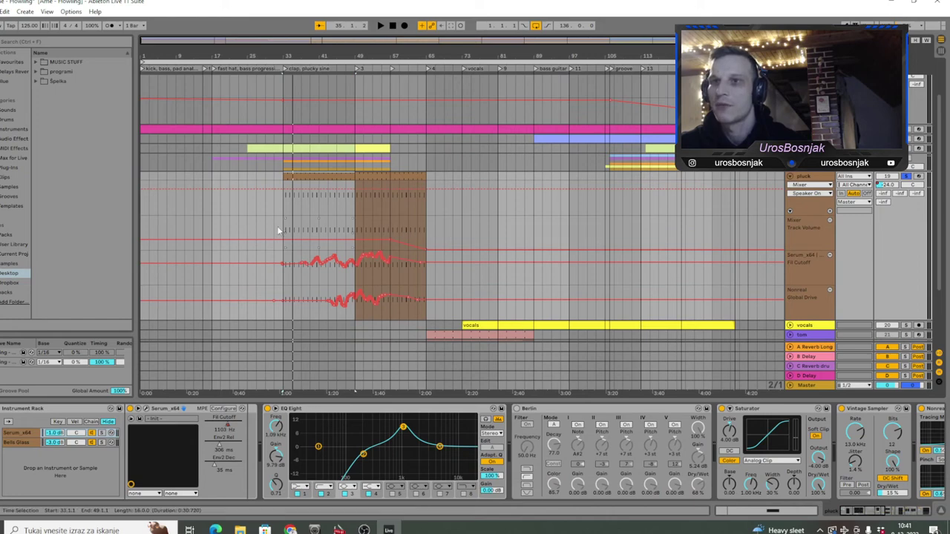
left_click_drag(862, 510, 891, 509)
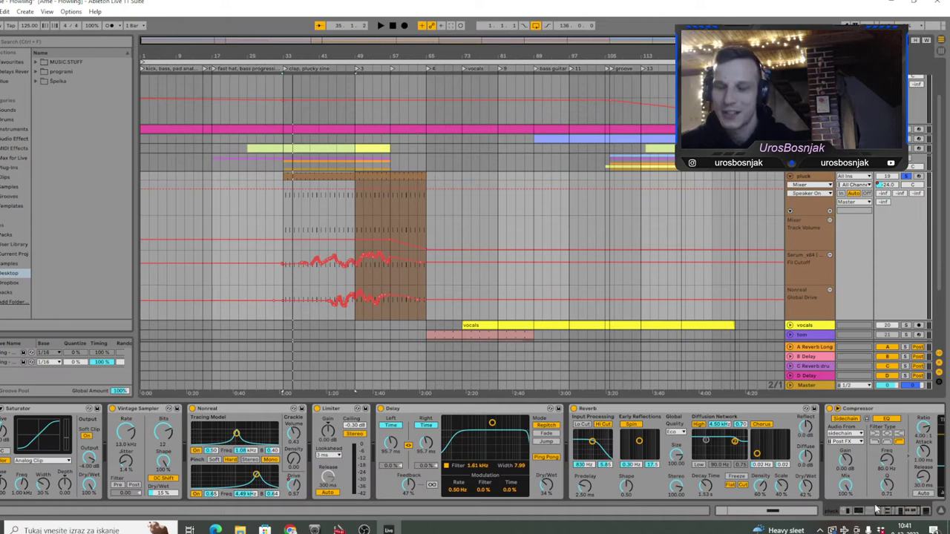
left_click_drag(884, 511, 906, 512)
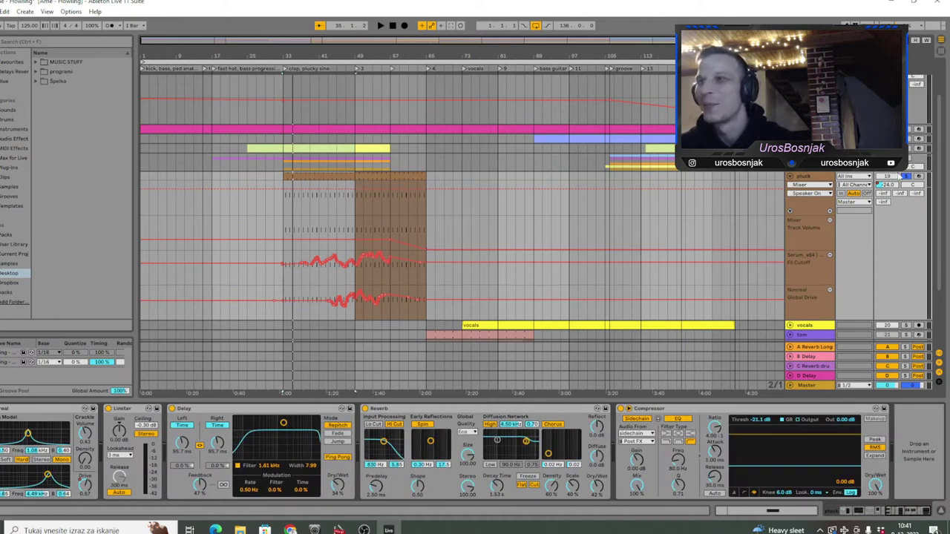
Step: Play the arrangement from bar 33 while folding the pluck track and the pads and fx groups, and expand the groove group
double_click(285, 69)
left_click(790, 177)
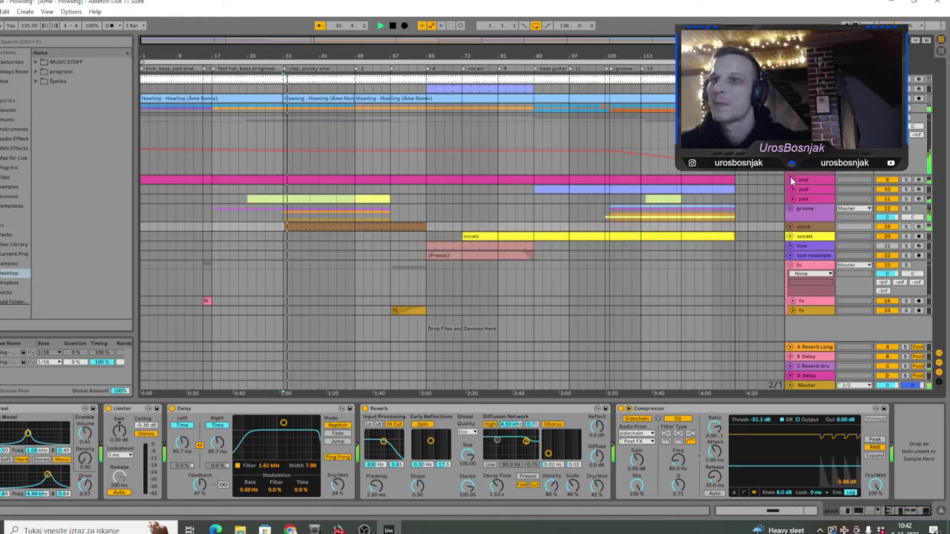
left_click(792, 181)
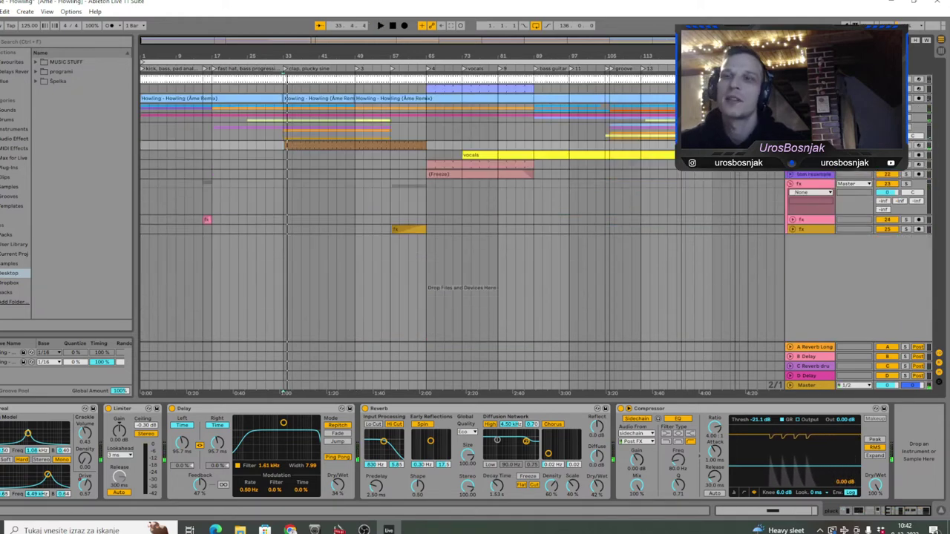
left_click(791, 183)
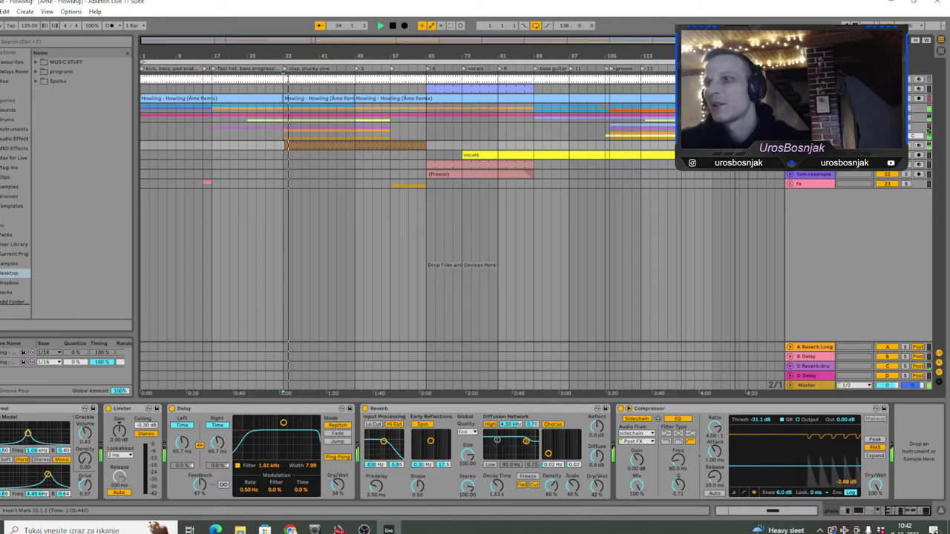
left_click(792, 127)
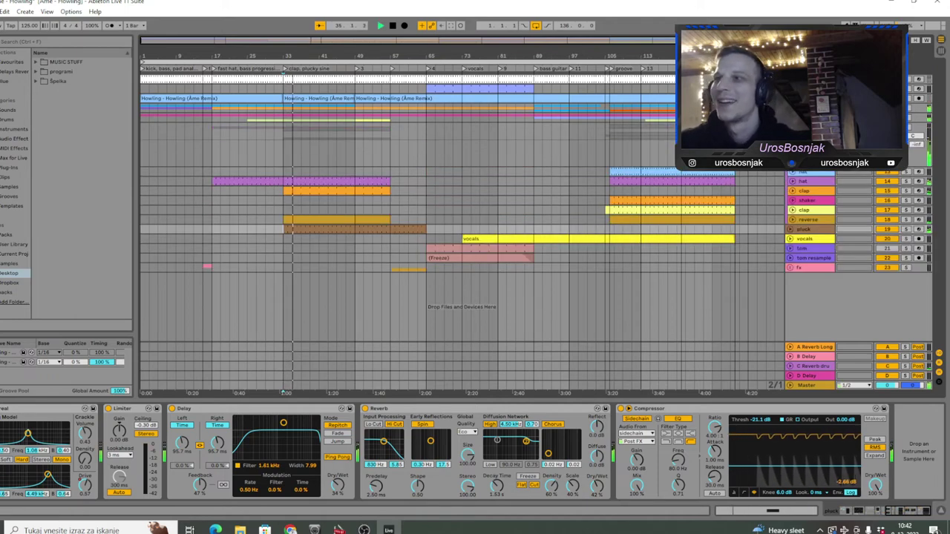
key("space")
Step: Expand the bass group and its bassline track, and audition the long F#2 note in the clip at bar 1
left_click(792, 108)
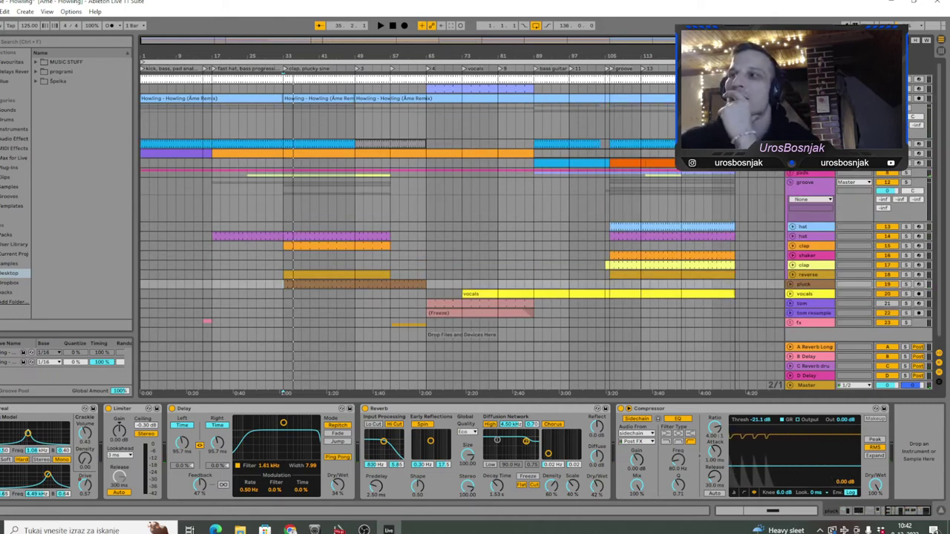
left_click(792, 154)
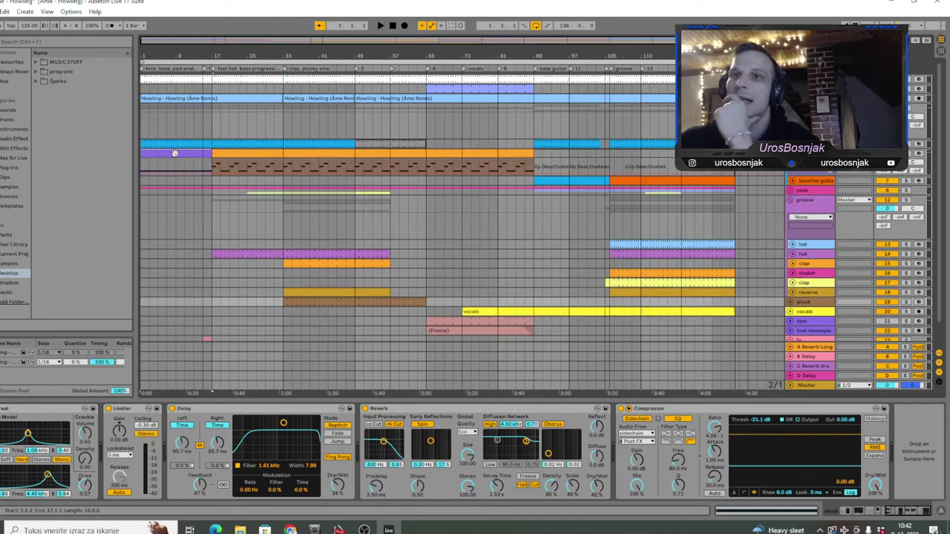
double_click(175, 153)
left_click(376, 382)
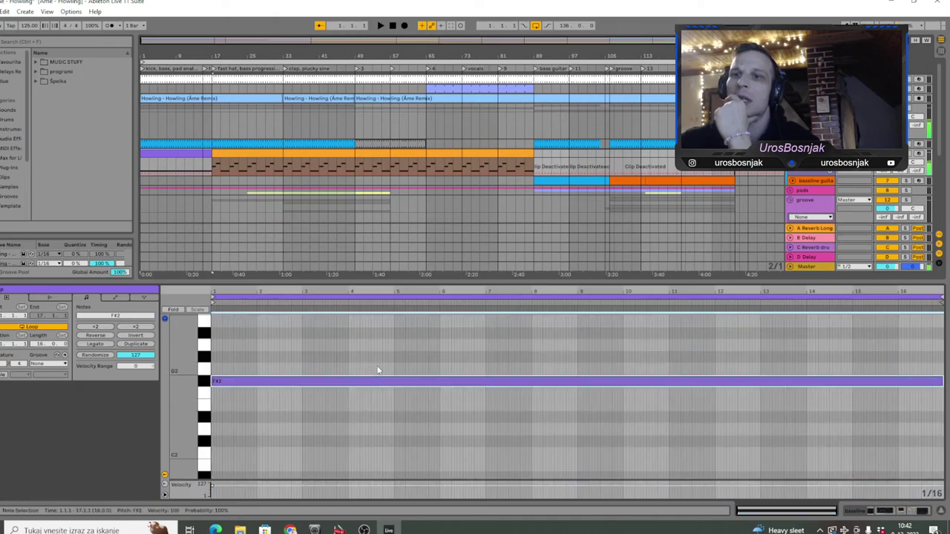
left_click(854, 512)
Step: Open the bassline clip at bar 17, audition its first A2, B2 and F#2 notes, and return to the device chain
double_click(260, 159)
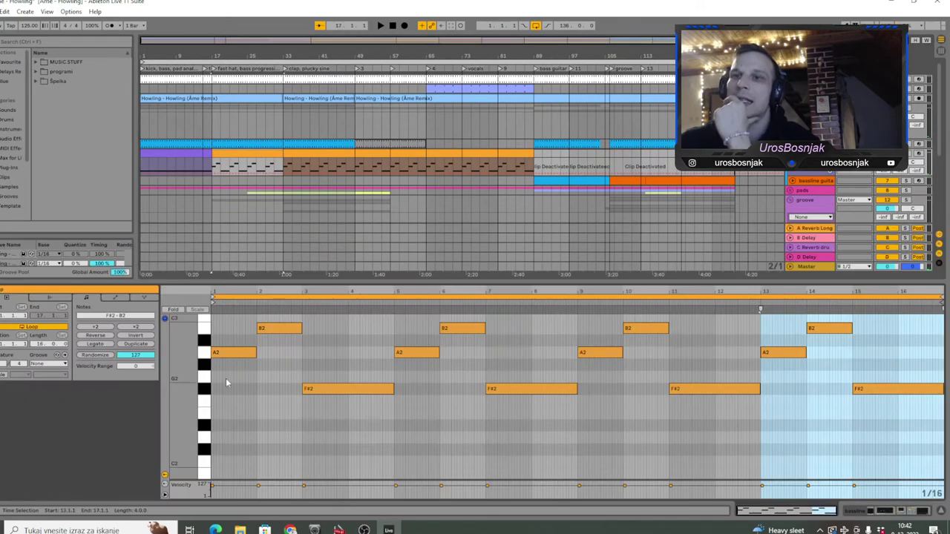
left_click(228, 352)
left_click(280, 329)
left_click(351, 389)
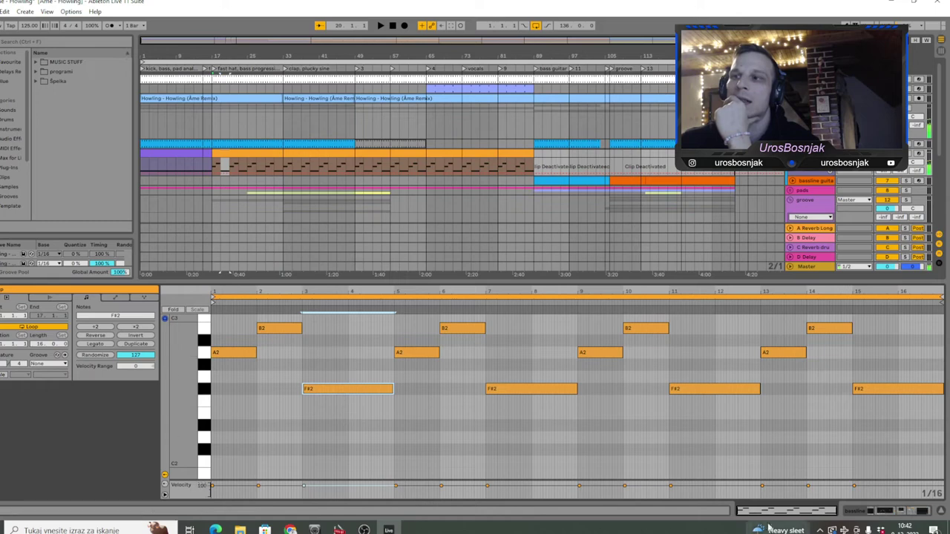
left_click(900, 512)
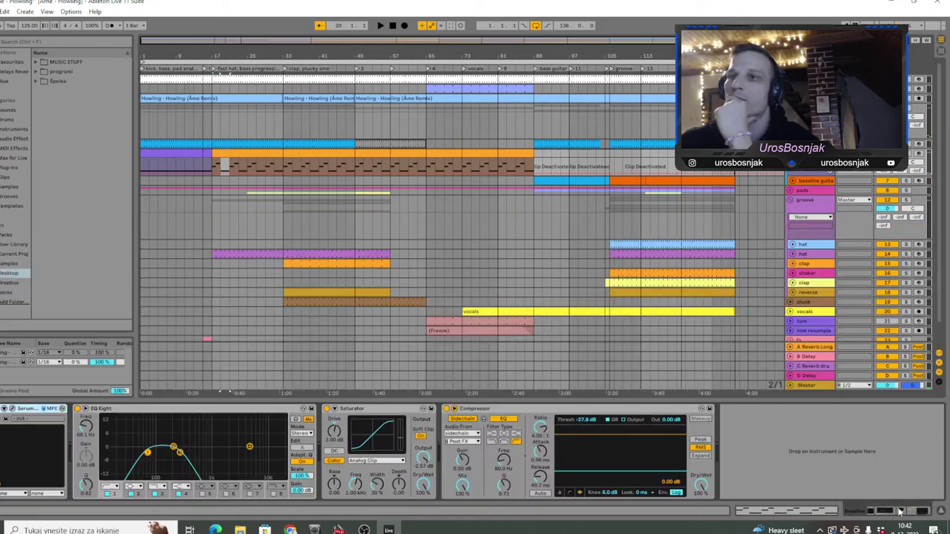
Step: Expand the bassline guitar track and audition the D2, B1 and F#1 note groups in its clip at bar 89
left_click(517, 153)
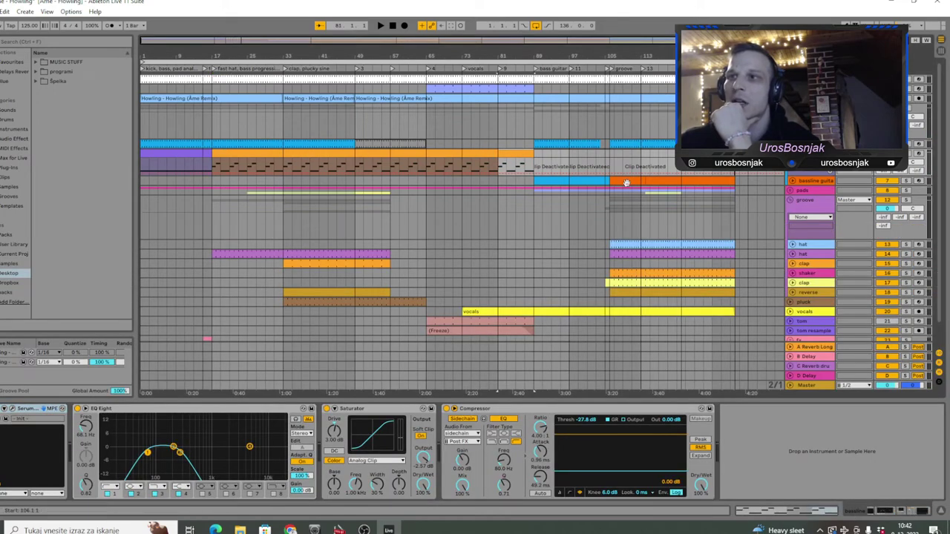
left_click(793, 181)
left_click(544, 181)
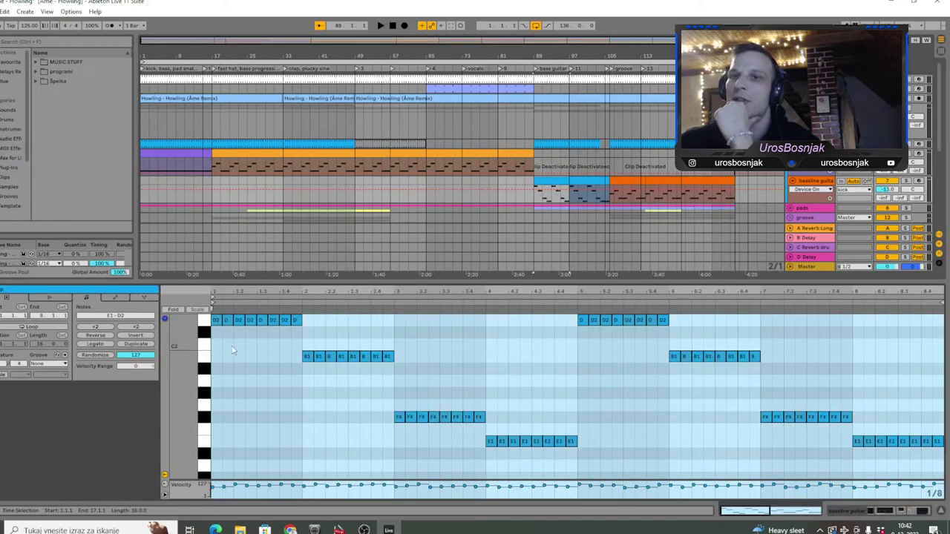
left_click(349, 348)
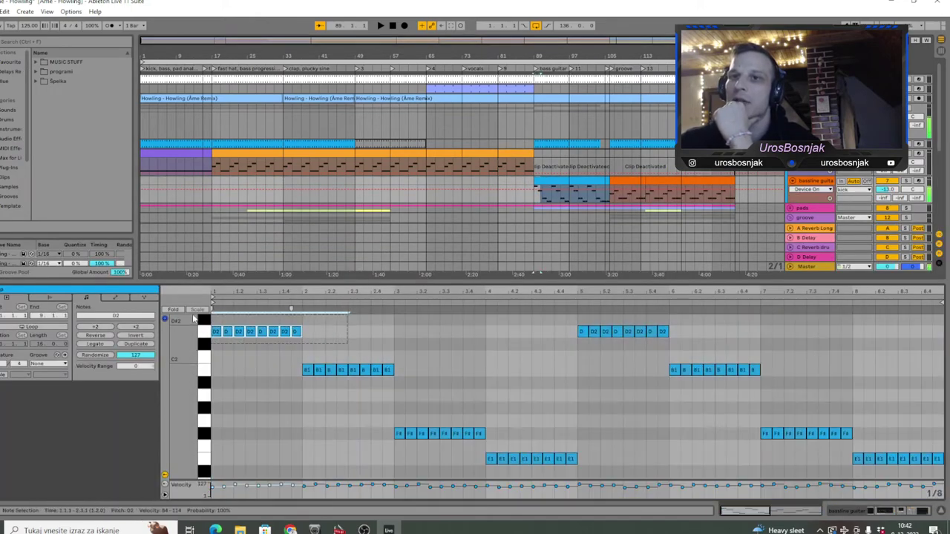
left_click_drag(305, 349, 396, 373)
left_click_drag(380, 413, 519, 443)
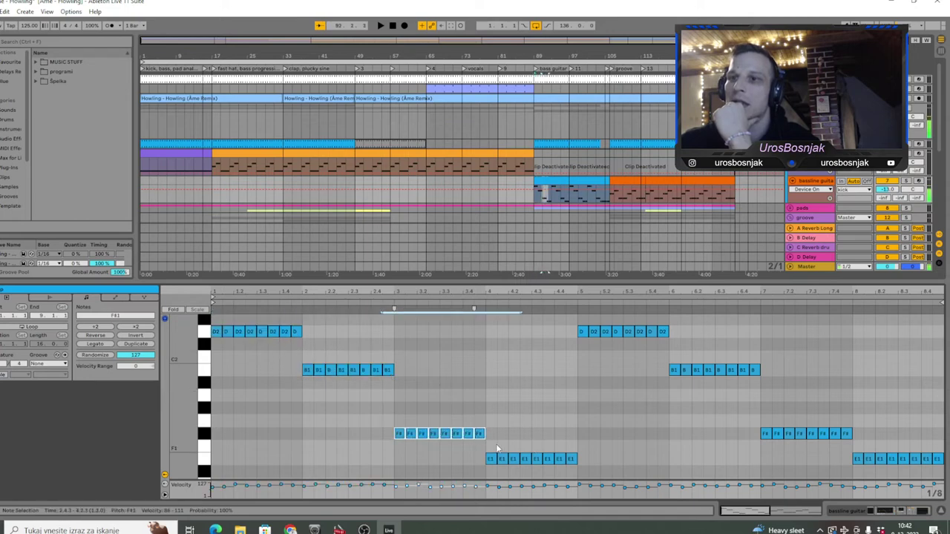
Step: Open the bassline guitar clip at bar 106 and audition its A1, B1 and F#1 note groups
left_click(628, 181)
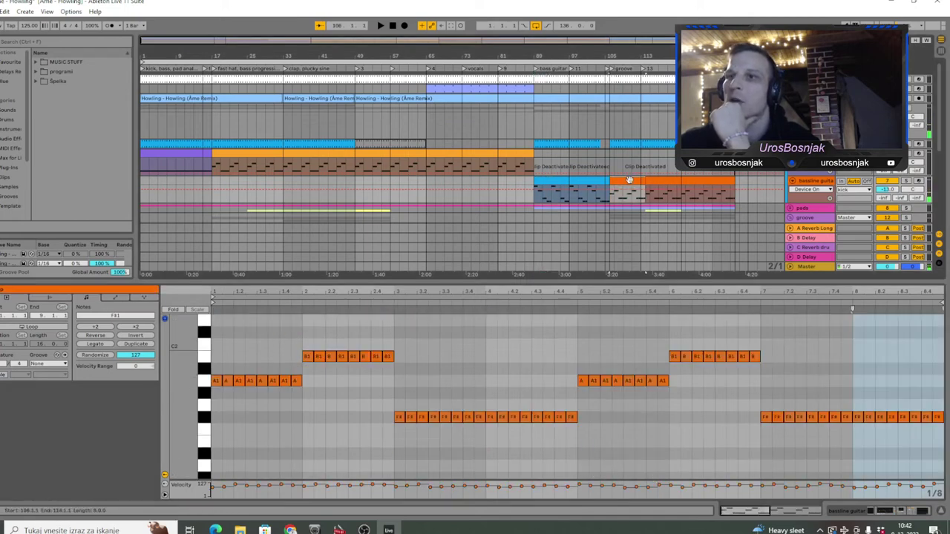
left_click_drag(325, 396, 211, 370)
left_click_drag(419, 369, 301, 350)
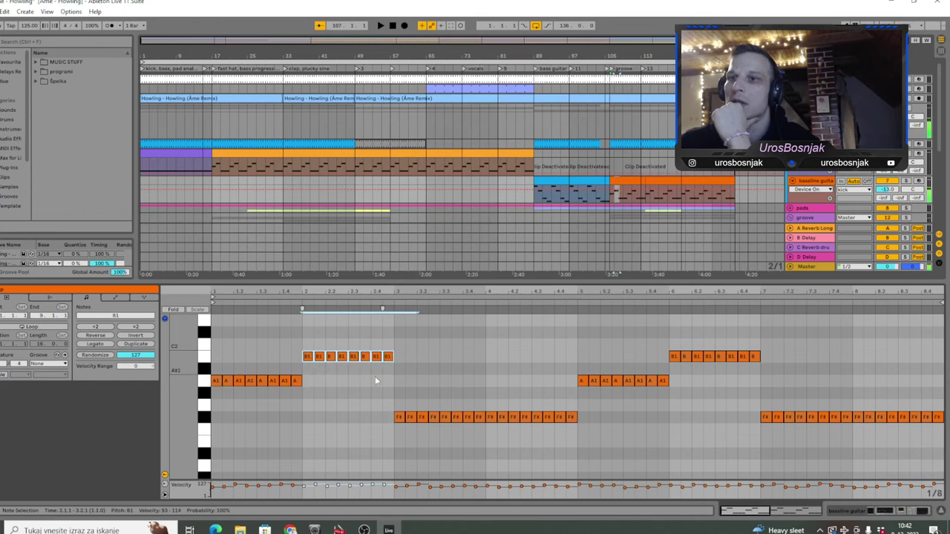
left_click_drag(384, 395, 635, 453)
Step: Reopen the bassline clip at bar 17 and hide the detail view to enlarge the arrangement
left_click(240, 160)
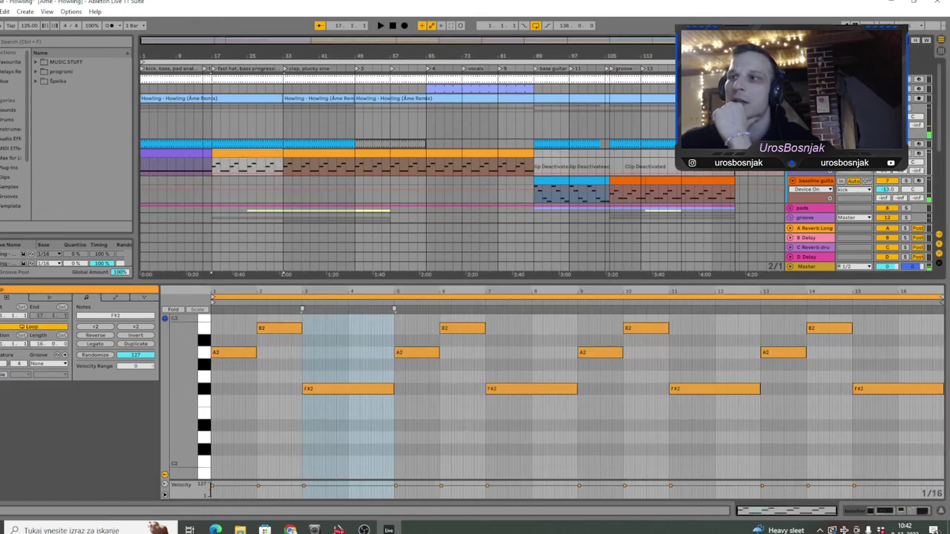
left_click(941, 515)
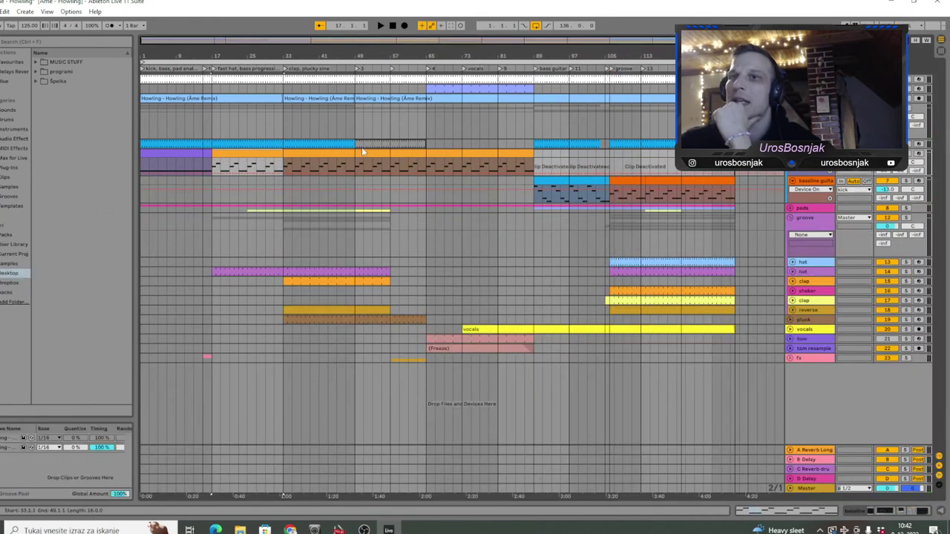
Step: Open the bassline clip at bar 33 to examine its notes, and return to the track's device chain
left_click(304, 153)
left_click(470, 165)
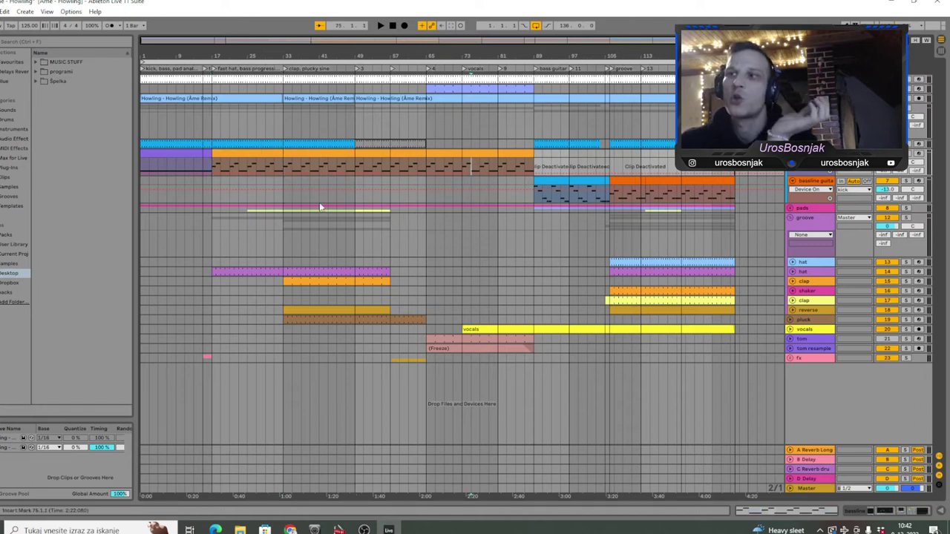
double_click(300, 164)
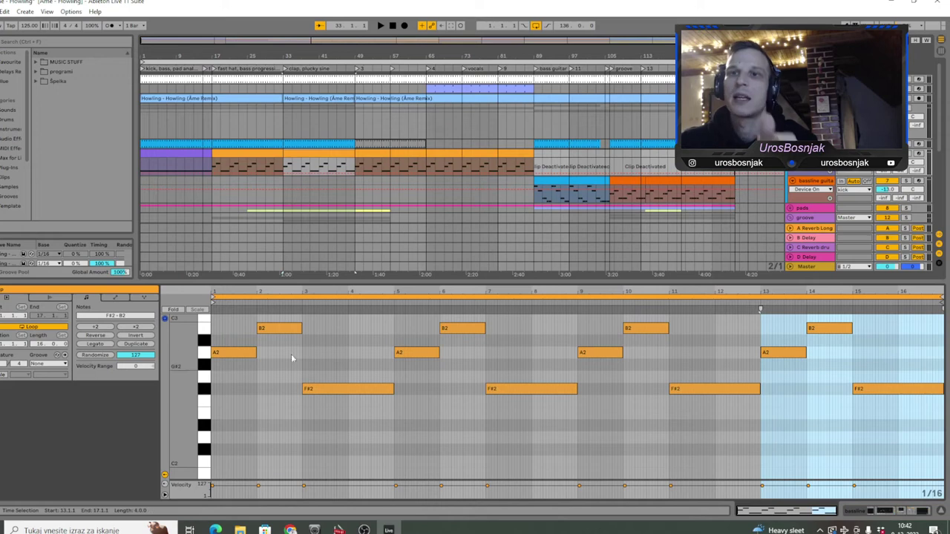
left_click(856, 511)
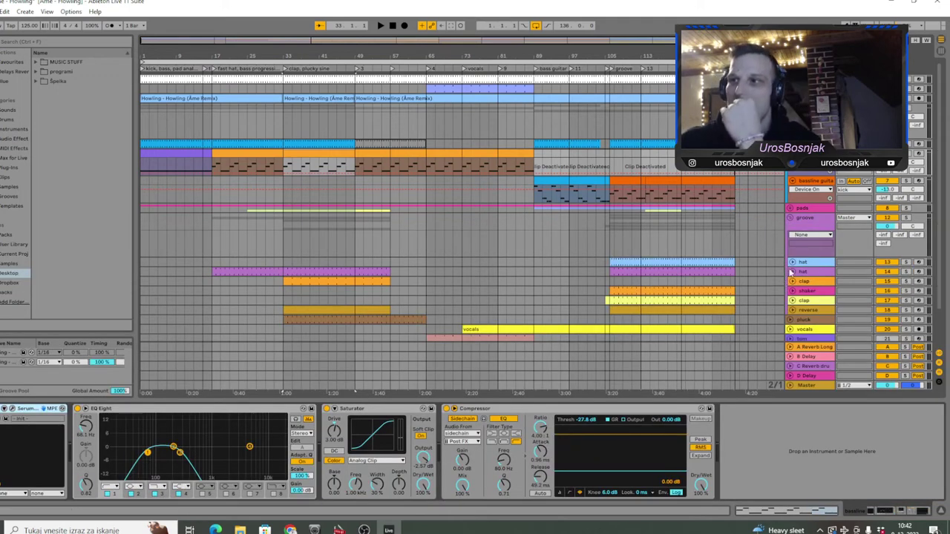
Step: Audition the purple hat track soloed from bar 17, examining its clip's note pattern and its device chain
scroll(793, 265, "down", 3)
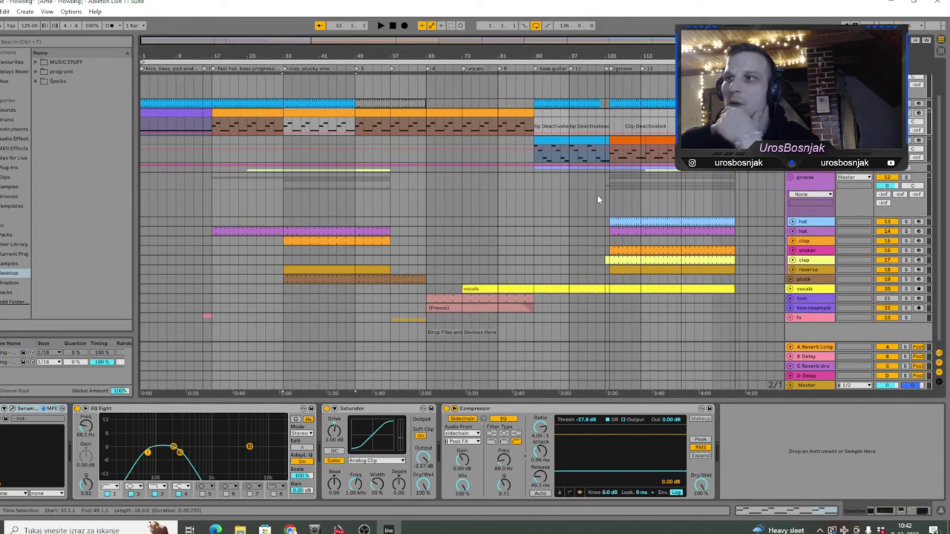
left_click(260, 231)
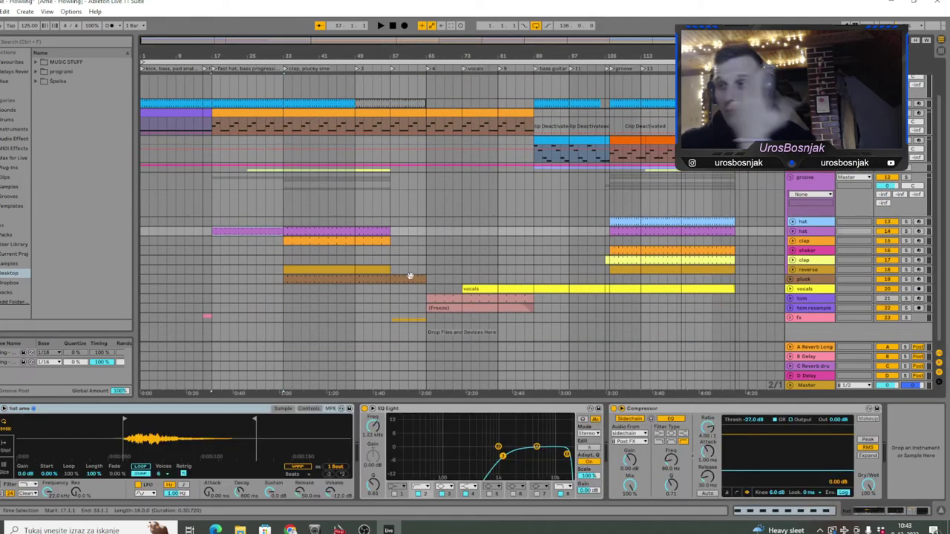
key("space")
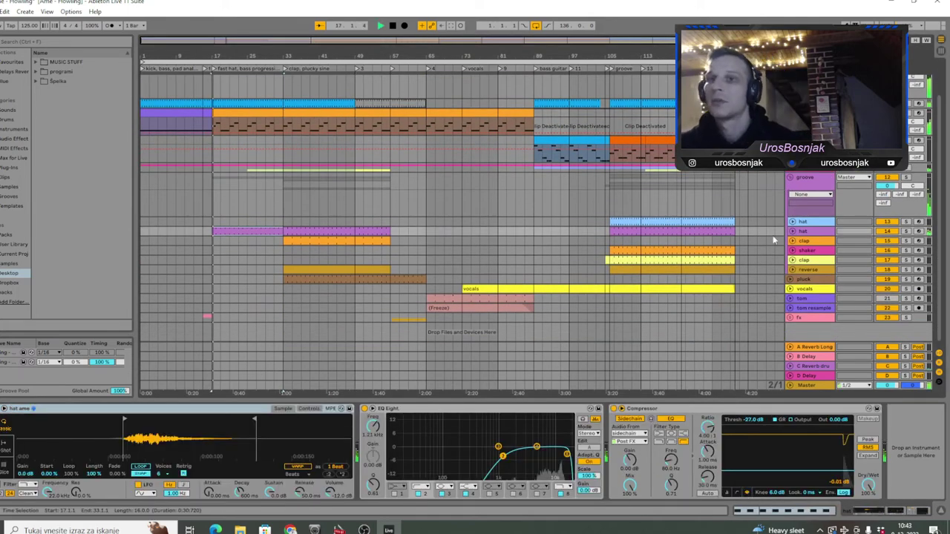
left_click(906, 232)
double_click(262, 231)
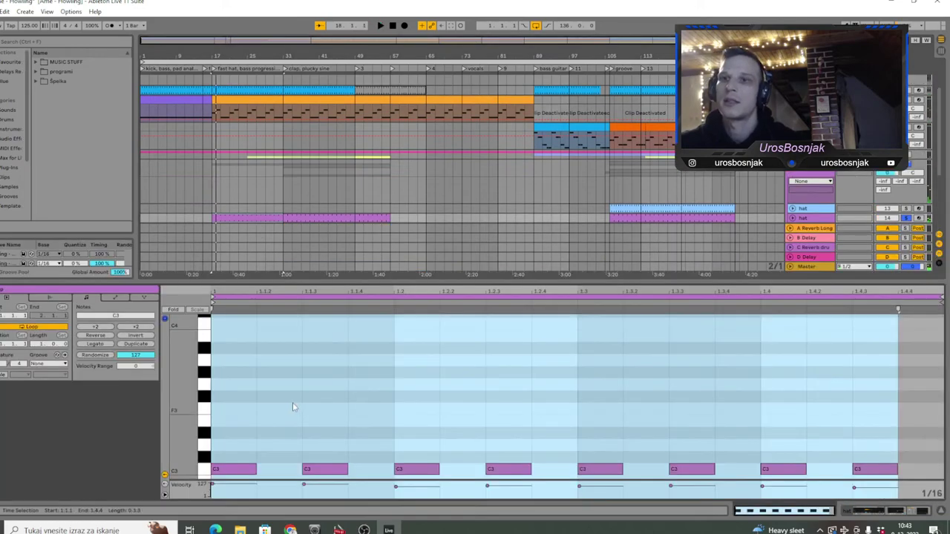
key("space")
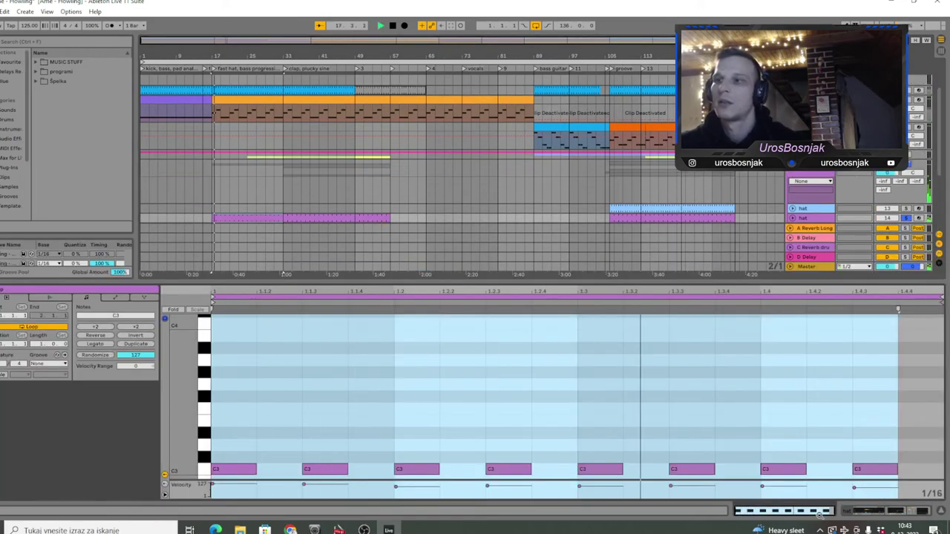
left_click(854, 512)
key("space")
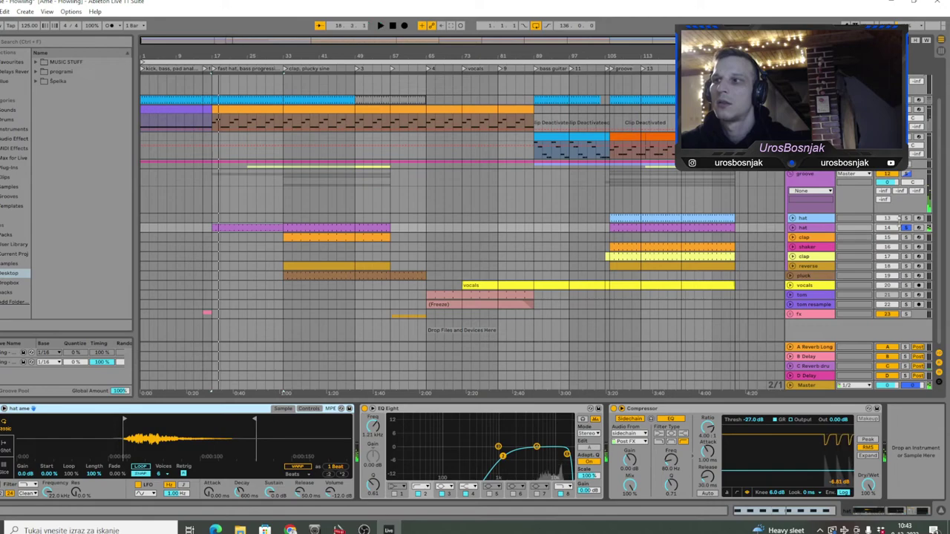
Step: Unsolo the hat track and audition its bar 17 clip together with the full mix
left_click(907, 228)
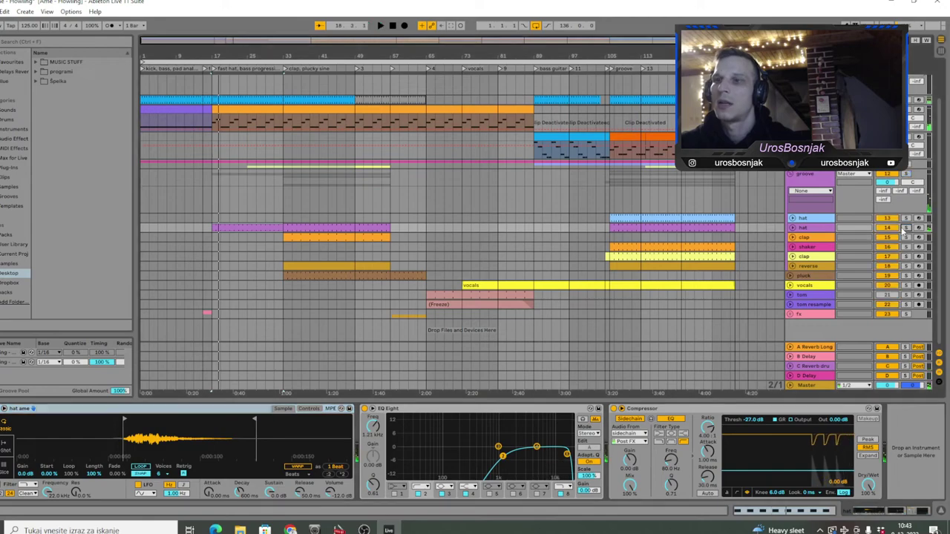
double_click(236, 227)
key("space")
left_click(905, 510)
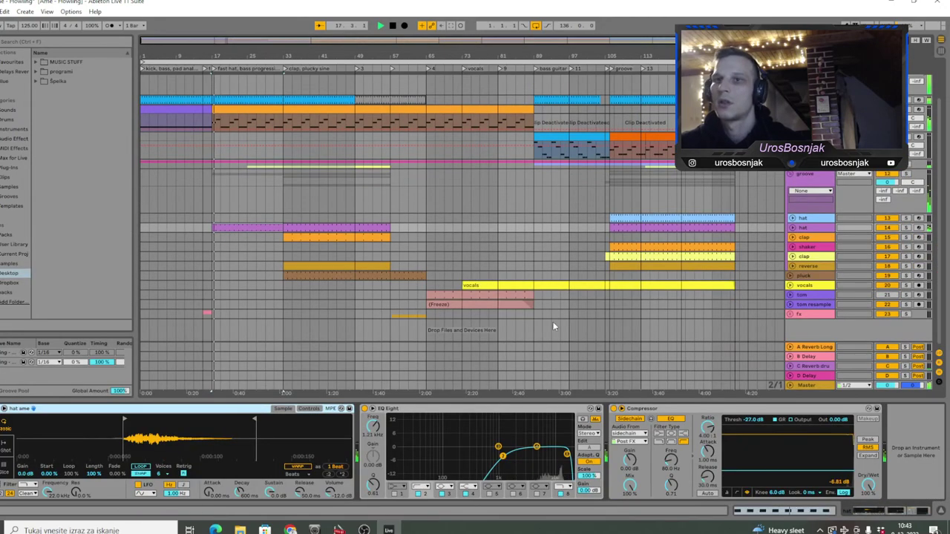
key("space")
Step: Open the orange clap clip at bar 33, play its pattern and show the clap's device chain
left_click(307, 237)
double_click(306, 238)
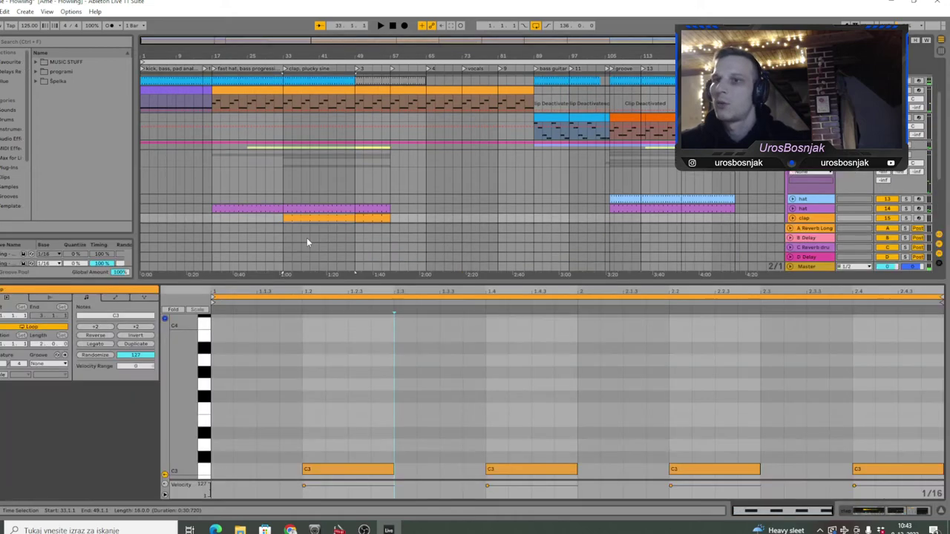
key("space")
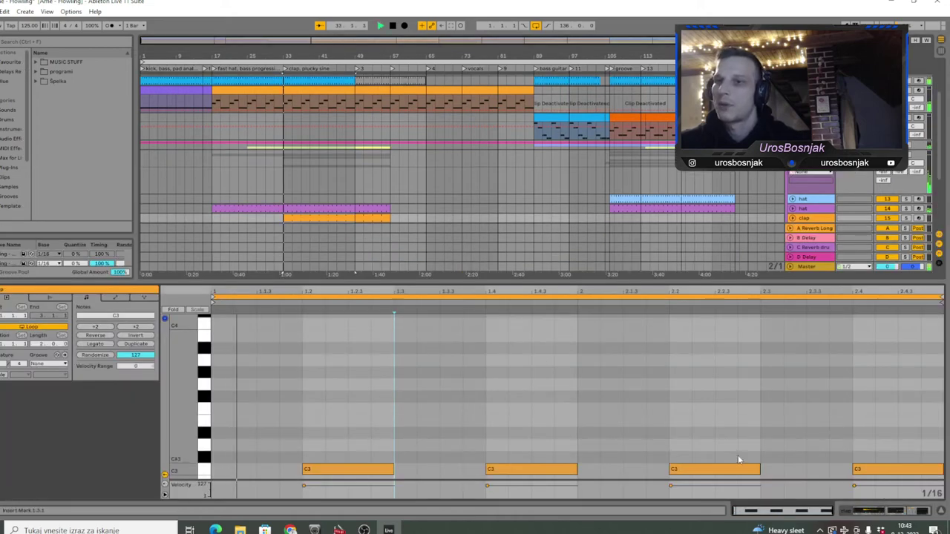
left_click(897, 510)
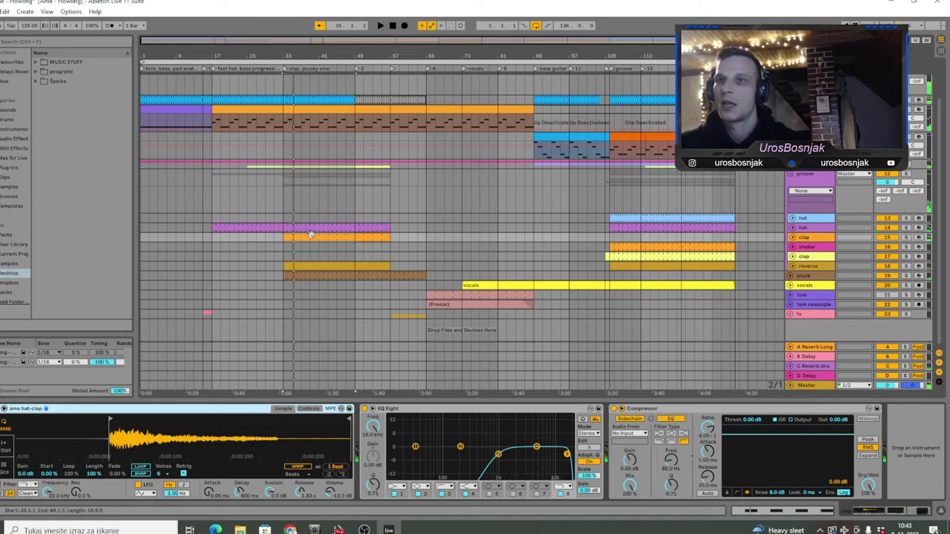
Step: Compare the soloed clap and groove group with the full mix from bar 33
left_click(906, 237)
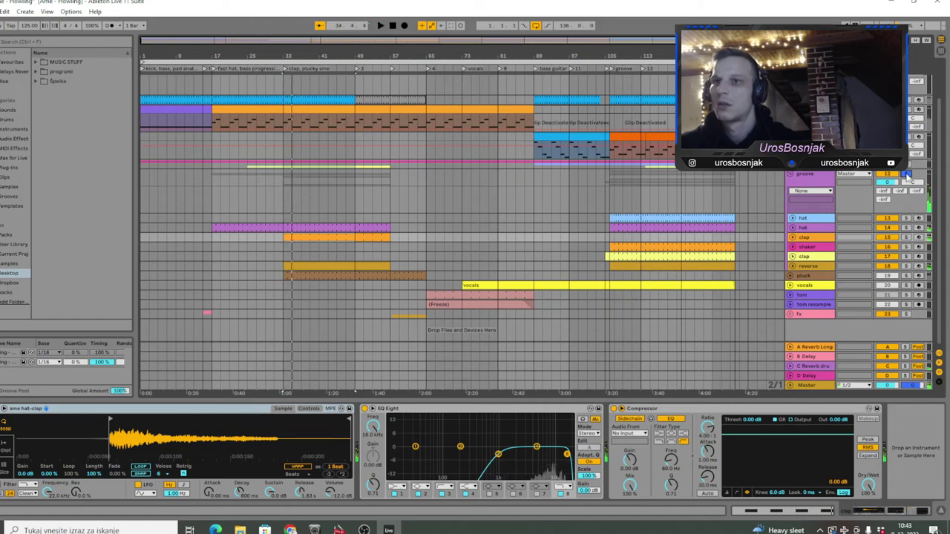
left_click(906, 176)
key("space")
key("space")
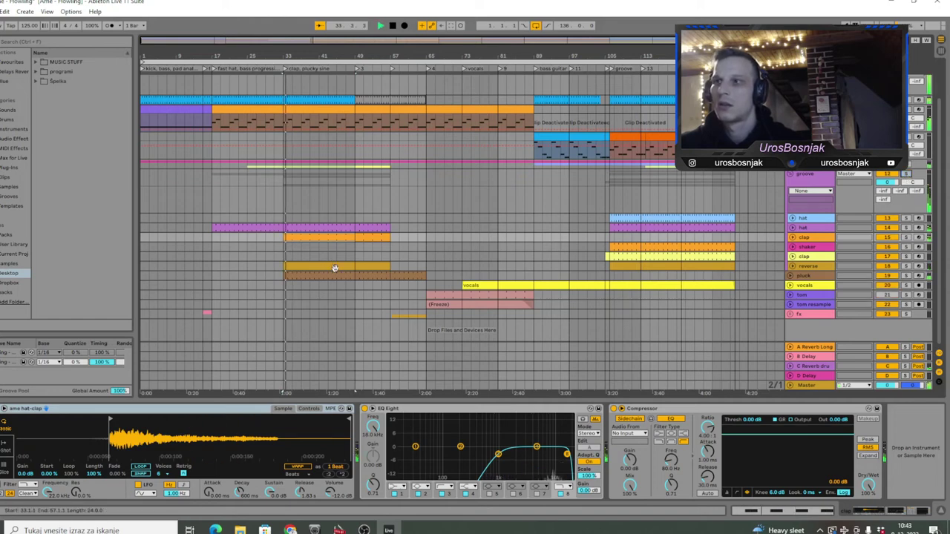
Step: Fold the groove group and both bassline tracks, and stop playback
left_click(790, 173)
left_click(792, 153)
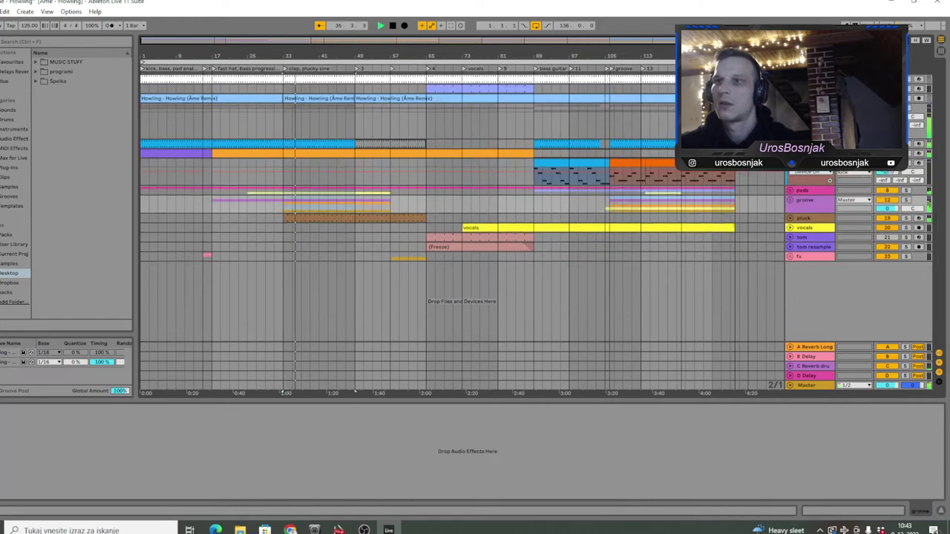
left_click(792, 163)
key("space")
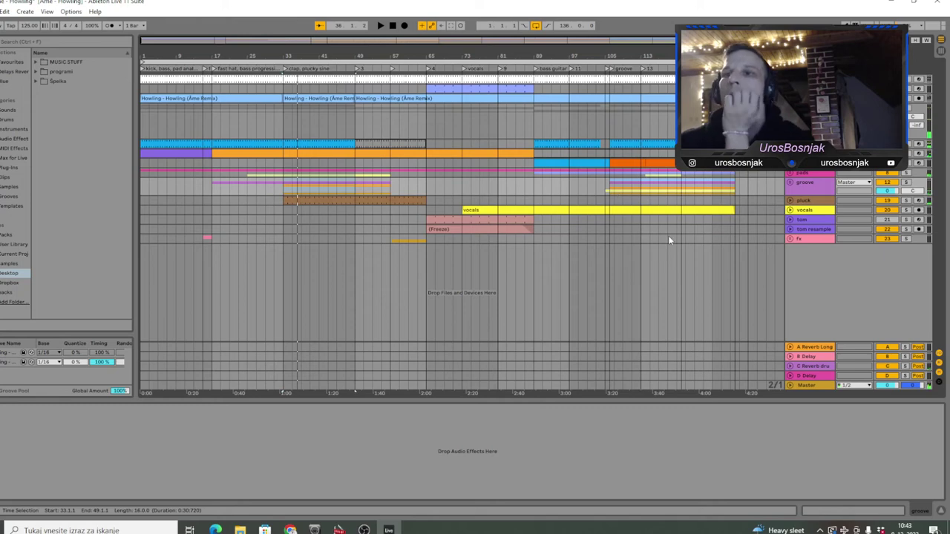
Step: Expand the tom resample track and audition its frozen clip from bar 65, in the mix and soloed
left_click(790, 230)
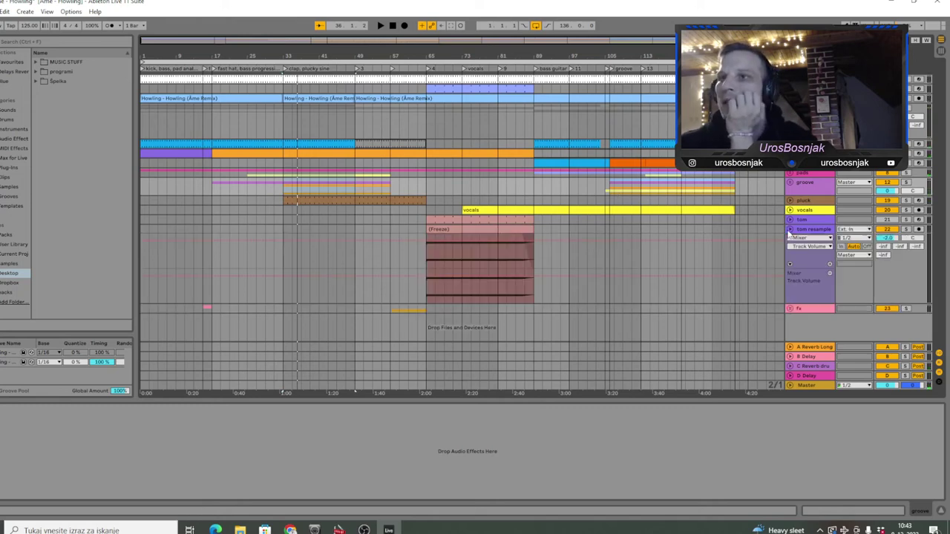
left_click(449, 248)
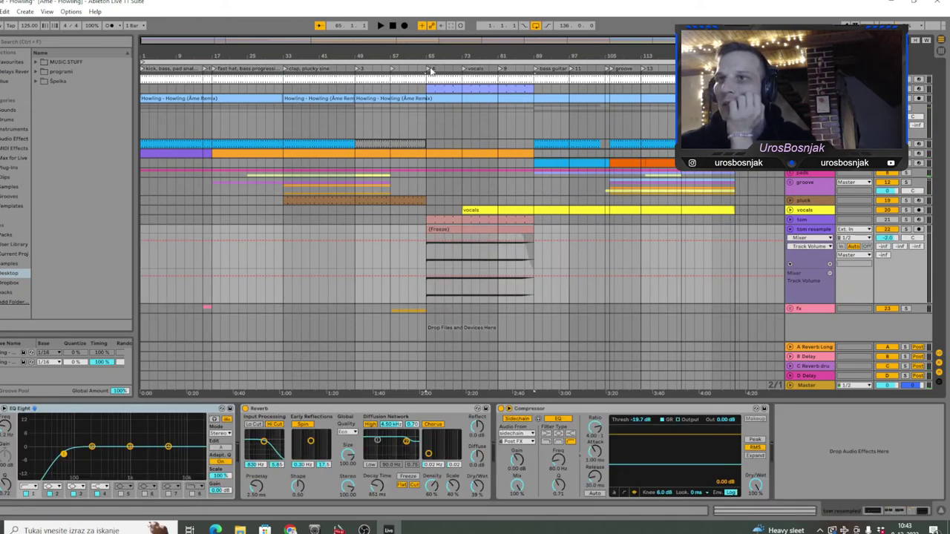
key("space")
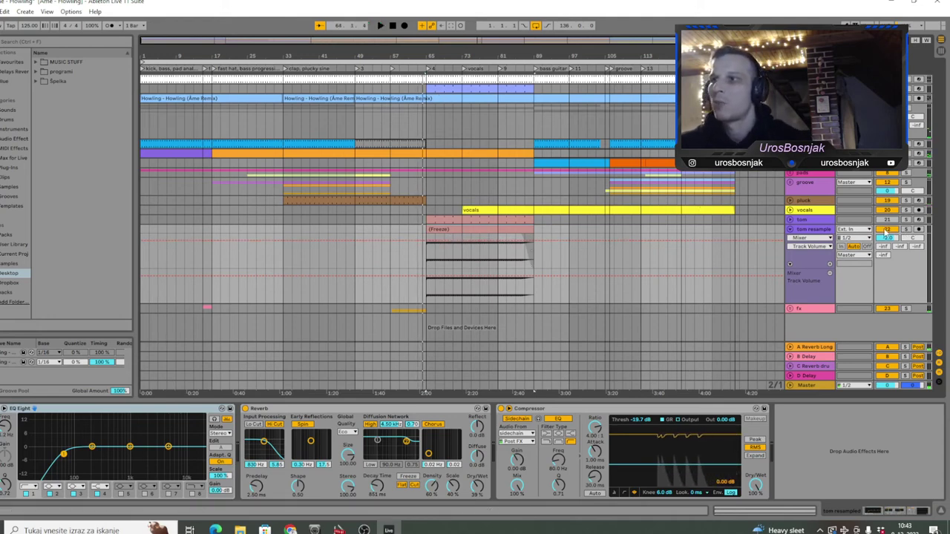
left_click(906, 231)
key("space")
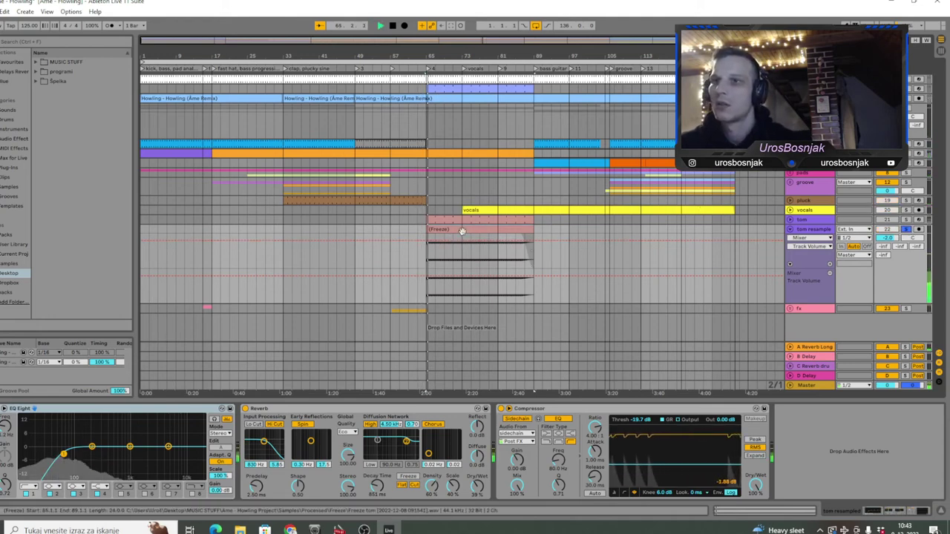
Step: Open the frozen tom resample clip, examine its waveform up close and return to the device chain
double_click(462, 231)
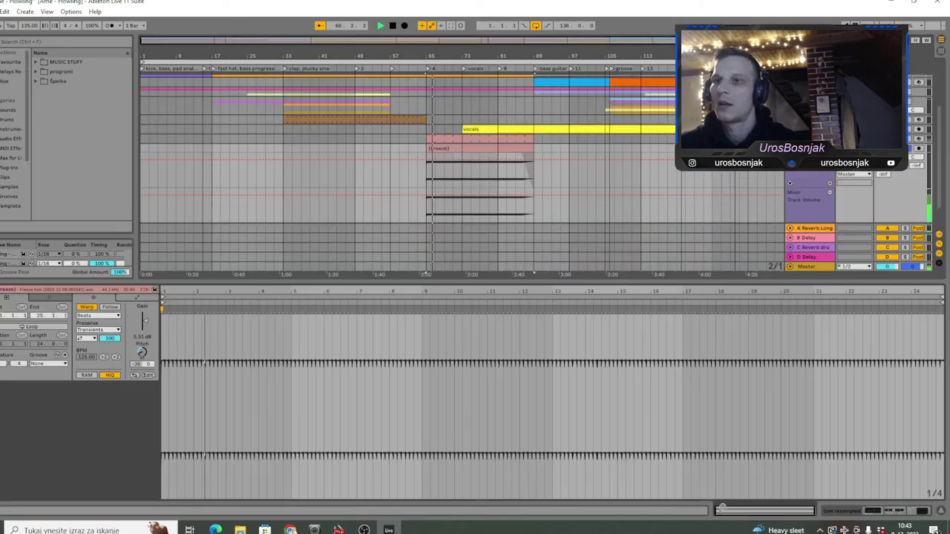
key("space")
left_click_drag(170, 292, 194, 291)
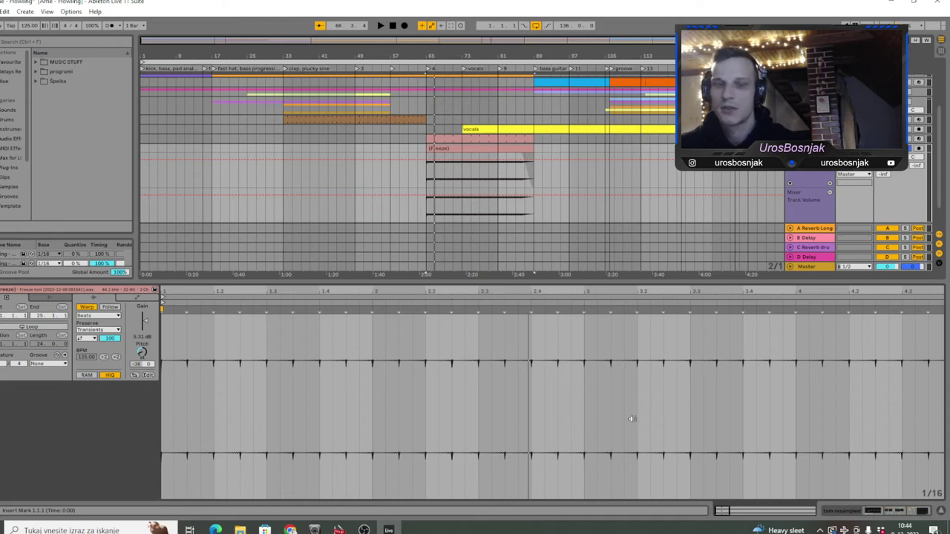
left_click(898, 511)
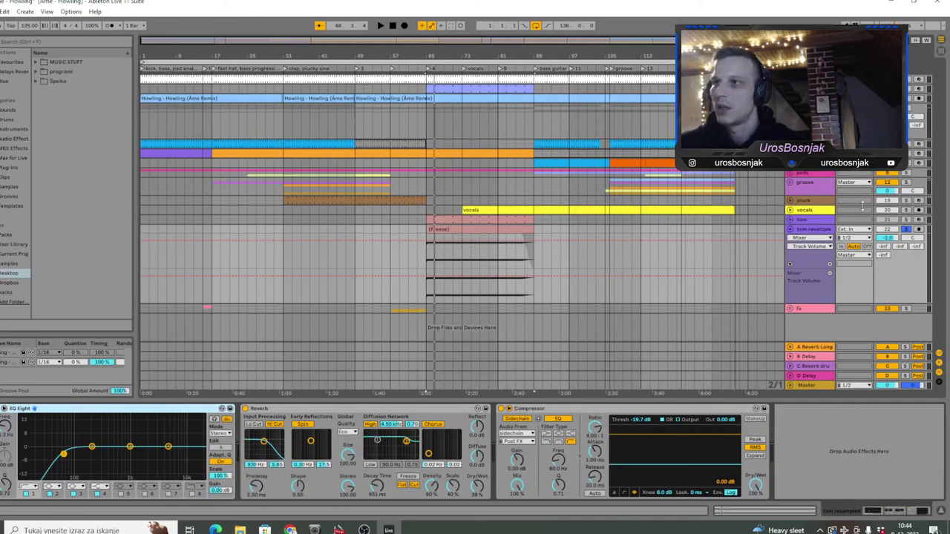
Step: Solo the original tom track, play it from bar 65 and examine its whole device chain
left_click(907, 219)
left_click(449, 220)
key("space")
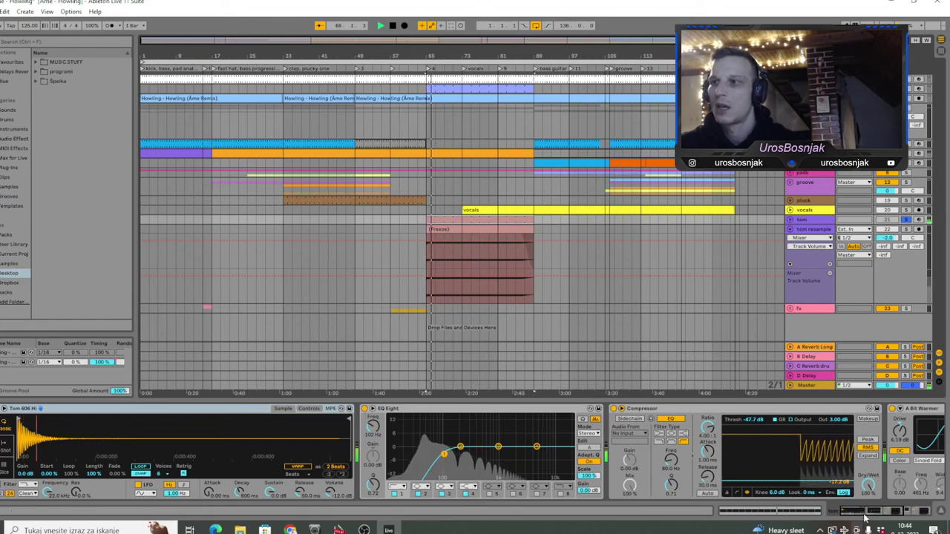
left_click(899, 513)
left_click(899, 515)
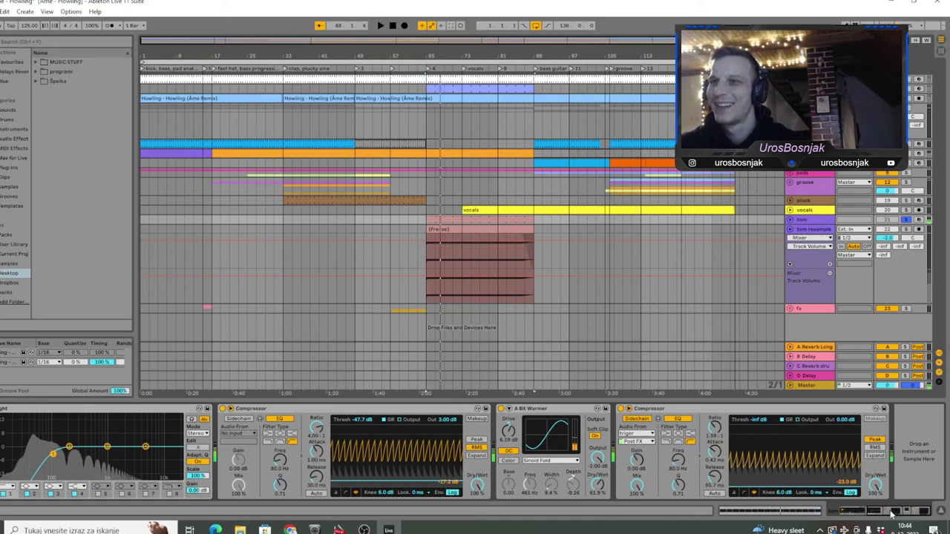
Step: Reopen the frozen tom resample clip and audition the track with its device chain shown
double_click(512, 248)
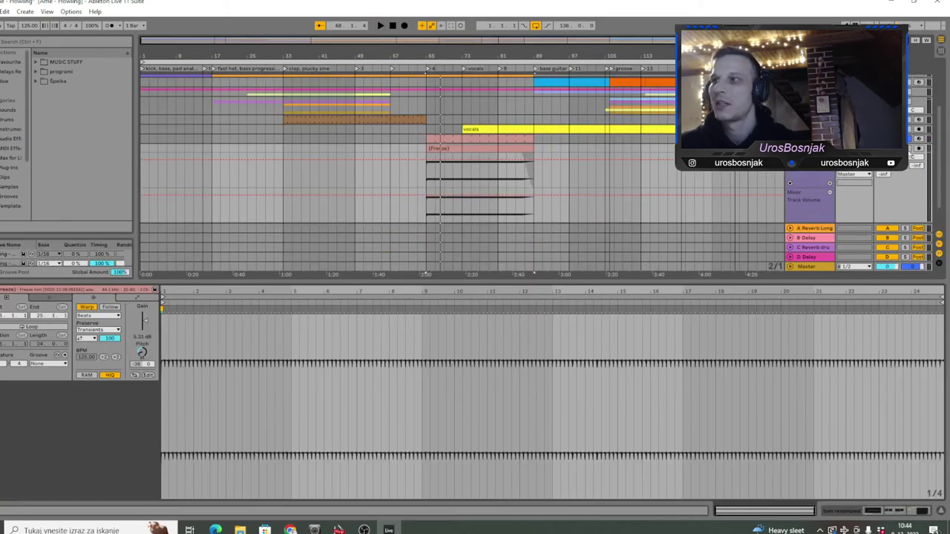
left_click(853, 512)
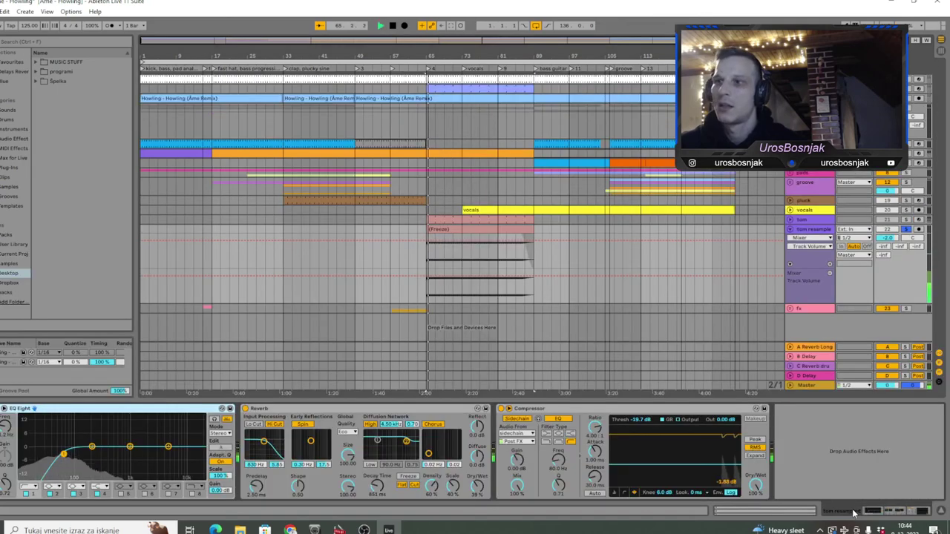
key("space")
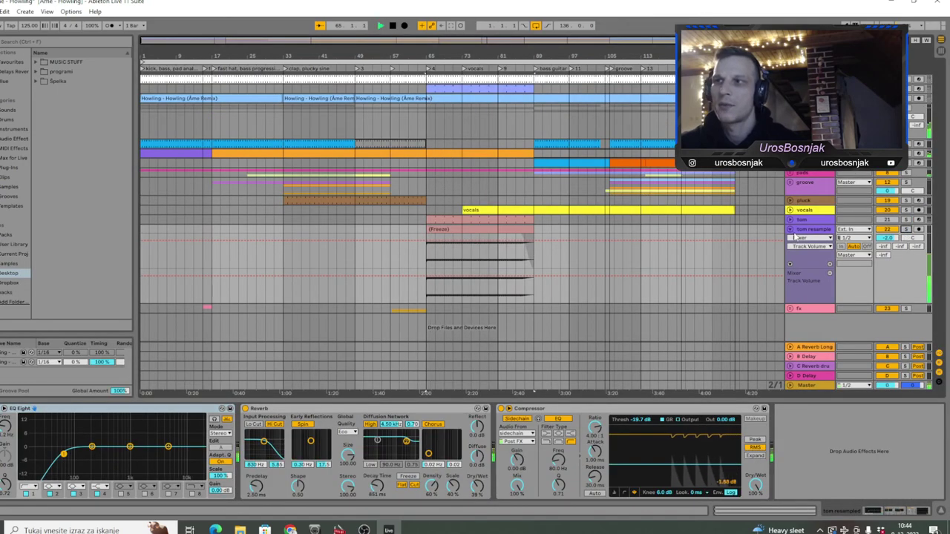
Step: Fold the tom resample track and briefly expand the vocals track to examine its waveform during playback
left_click(791, 230)
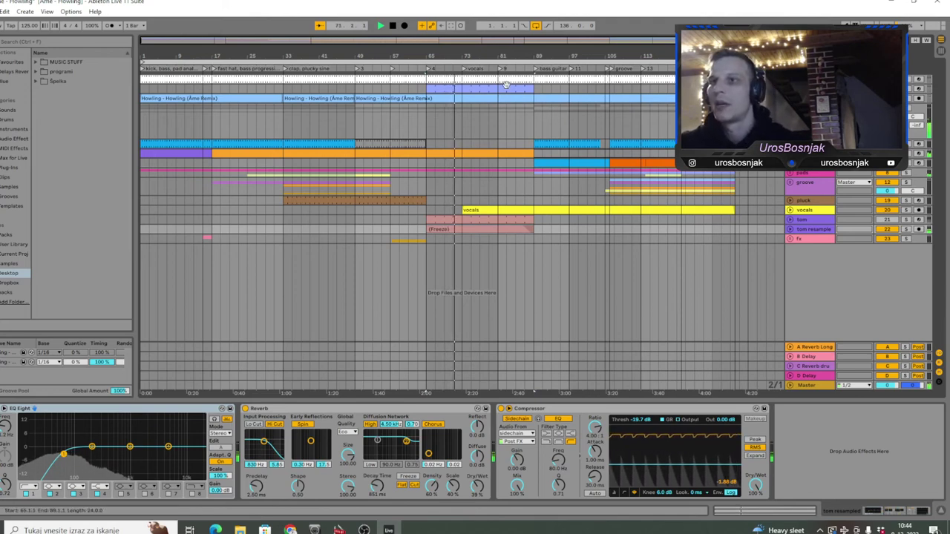
left_click(789, 210)
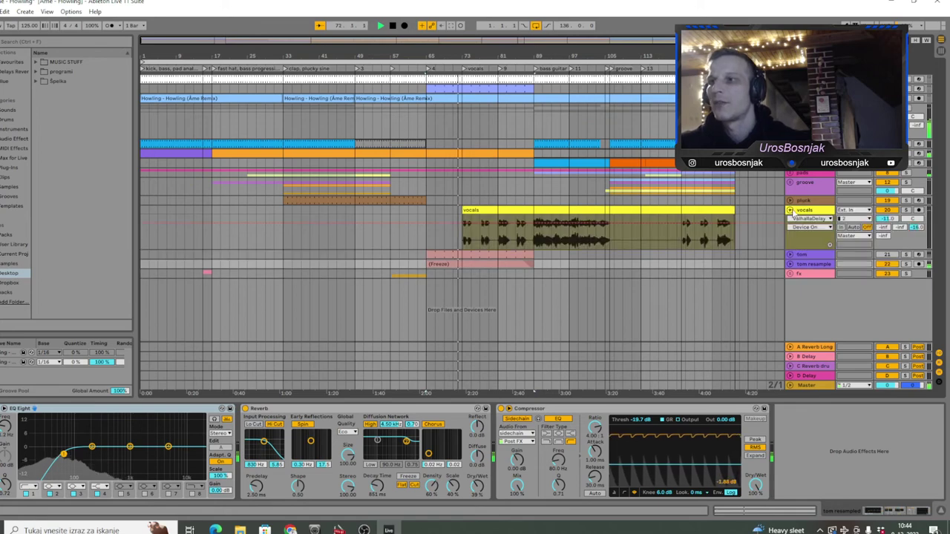
left_click(790, 210)
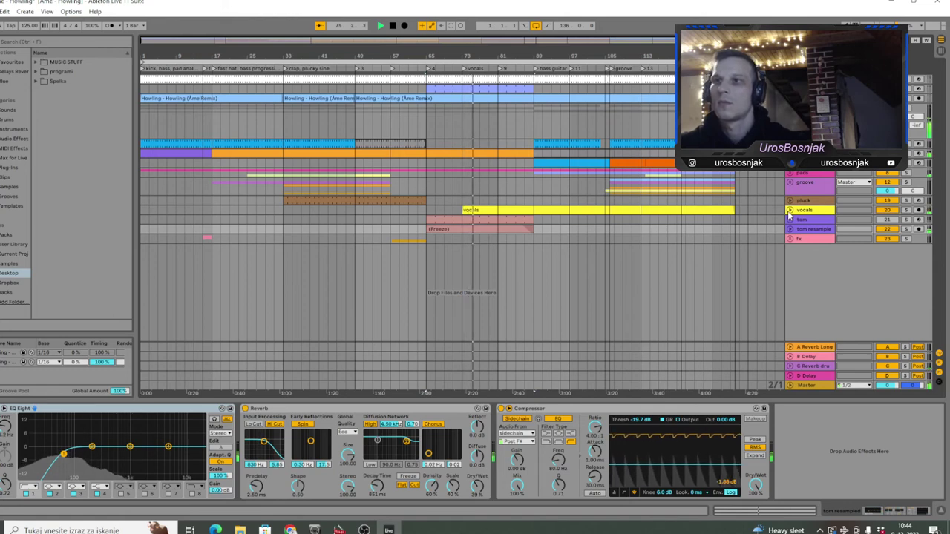
Step: Continue playback from the later part of the vocals section and expand the bassline guitar track
left_click(517, 67)
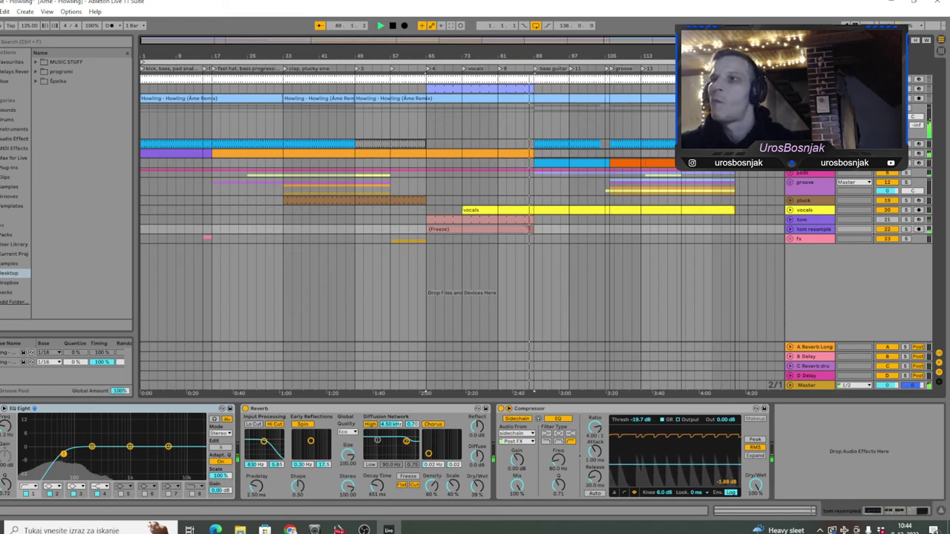
left_click(790, 164)
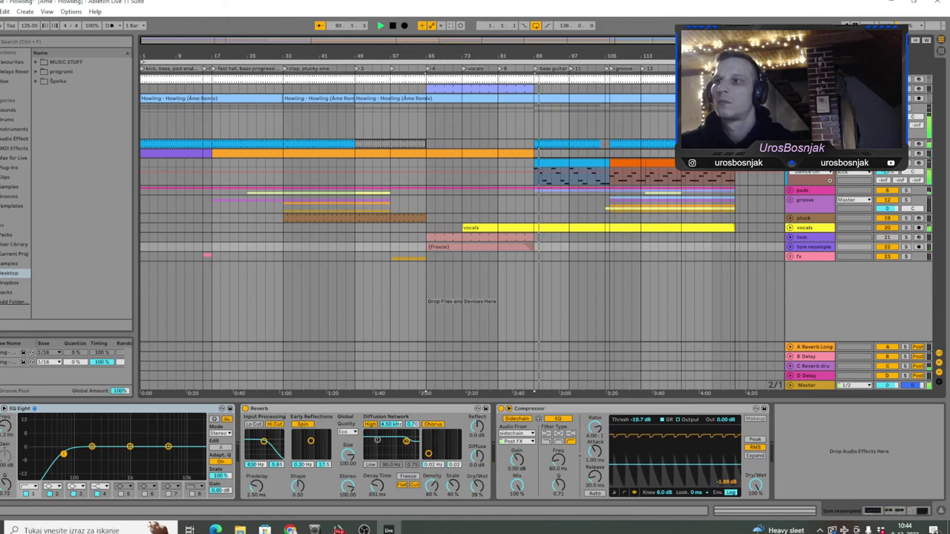
Step: Fold the bassline guitar track, expand the bassline track and play its part from bar 81
left_click(791, 163)
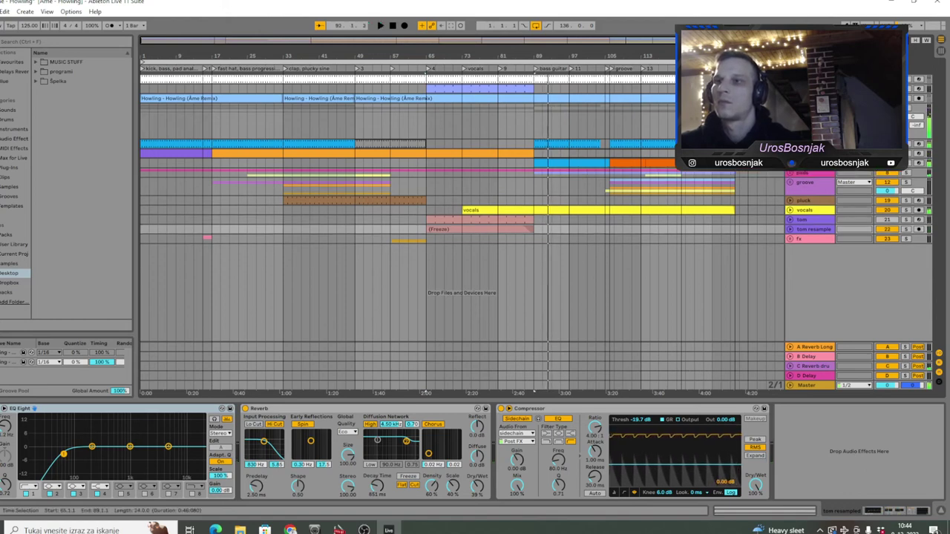
left_click(791, 154)
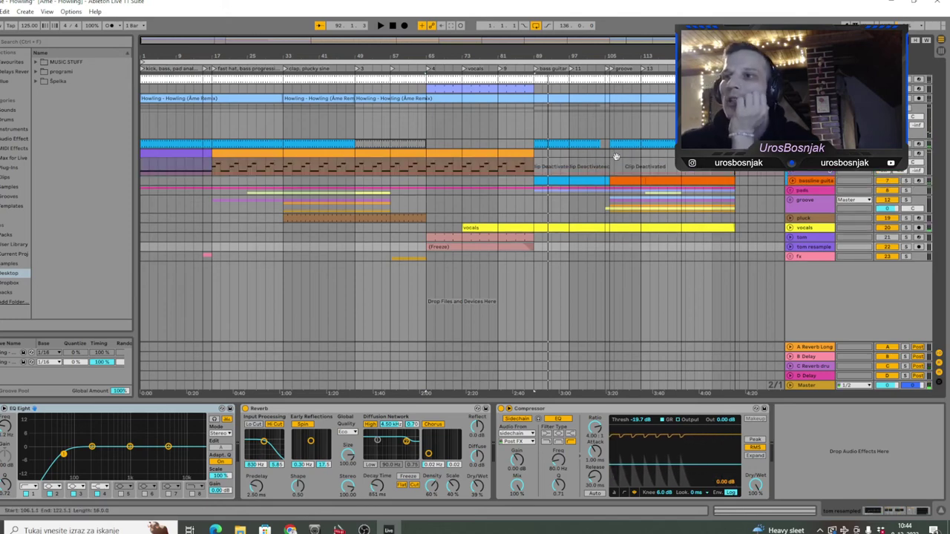
key("space")
left_click(567, 155)
left_click(512, 153)
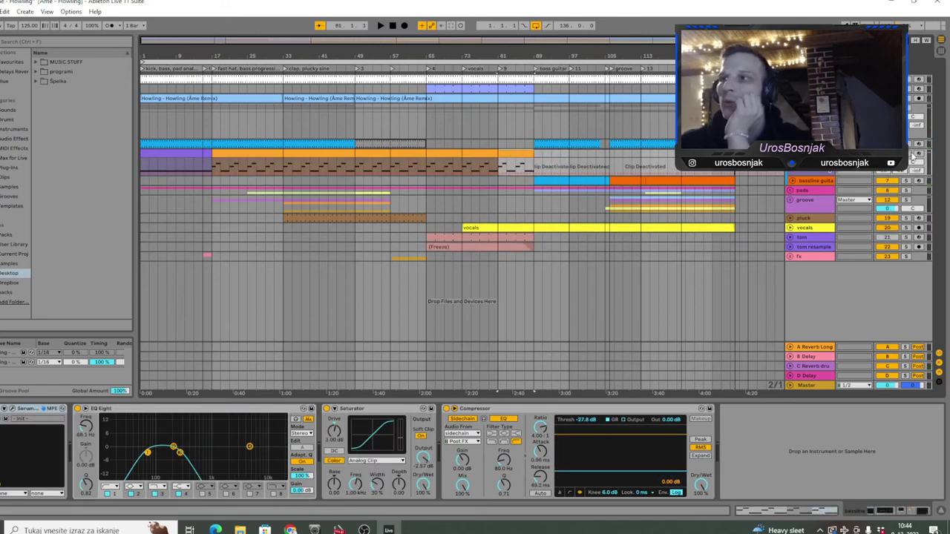
key("space")
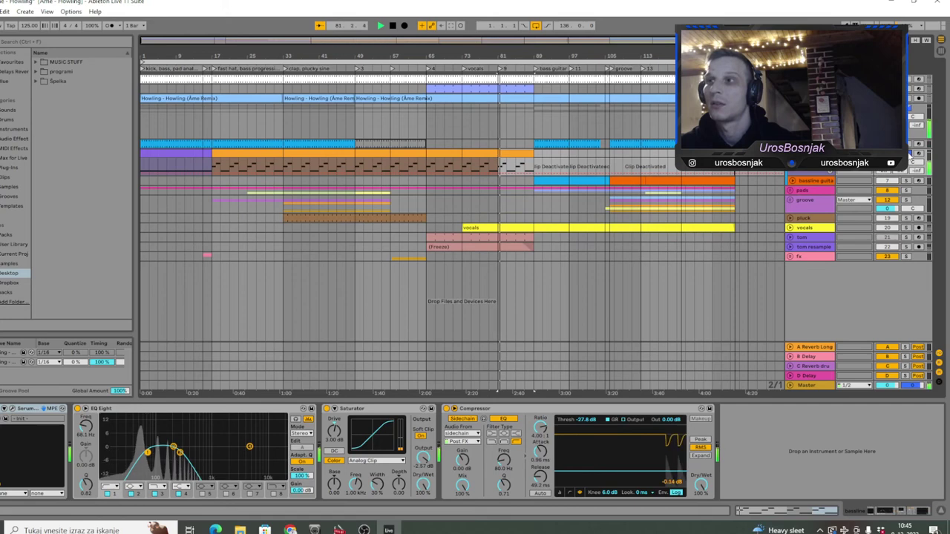
Step: Expand the bassline guitar track and view its Kontakt instrument with the Scarbee Rickenbacker Bass, closing the plugin window again
left_click(792, 182)
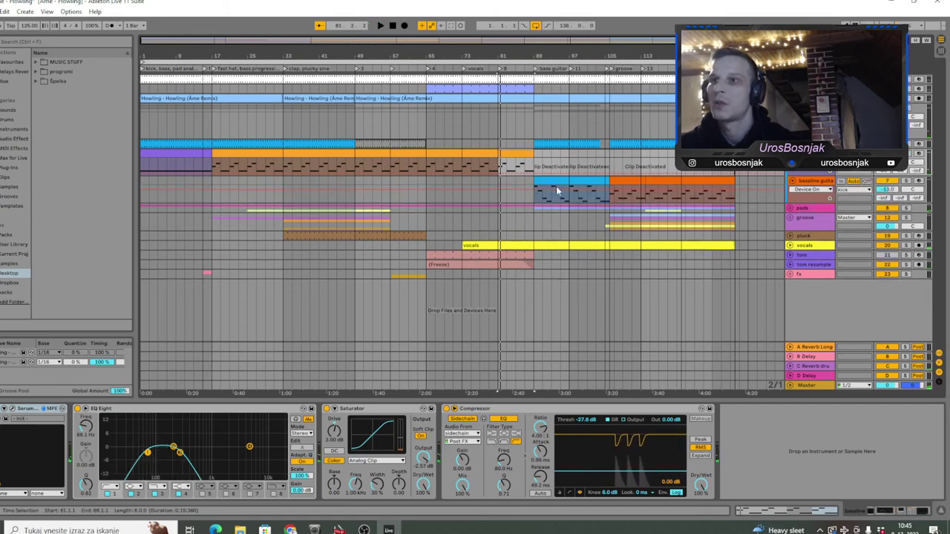
left_click(557, 191)
left_click(554, 181)
left_click(12, 408)
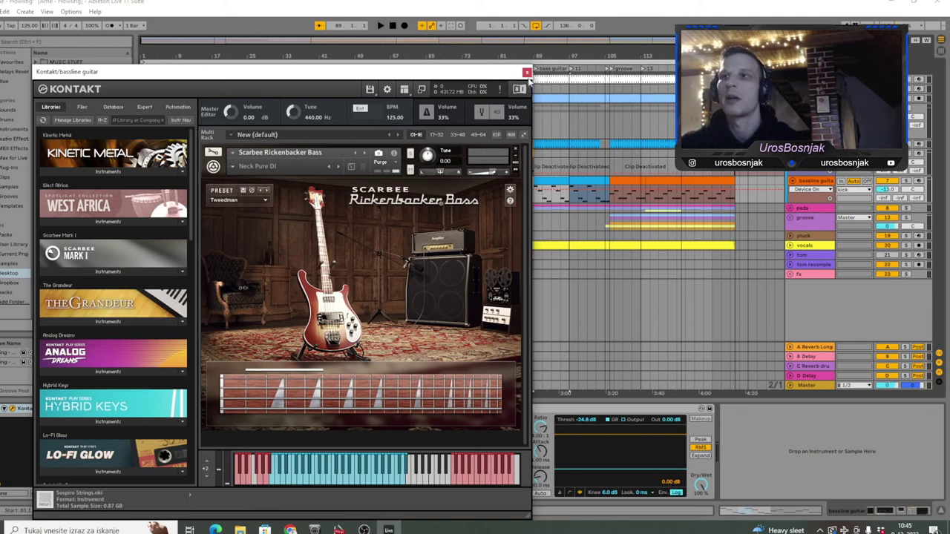
left_click(526, 73)
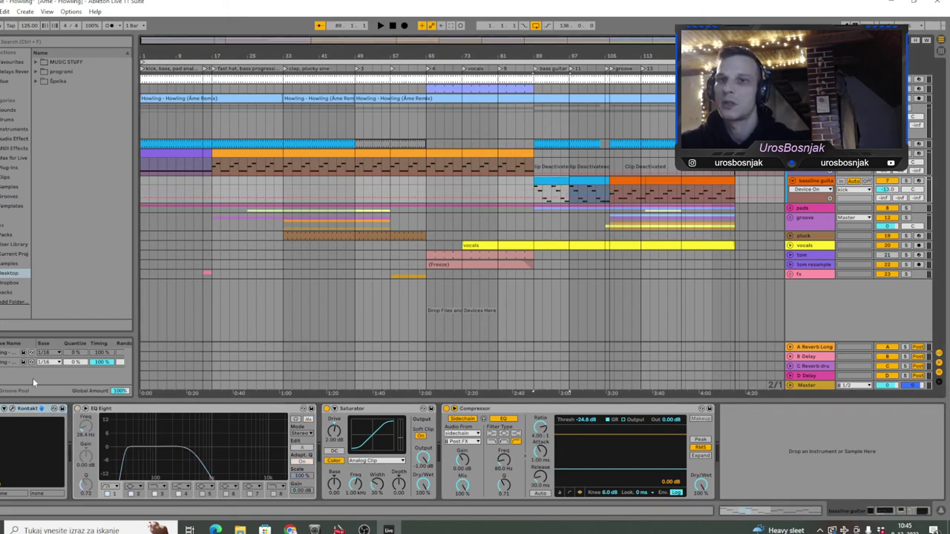
Step: Audition the bassline guitar soloed from bar 89 and switch its EQ Eight on
key("space")
left_click(905, 180)
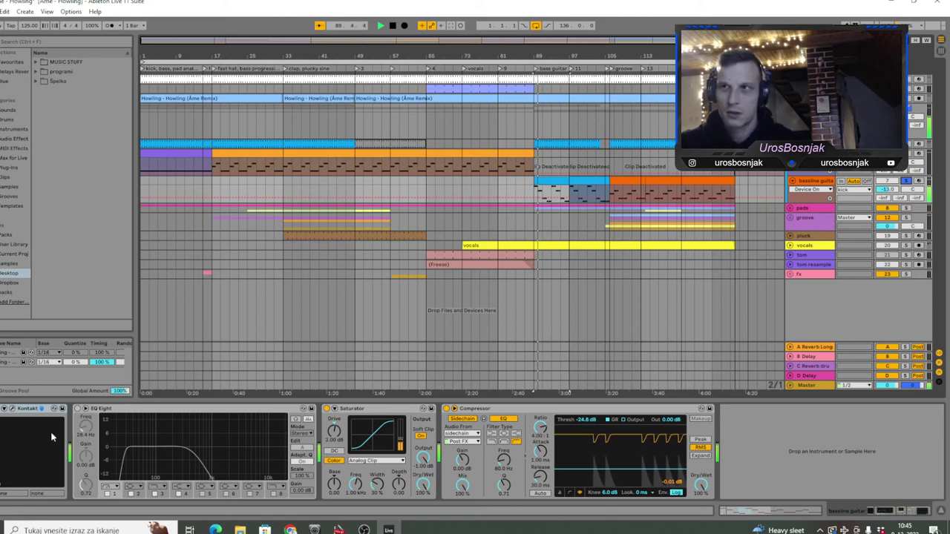
left_click(77, 409)
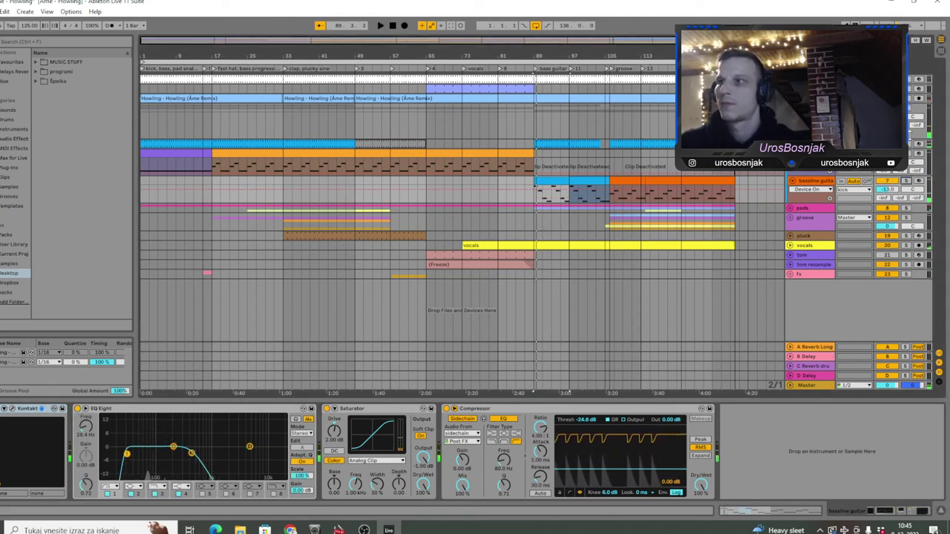
Step: Expand the pads group, fold the bassline track and open the bassline guitar clip at bar 89 to examine its notes
left_click(791, 209)
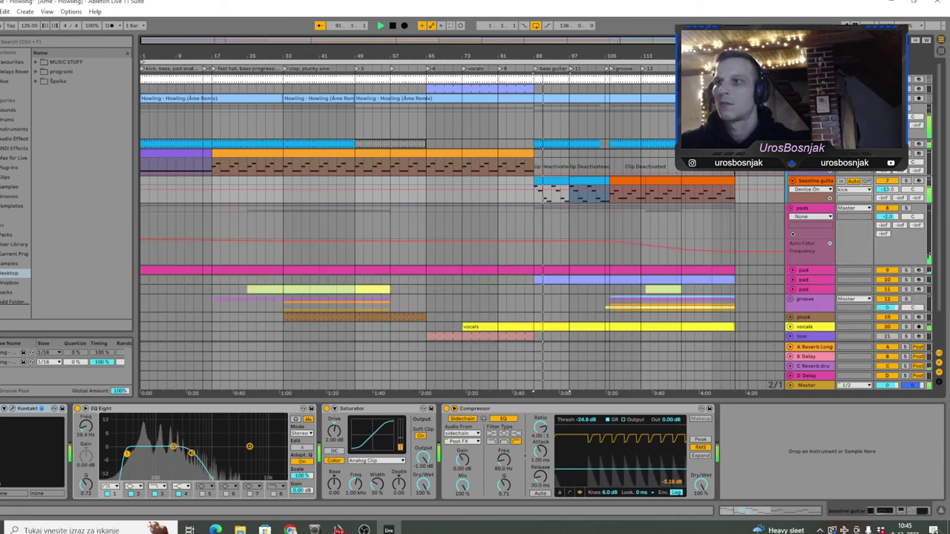
left_click(791, 153)
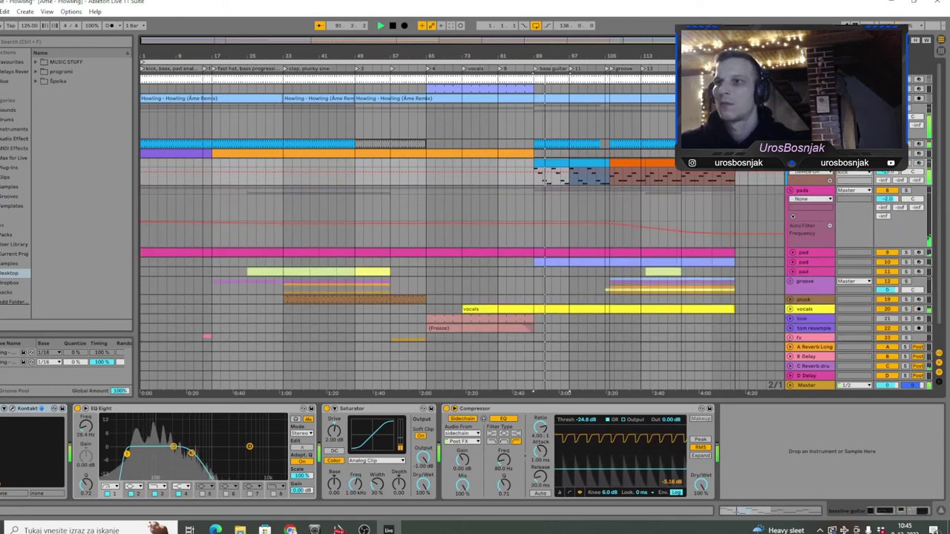
double_click(564, 163)
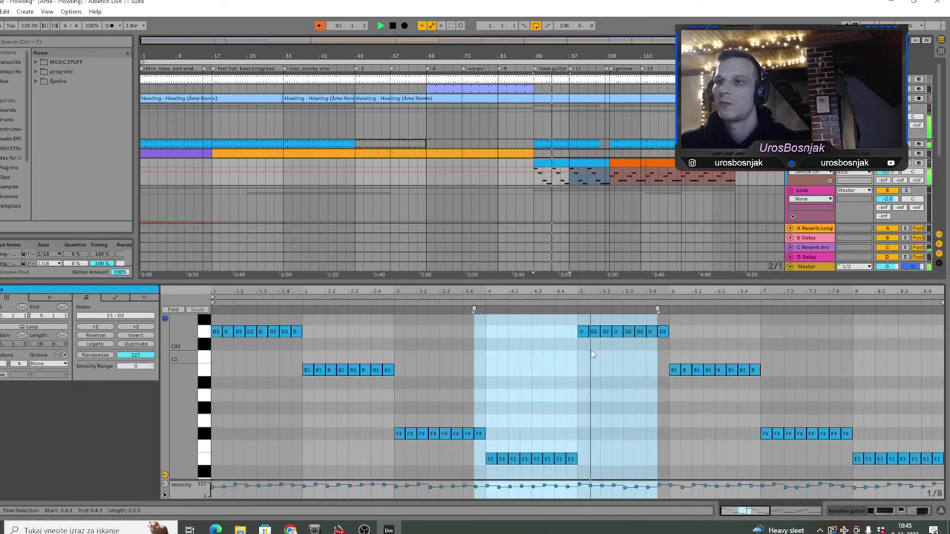
left_click(876, 389)
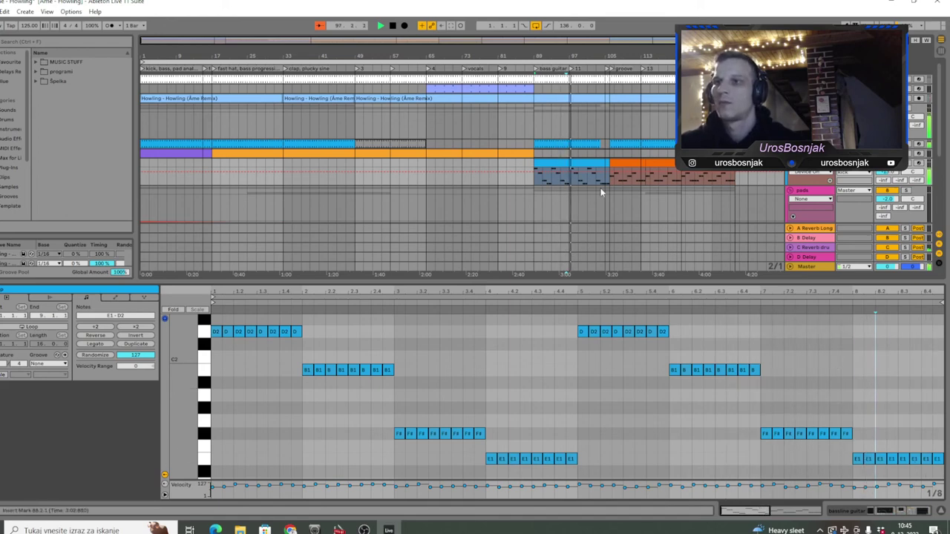
Step: Examine the notes of the bassline guitar clips from bar 97 to bar 106 together during playback
left_click(587, 172)
left_click(586, 163)
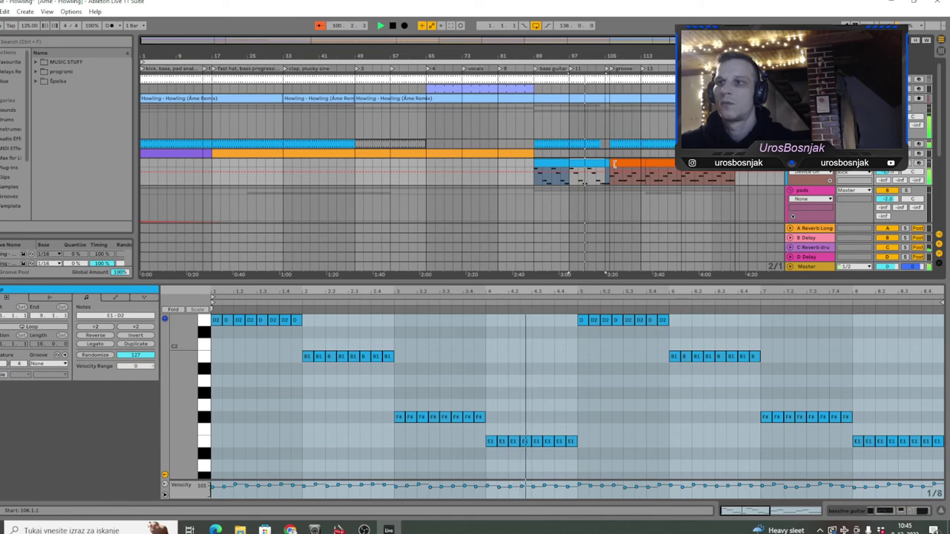
scroll(614, 178, "down", 1)
left_click_drag(613, 53, 523, 149)
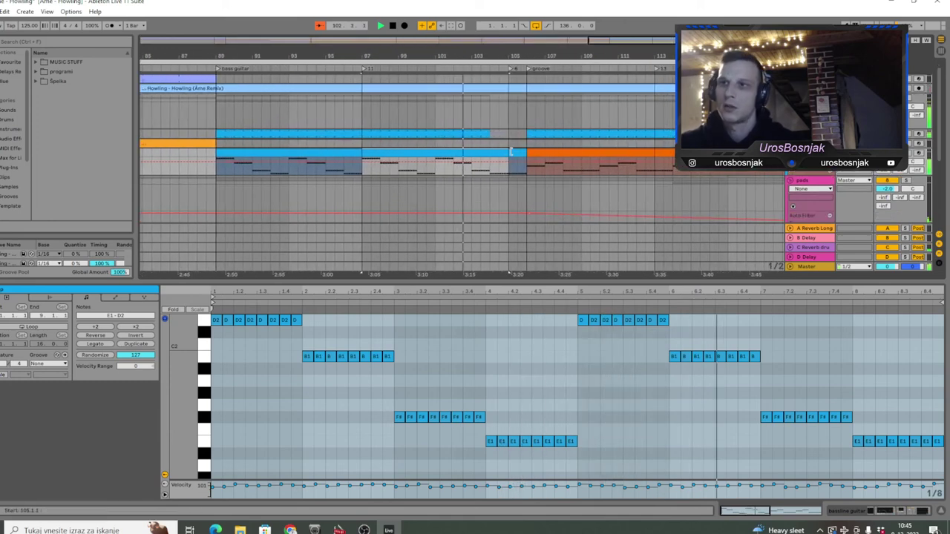
left_click(518, 152)
left_click(502, 151, "shift")
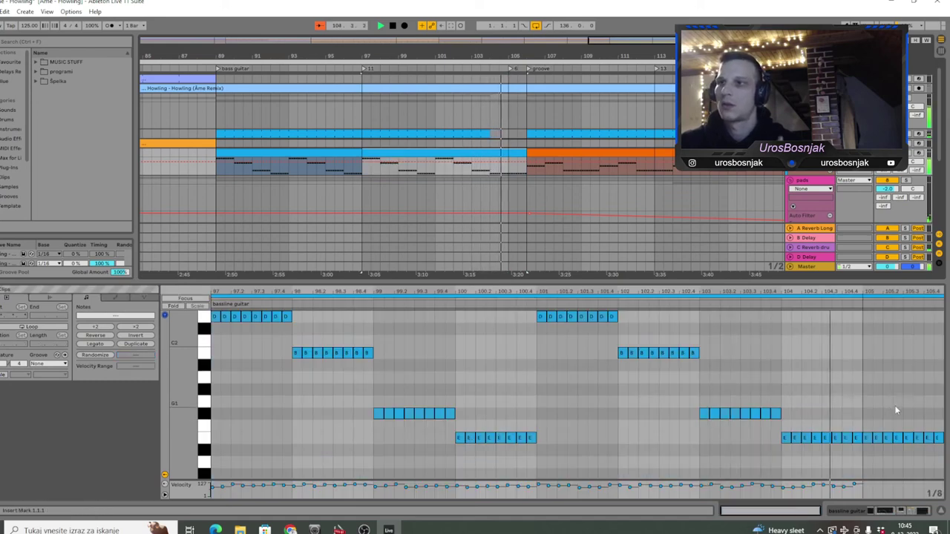
Step: Examine the notes of the bassline guitar clip at bar 106, stop playback and mark the bars leading up to it
left_click(536, 152)
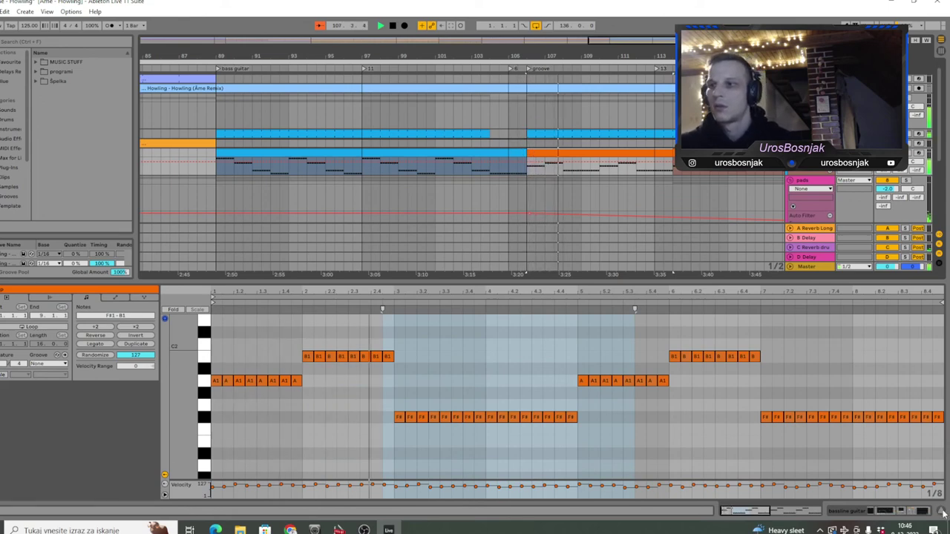
left_click(941, 512)
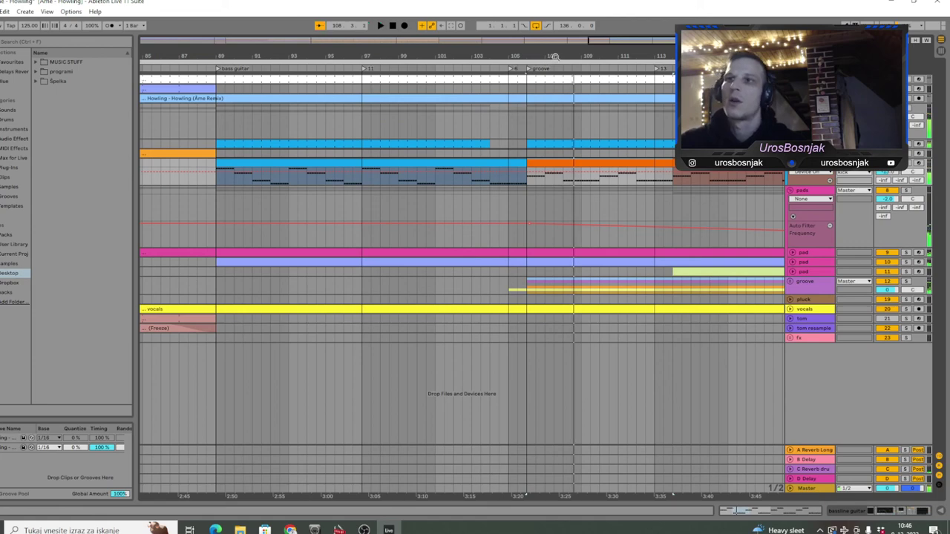
key("space")
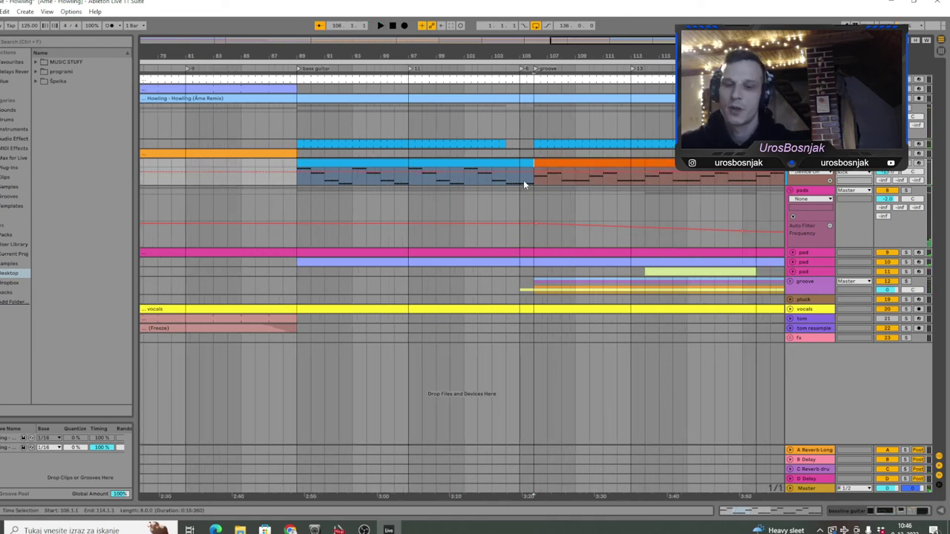
left_click_drag(517, 176, 507, 175)
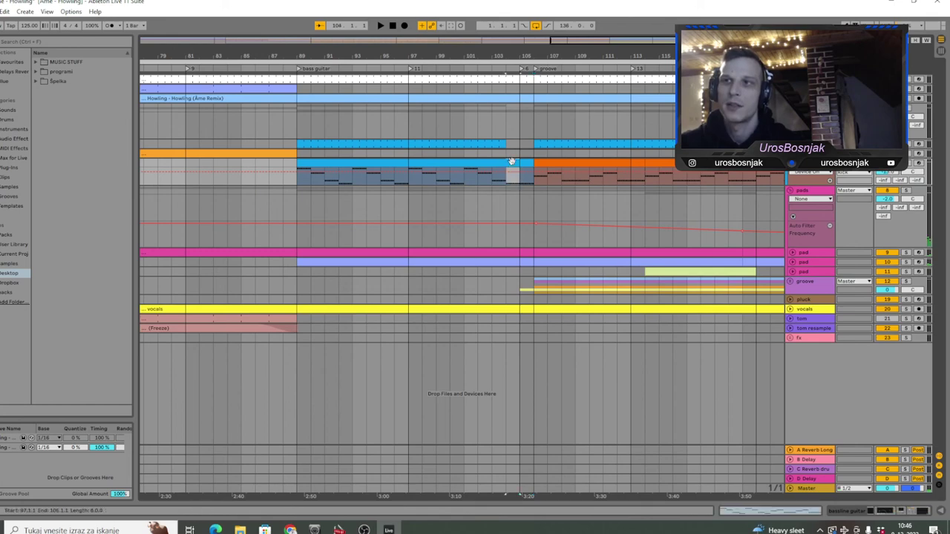
left_click(533, 184)
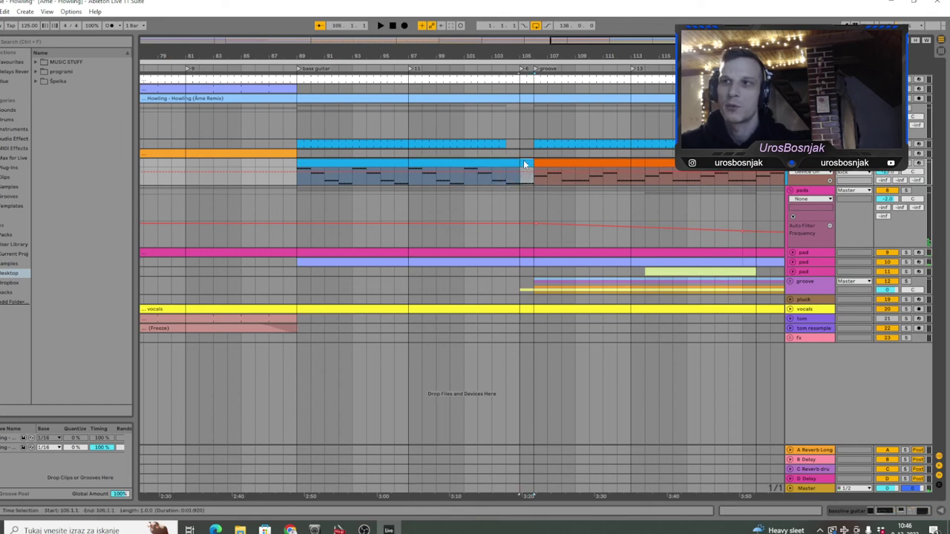
Step: Expand the groove group and audition the yellow clap track from bar 105, both soloed and within the full mix
left_click(791, 282)
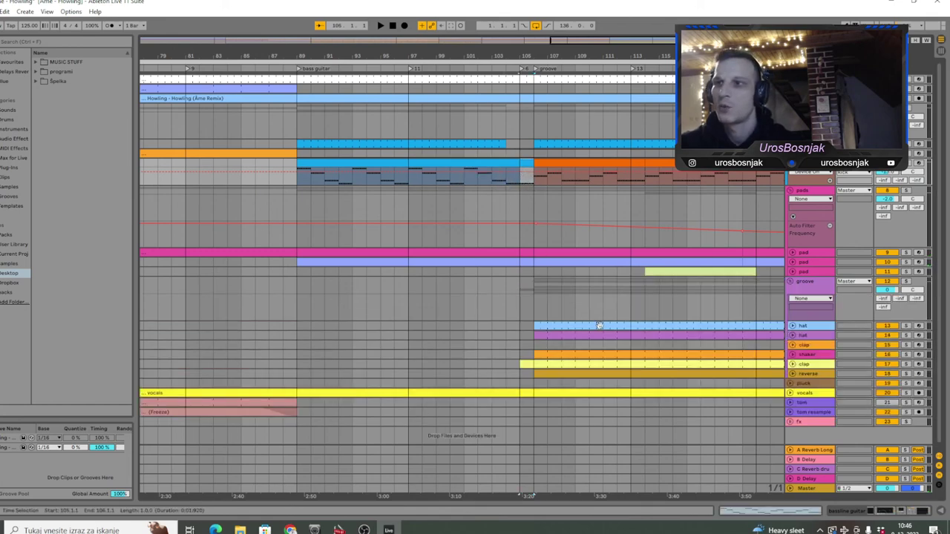
left_click(527, 365)
key("space")
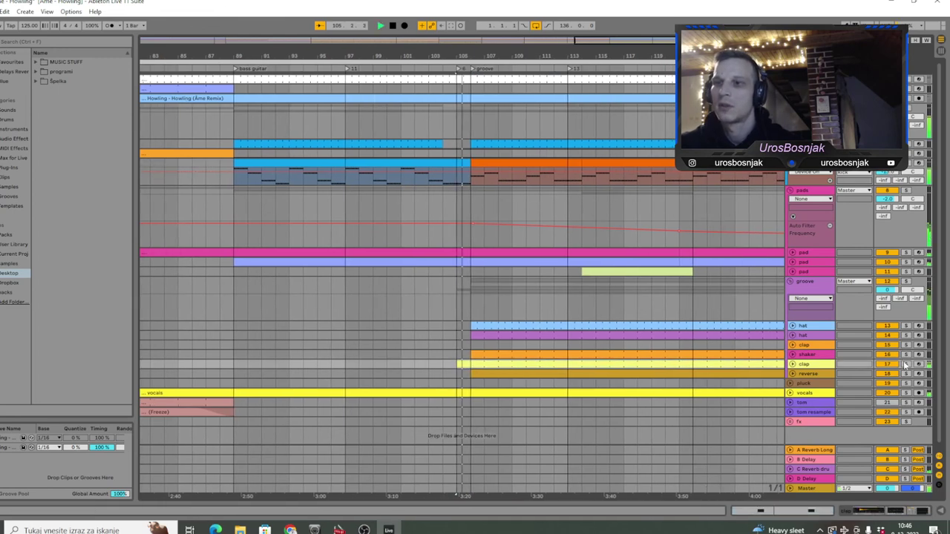
key("space")
left_click(906, 365)
key("space")
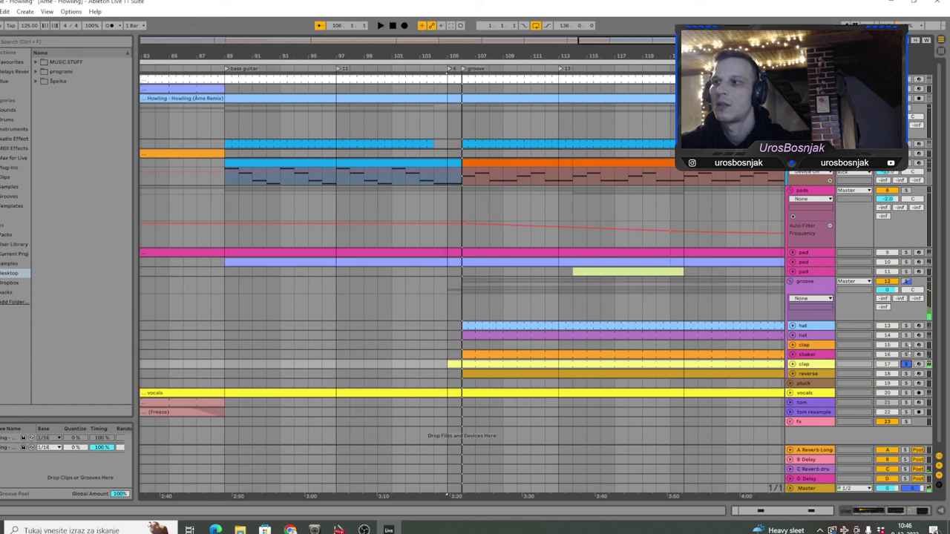
left_click(907, 360)
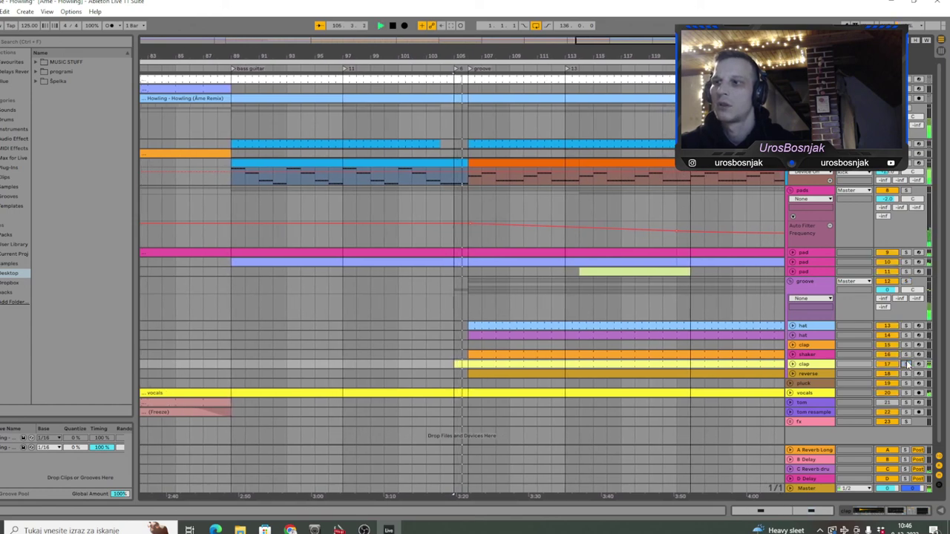
Step: Open the bassline guitar clip at bar 106 and highlight its B1 and F#1 note groups
left_click_drag(509, 70, 537, 71)
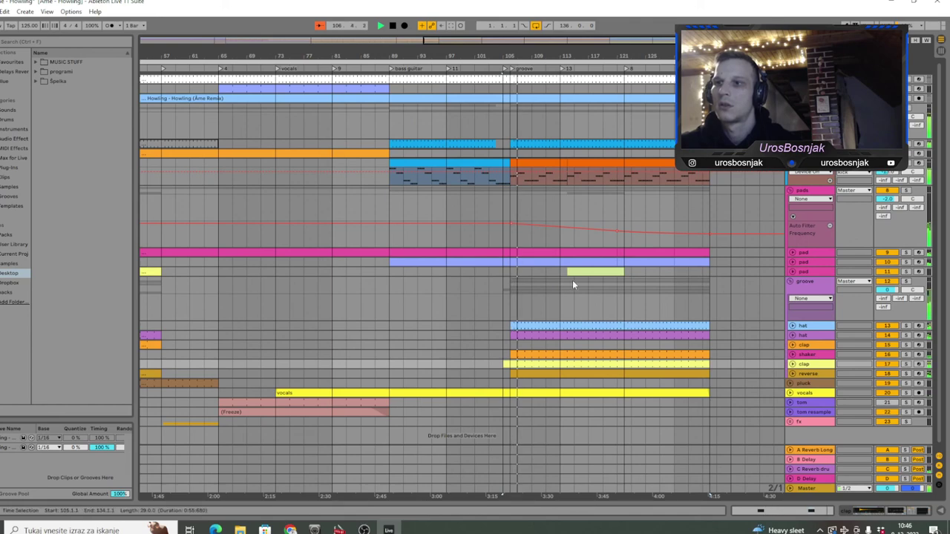
double_click(550, 172)
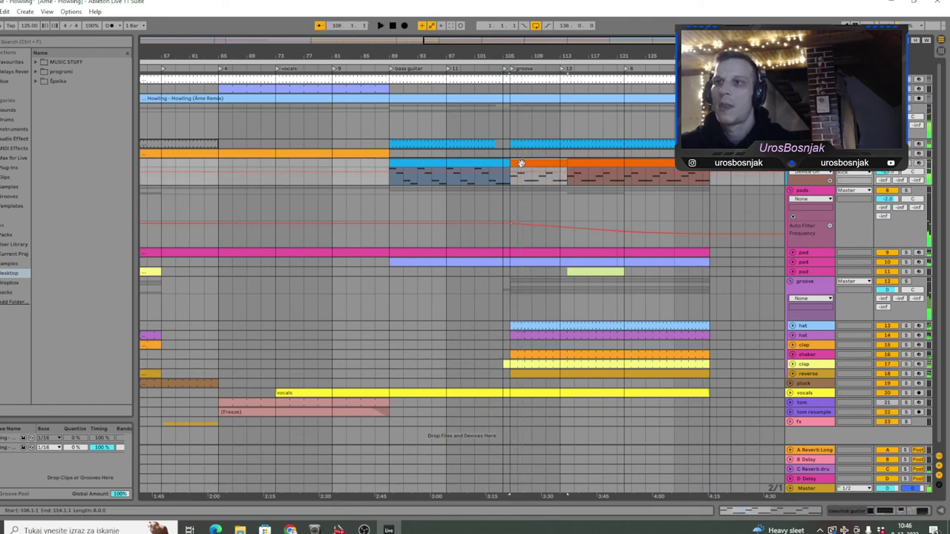
left_click_drag(324, 401, 229, 389)
left_click_drag(451, 371, 288, 345)
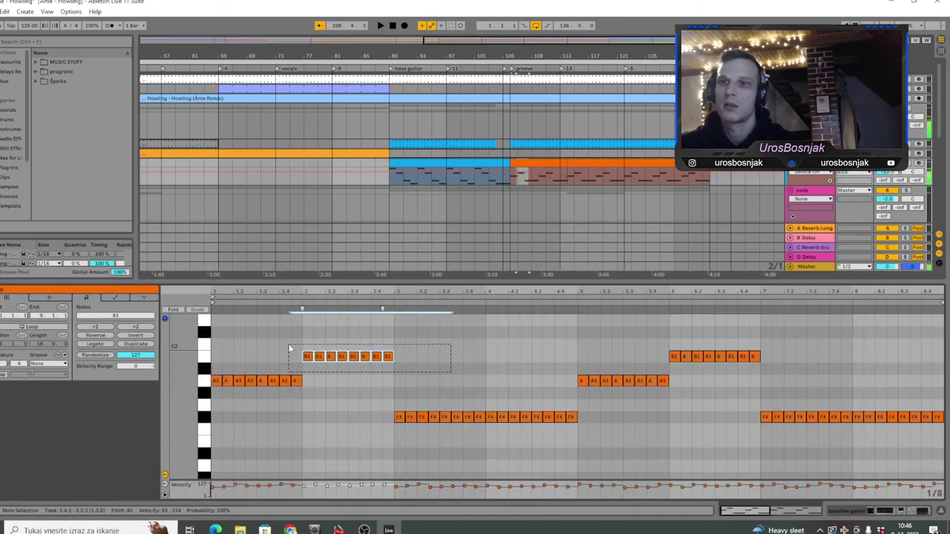
left_click_drag(381, 392, 625, 460)
Step: Compare the notes of the bassline clip at bar 17 with those of the bassline guitar clip at bar 106
left_click_drag(306, 52, 479, 41)
left_click(278, 153)
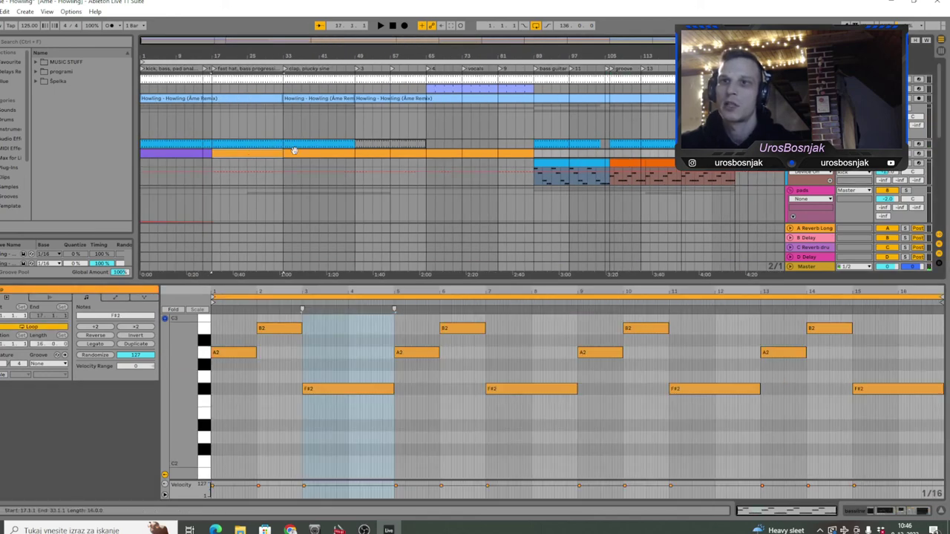
left_click(634, 171)
left_click(632, 162)
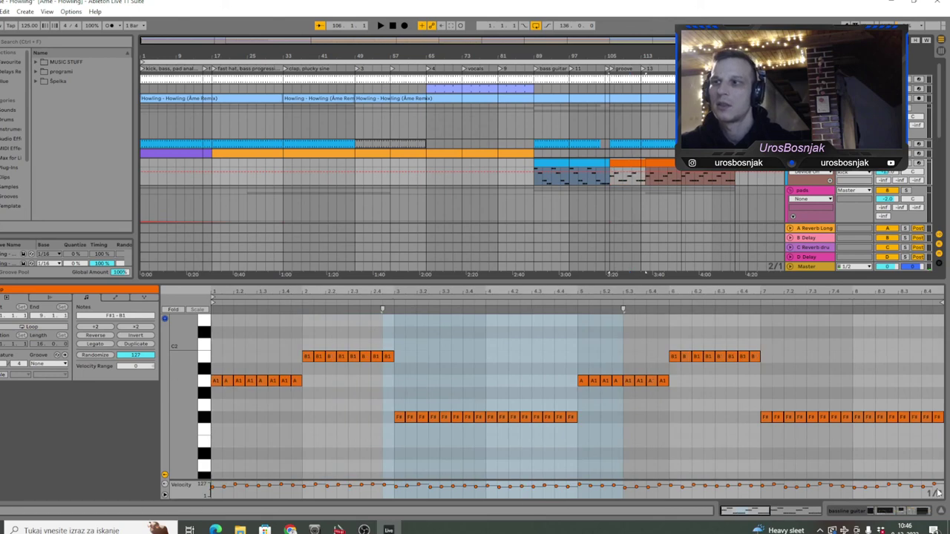
Step: Show the bassline guitar's device chain and play the groove section from bar 106 while looking over all tracks
left_click(882, 510)
key("space")
scroll(750, 185, "down", 1)
scroll(750, 182, "down", 4)
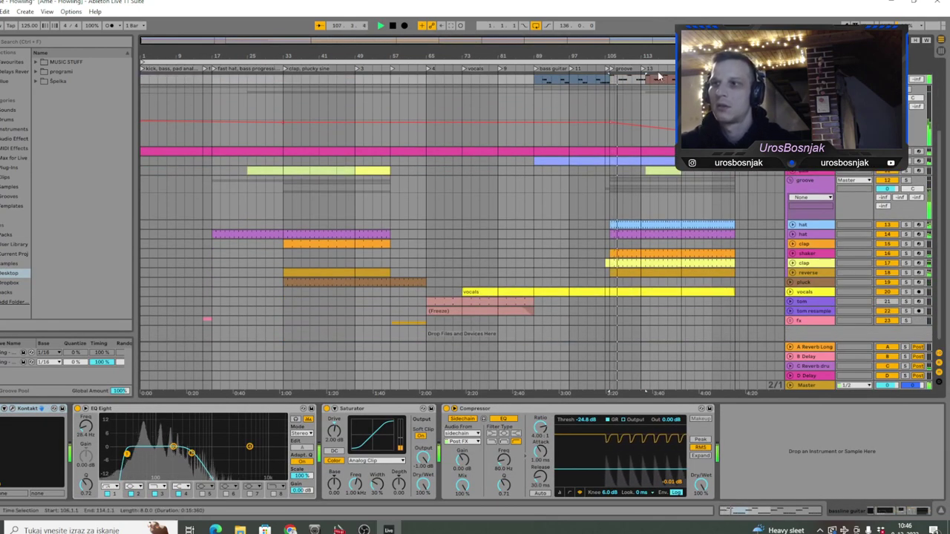
scroll(645, 391, "up", 3)
scroll(645, 391, "up", 2)
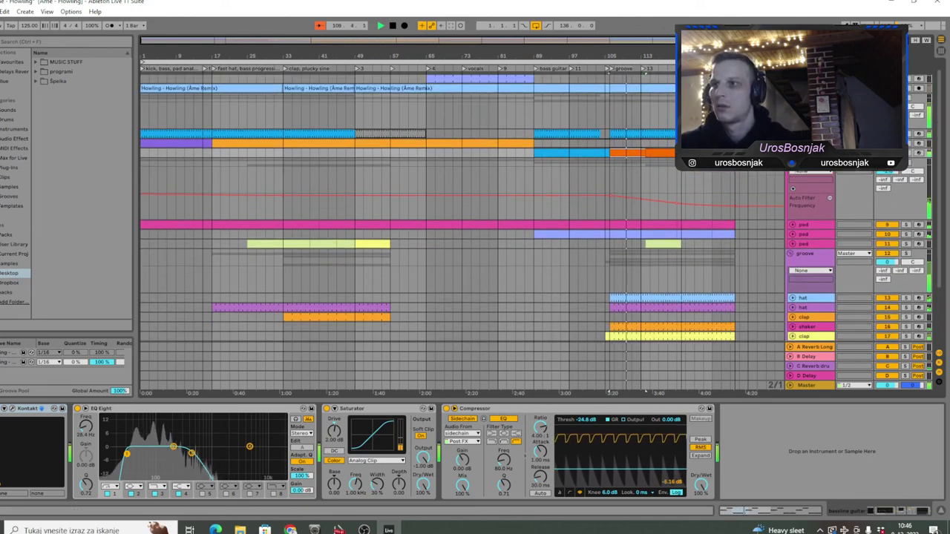
scroll(755, 246, "down", 2)
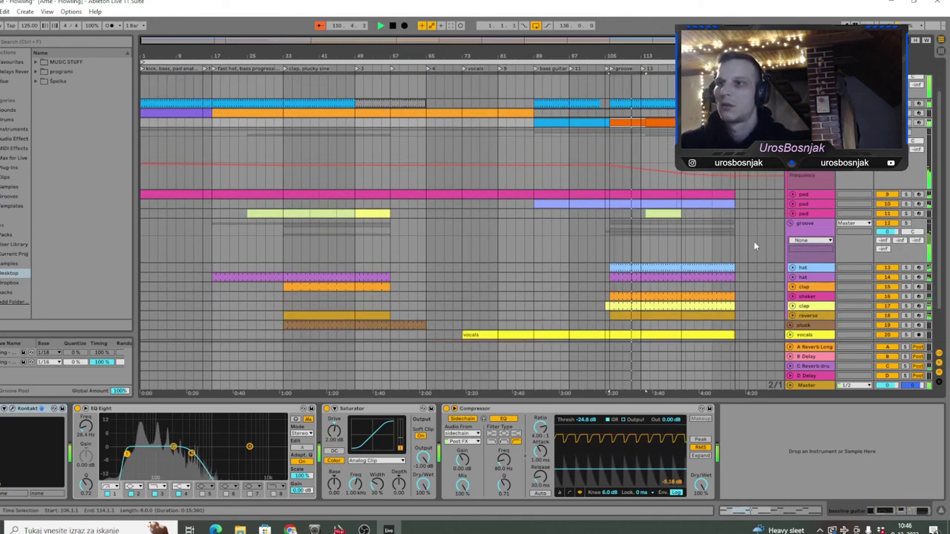
Step: Expand the third pad track in the pads group to view its notes and filter cutoff automation during playback
left_click(793, 214)
scroll(681, 255, "down", 3)
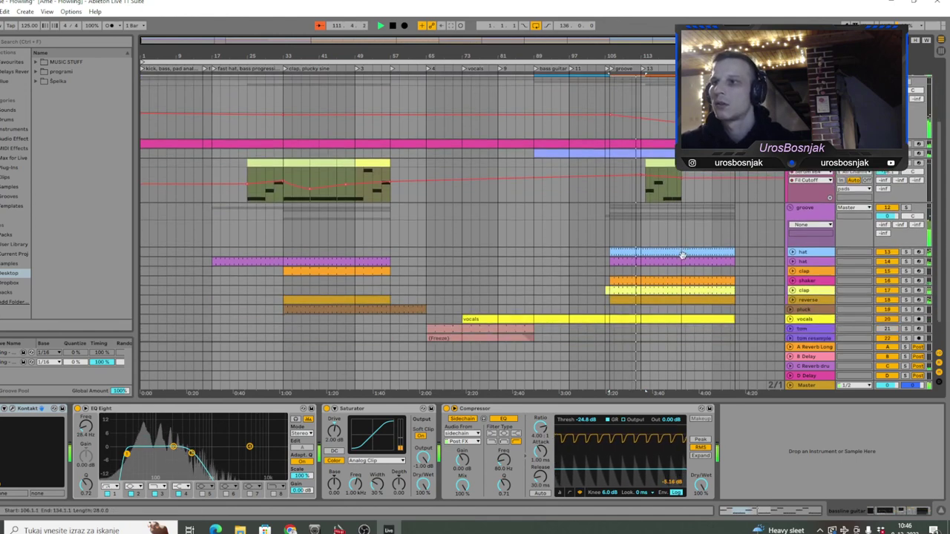
scroll(680, 255, "down", 2)
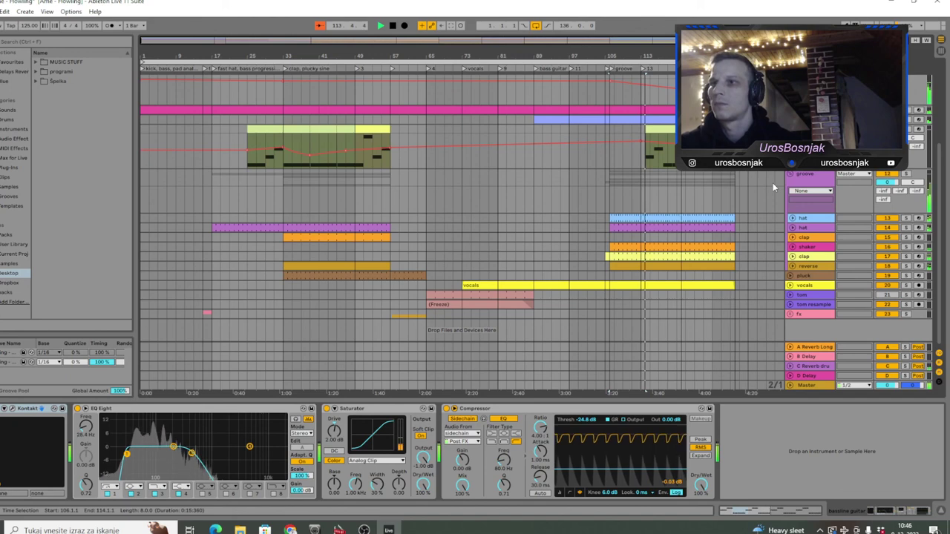
Step: Collapse the pads group and the groove group to make the arrangement overview more compact
scroll(773, 183, "up", 2)
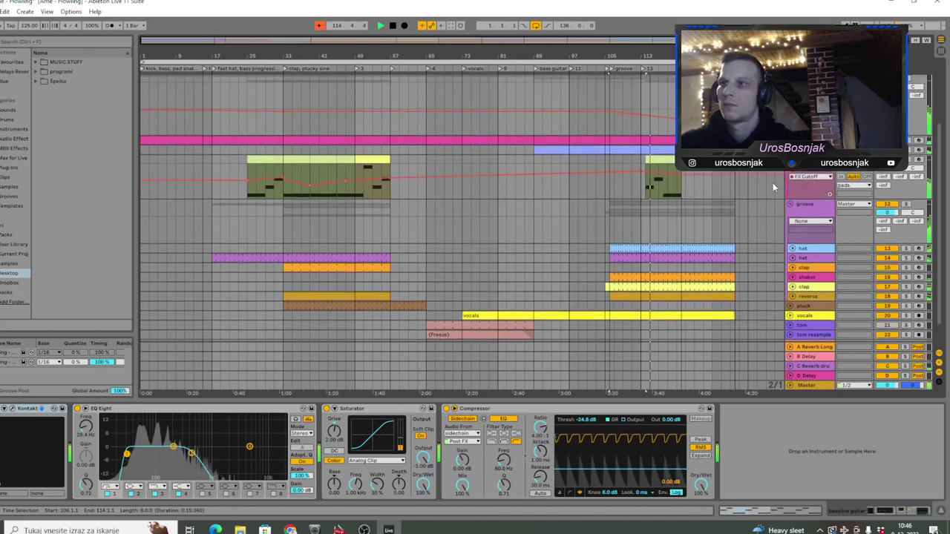
scroll(772, 183, "up", 3)
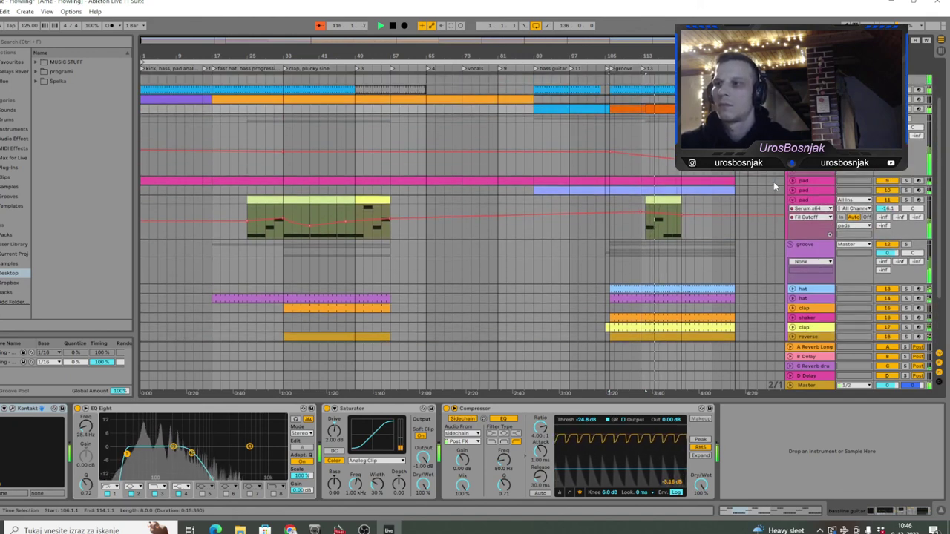
scroll(774, 181, "up", 2)
scroll(779, 178, "up", 2)
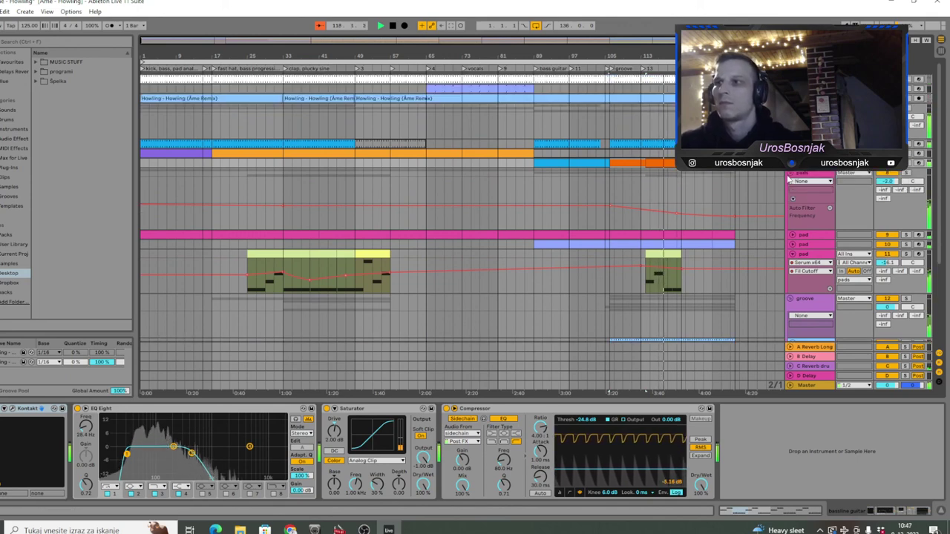
left_click(792, 180)
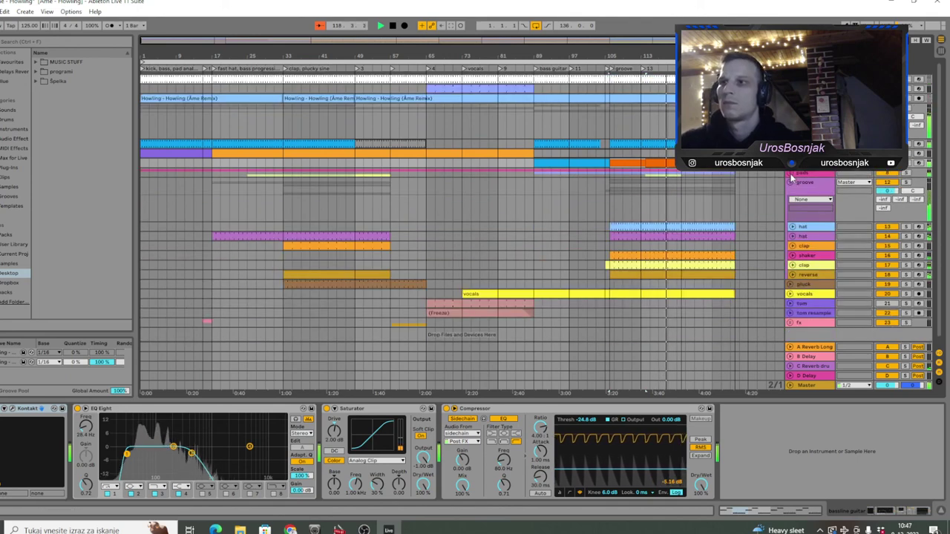
left_click(792, 184)
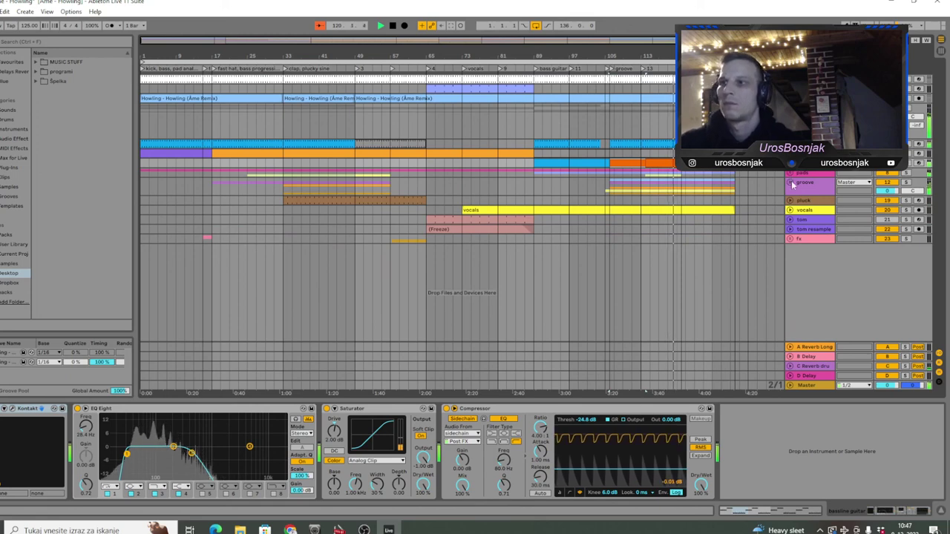
Step: Look at the vocals track's waveform during playback, stop playback, and collapse the remaining expanded group above the pads
left_click(790, 211)
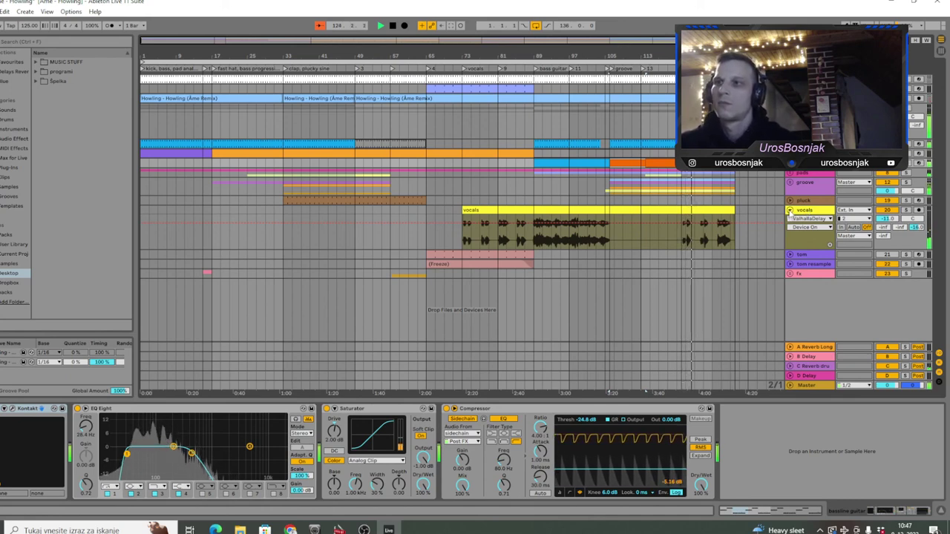
left_click(790, 211)
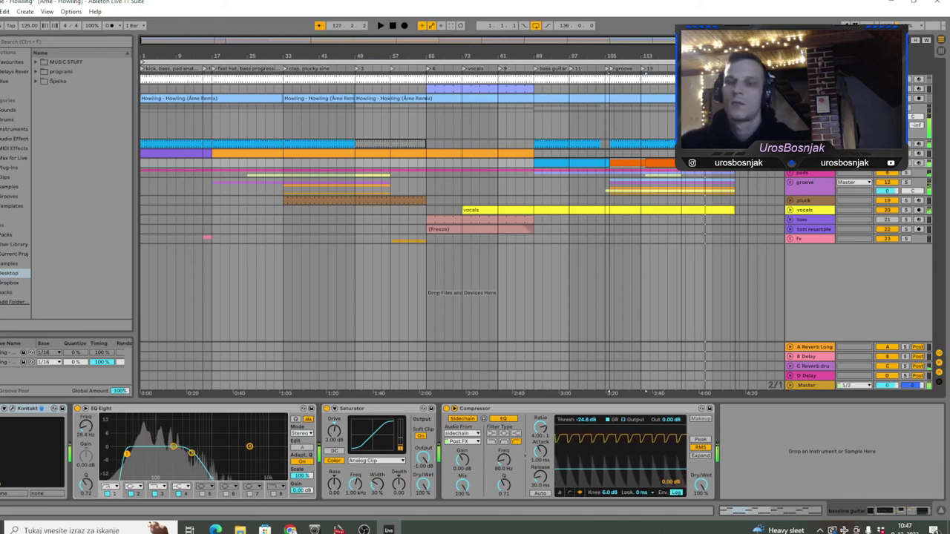
left_click(811, 108)
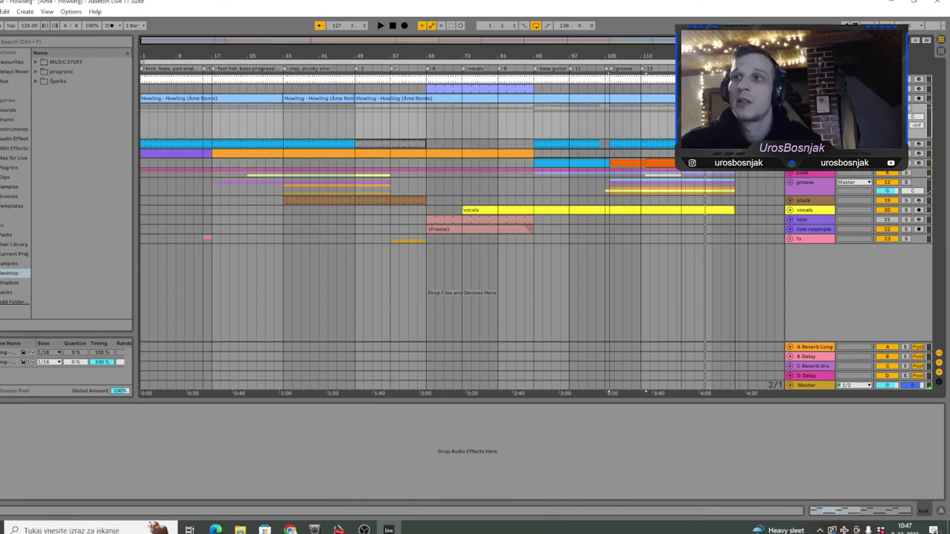
scroll(462, 176, "down", 3)
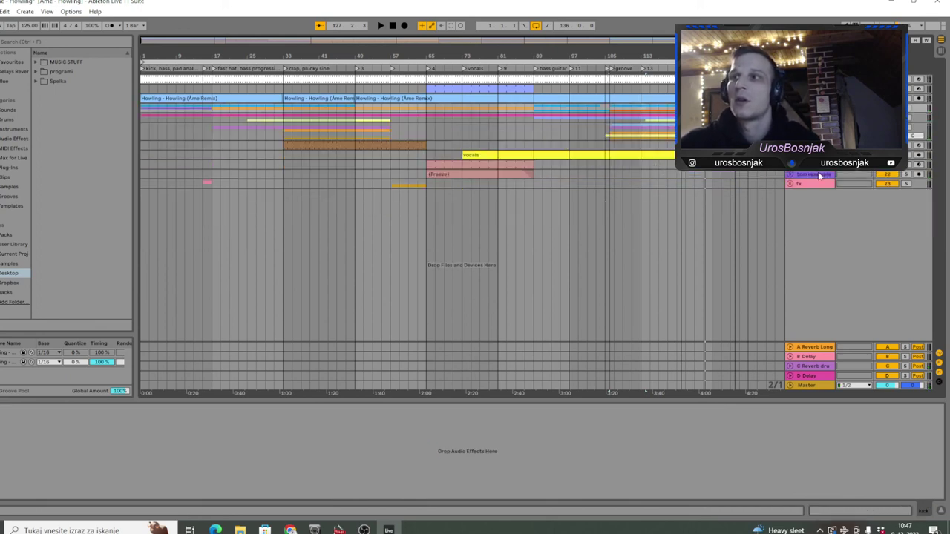